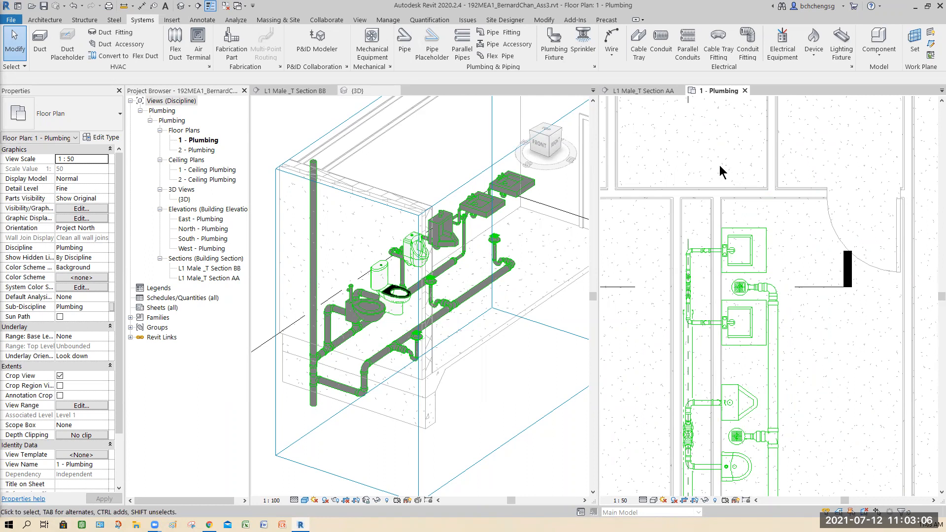
# - Align the section BB line with the centre of the wall-mounted flush-valve water closet nearest the exterior wall in the plumbing plan
pyautogui.moveTo(720, 166); pyautogui.dragTo(737, 298, button='middle')
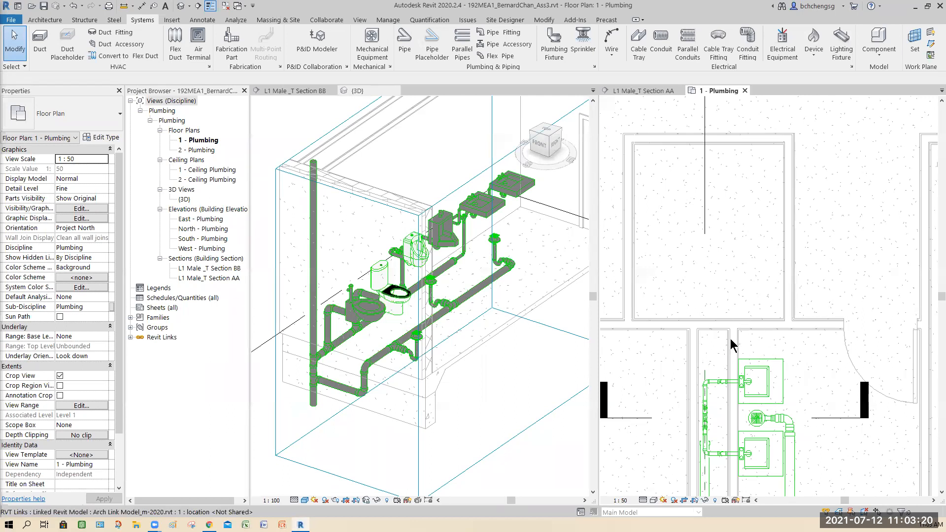
pyautogui.moveTo(811, 349); pyautogui.dragTo(788, 303, button='middle')
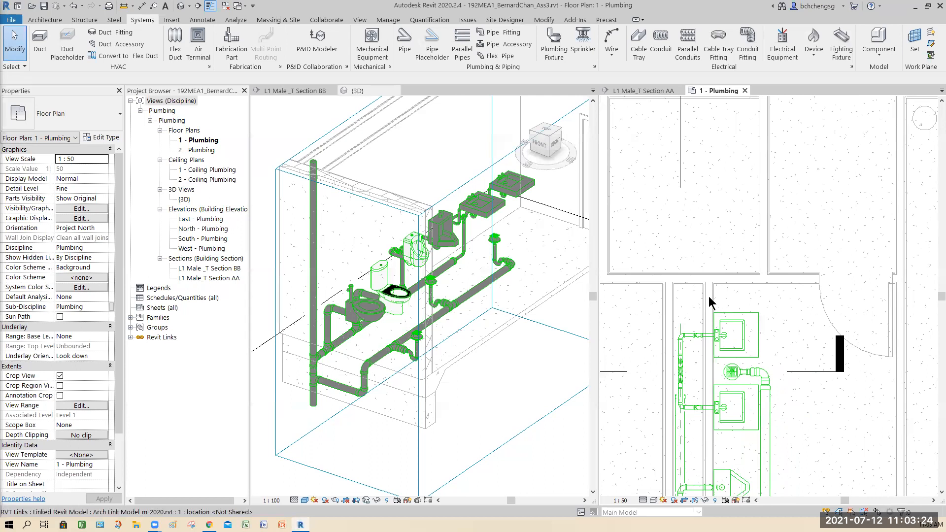
pyautogui.scroll(-1, 709, 298)
pyautogui.moveTo(709, 298); pyautogui.dragTo(805, 310, button='middle')
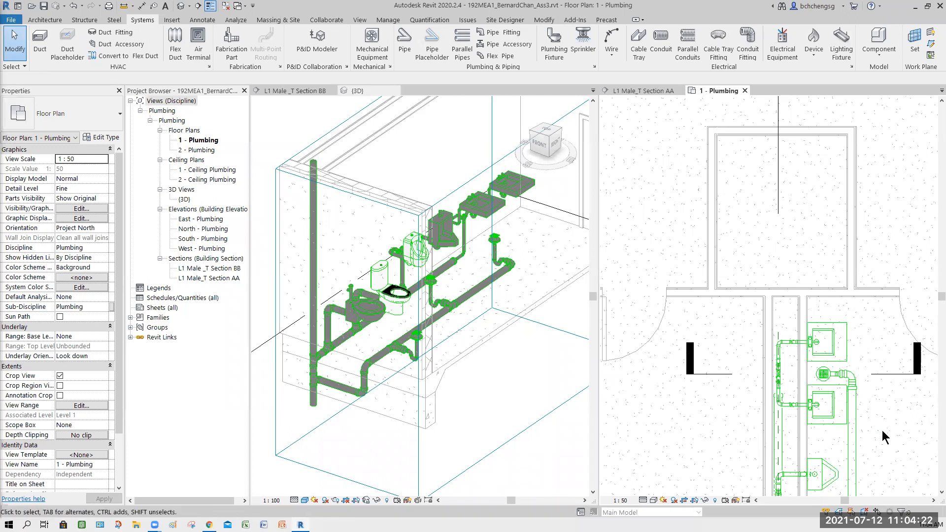
pyautogui.moveTo(871, 432); pyautogui.dragTo(731, 236, button='middle')
pyautogui.scroll(-3, 861, 333)
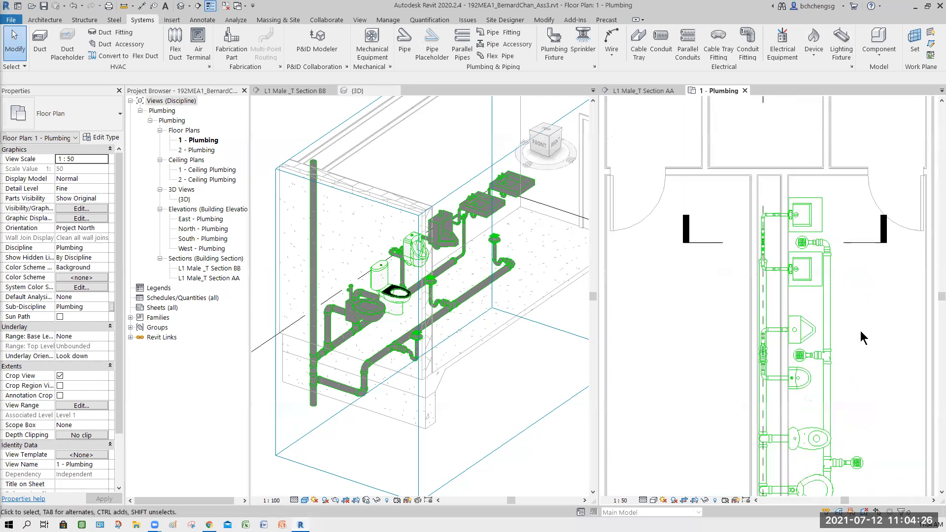
pyautogui.moveTo(861, 332); pyautogui.dragTo(808, 230, button='middle')
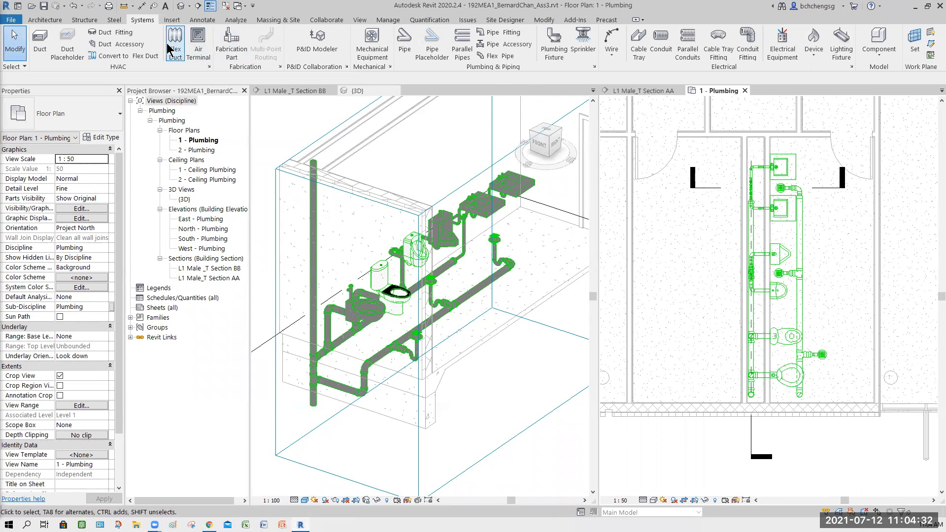
pyautogui.click(461, 241)
pyautogui.press('a')
pyautogui.press('l')
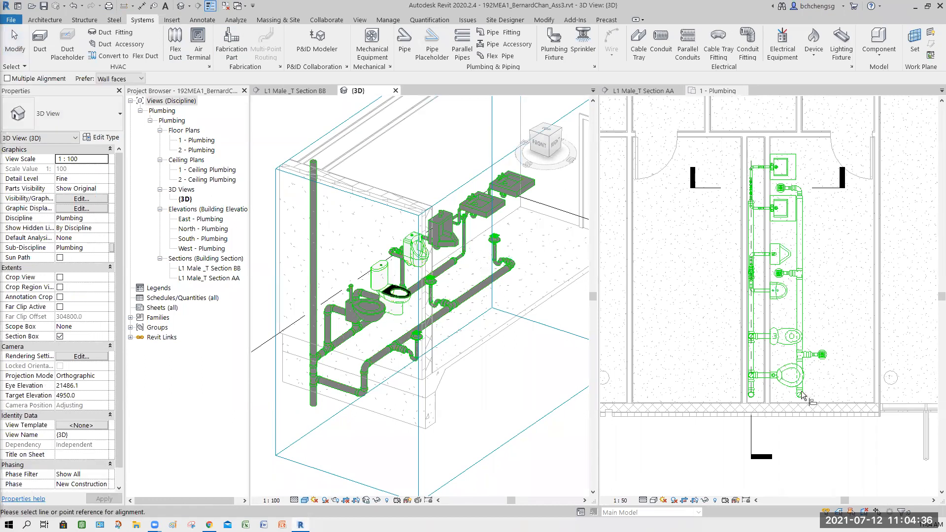
pyautogui.click(814, 381)
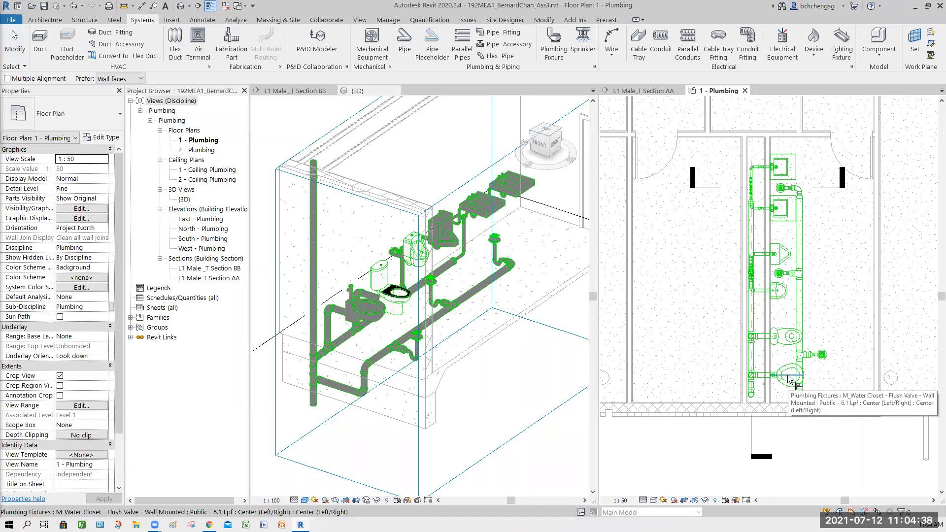
pyautogui.click(823, 192)
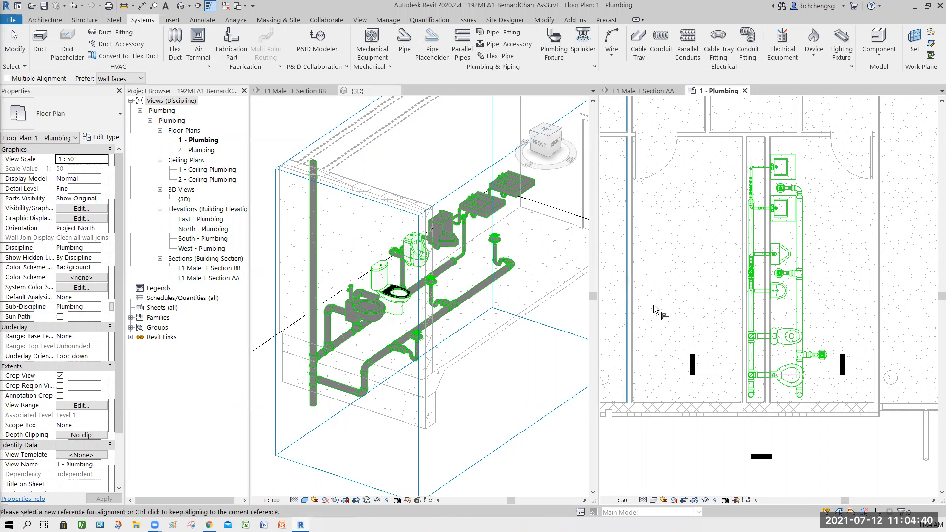
# - Leave Align and examine the fixtures and drainage pipes in sections L1 Male_T Section BB and AA
pyautogui.click(292, 89)
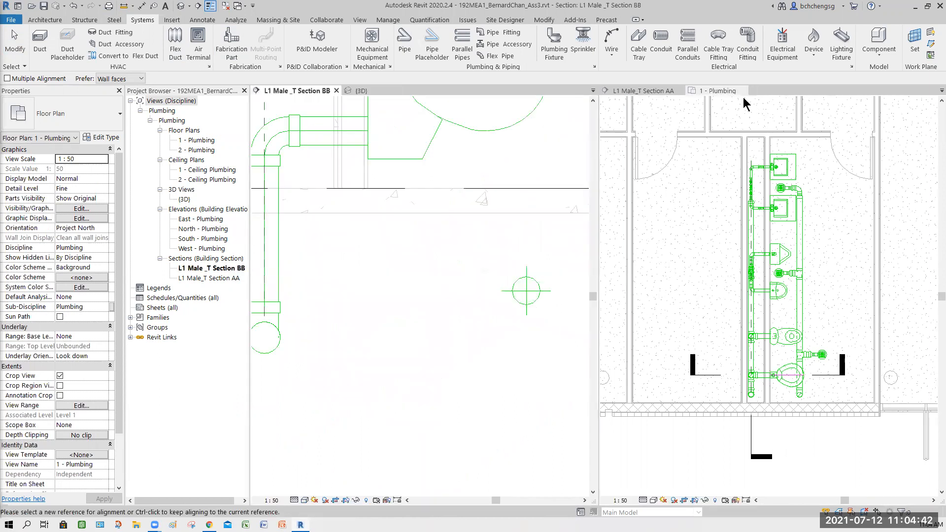
pyautogui.click(641, 90)
pyautogui.scroll(-5, 455, 321)
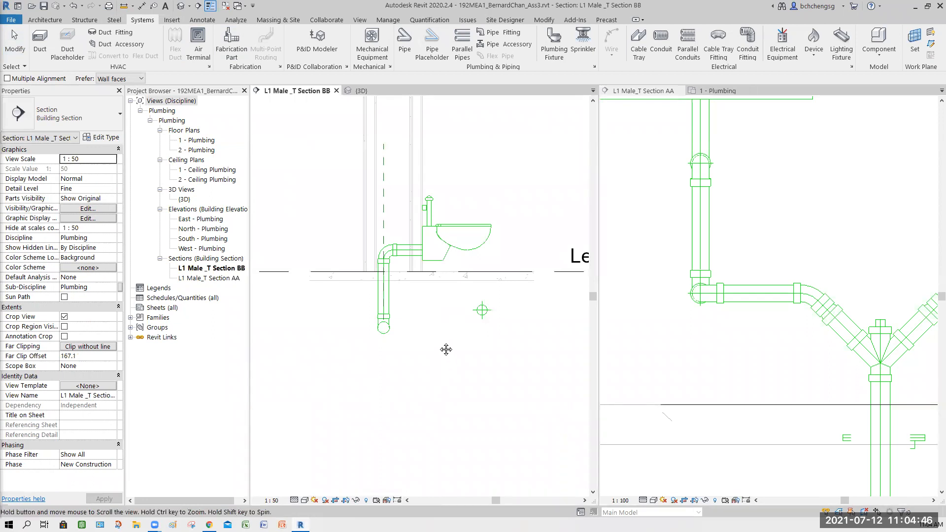
pyautogui.moveTo(446, 346); pyautogui.dragTo(446, 392, button='middle')
pyautogui.click(7, 40)
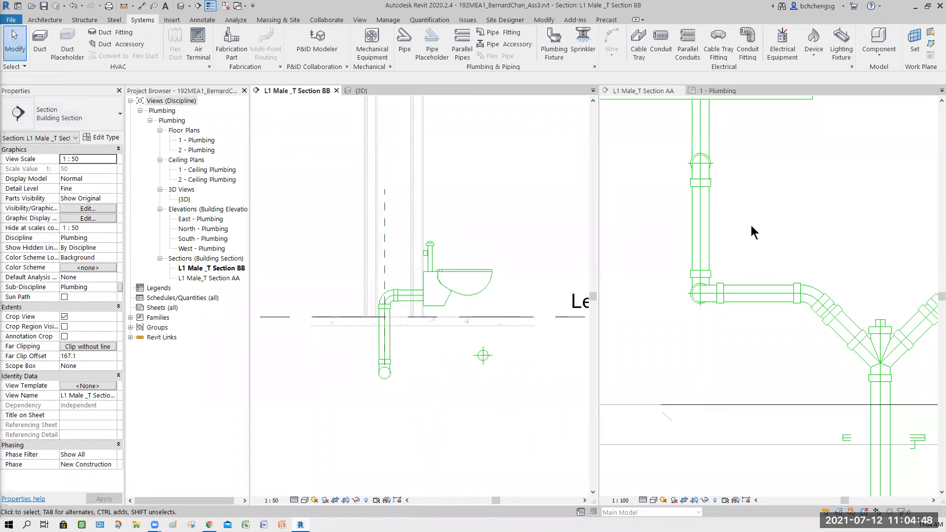
pyautogui.scroll(-3, 768, 202)
pyautogui.moveTo(781, 211); pyautogui.dragTo(748, 324, button='middle')
pyautogui.scroll(-3, 860, 326)
pyautogui.moveTo(754, 360); pyautogui.dragTo(779, 353, button='middle')
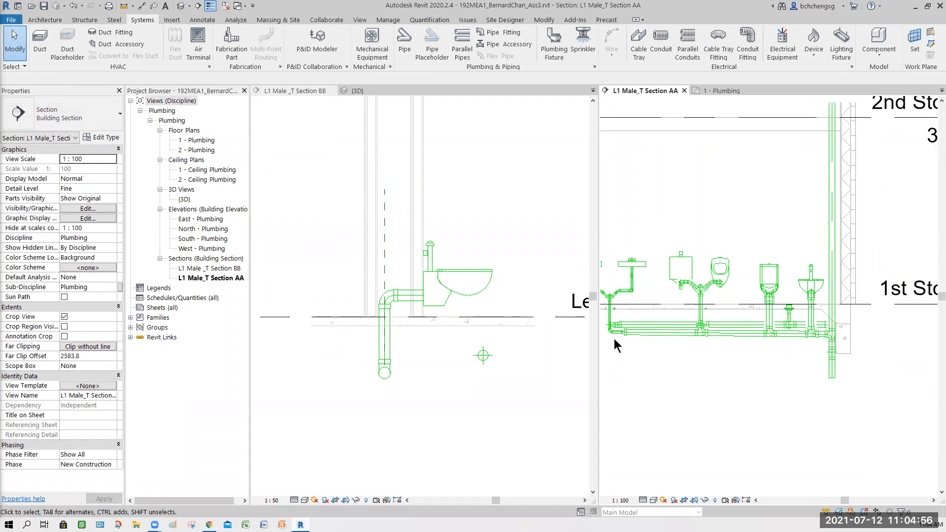
# - Compare section BB from Level 1 to Level 2 with the toilet fixtures and section marks in the 1 - Plumbing plan
pyautogui.click(732, 92)
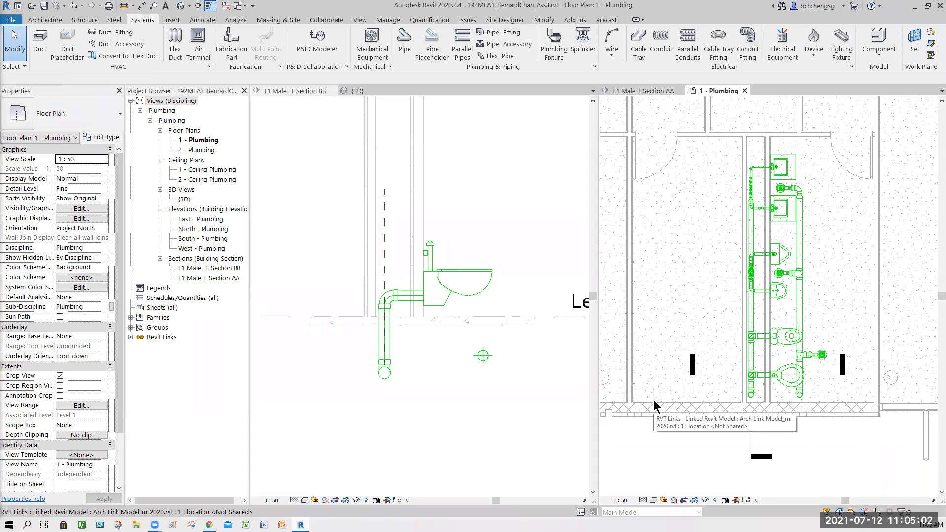
pyautogui.click(514, 232)
pyautogui.scroll(-3, 514, 232)
pyautogui.moveTo(514, 232); pyautogui.dragTo(503, 340, button='middle')
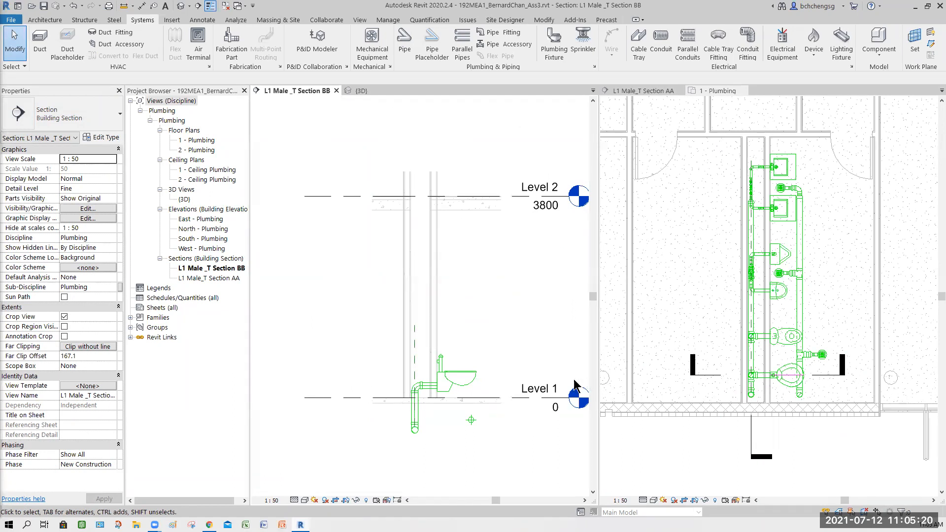
pyautogui.scroll(-3, 812, 418)
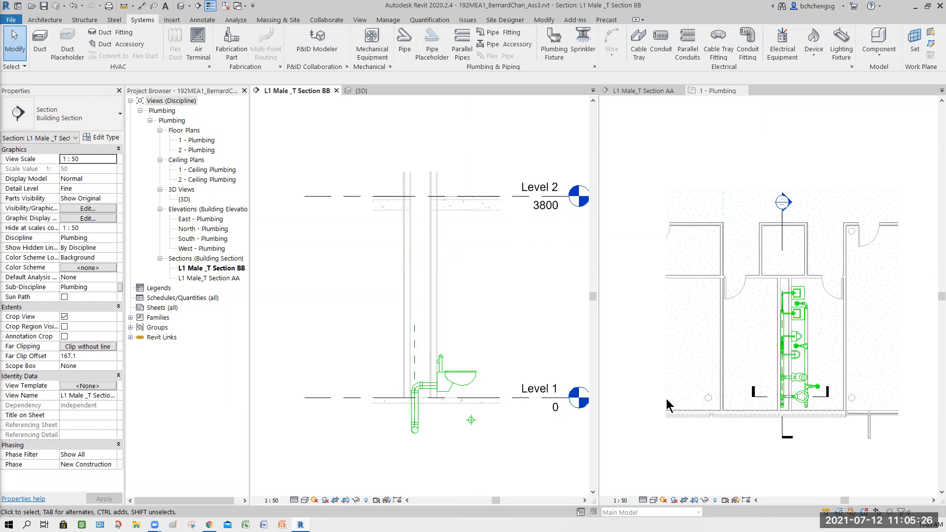
pyautogui.click(817, 445)
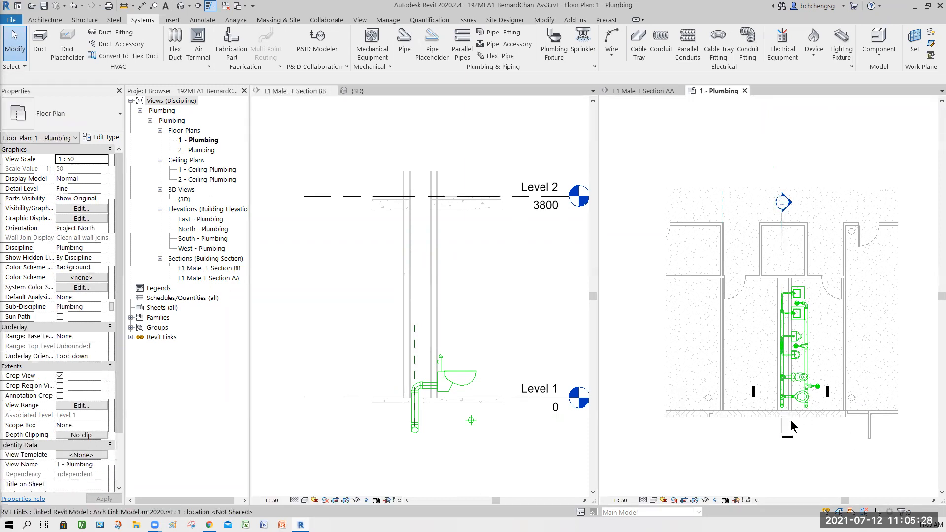
pyautogui.scroll(5, 810, 433)
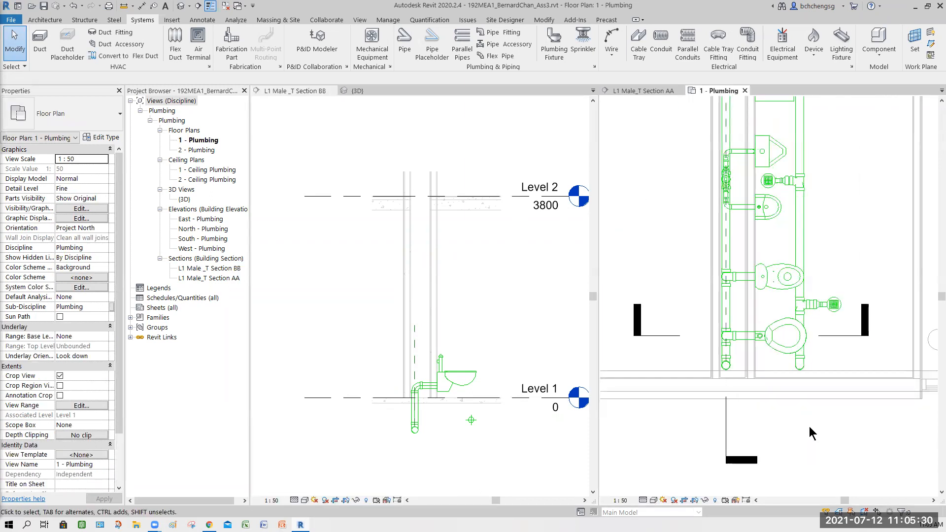
pyautogui.scroll(1, 811, 434)
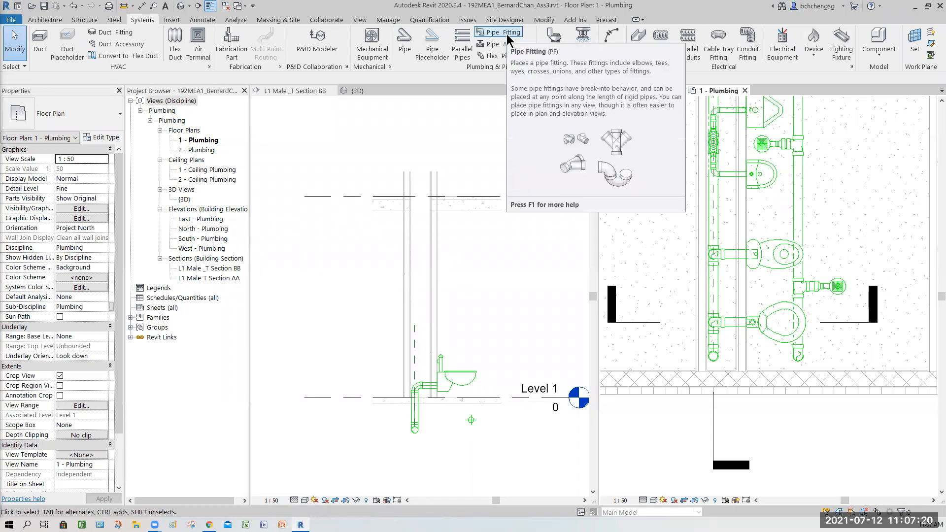
# - Start placing a pipe with a 50.0 mm diameter and the Standard pipe type, and check its pipe segment options
pyautogui.click(401, 52)
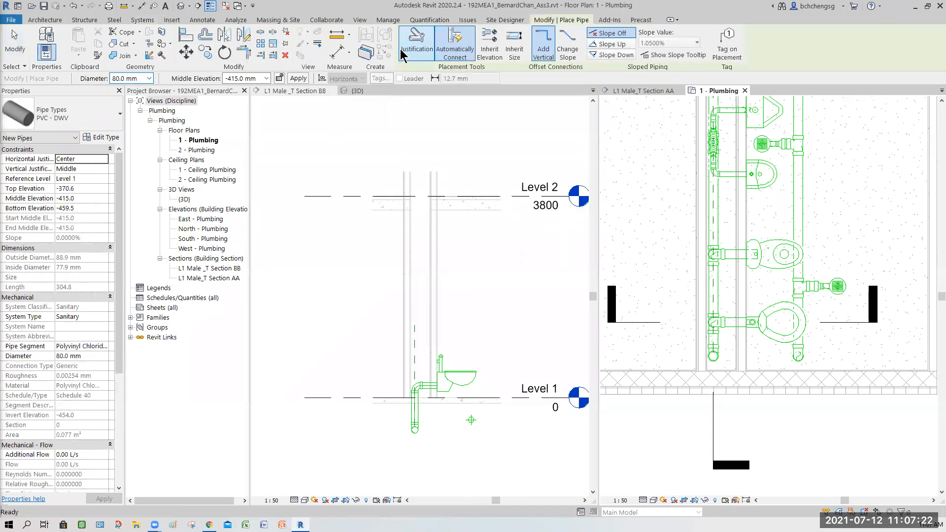
pyautogui.click(148, 79)
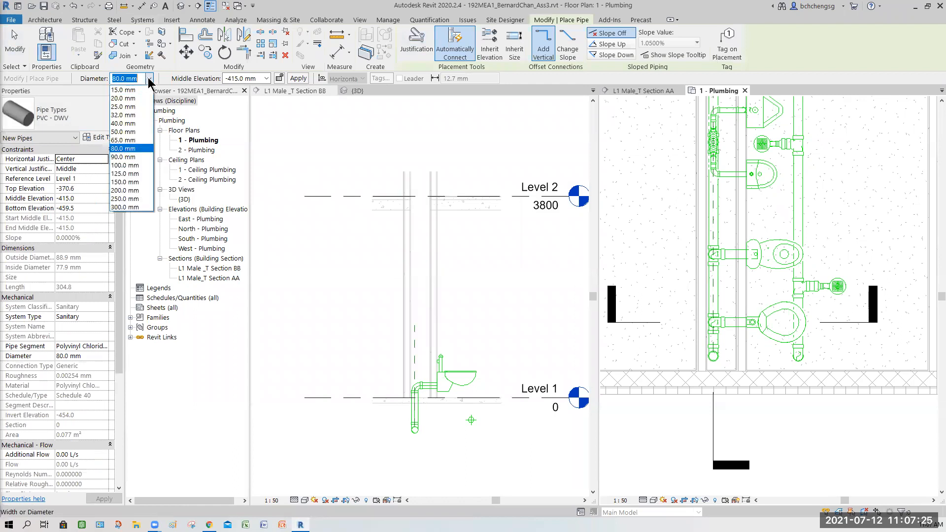
pyautogui.click(130, 132)
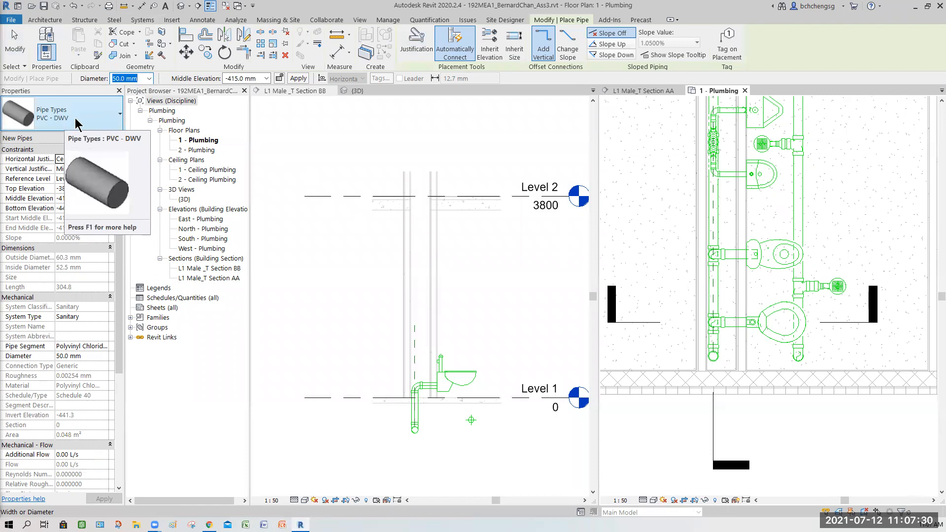
pyautogui.click(76, 121)
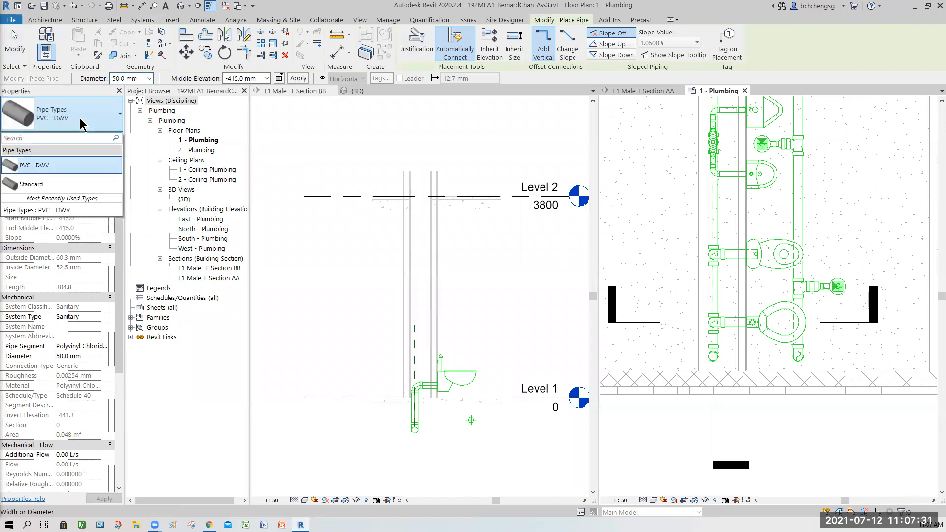
pyautogui.click(40, 184)
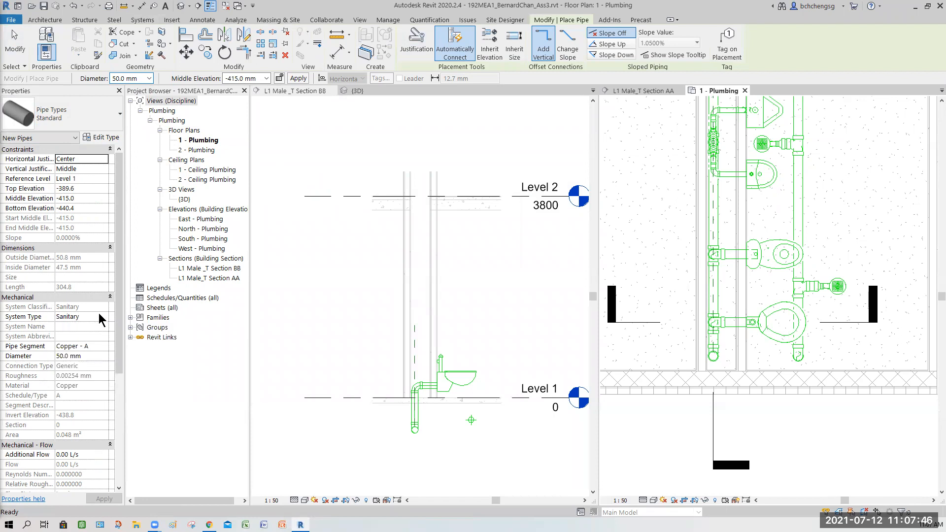
pyautogui.click(103, 347)
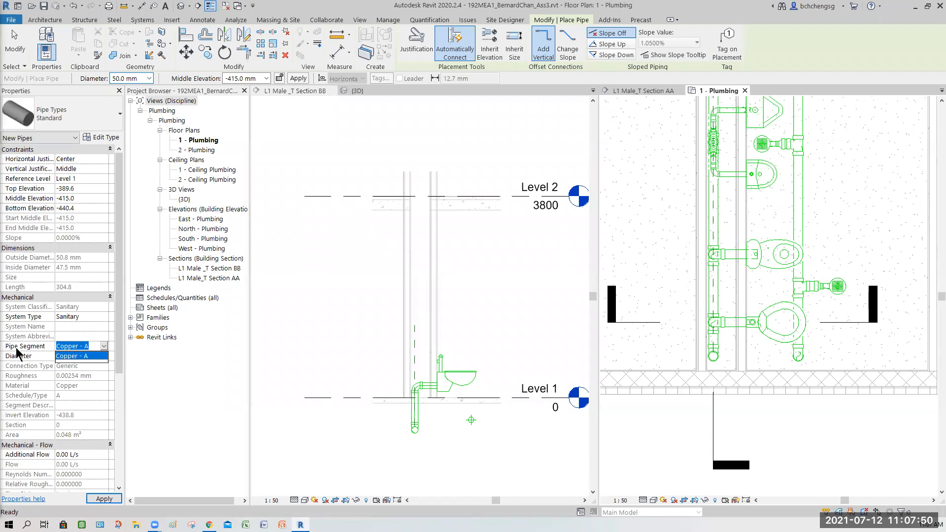
pyautogui.click(103, 348)
# - Duplicate the Standard pipe type under the name Stainless Steel
pyautogui.click(101, 137)
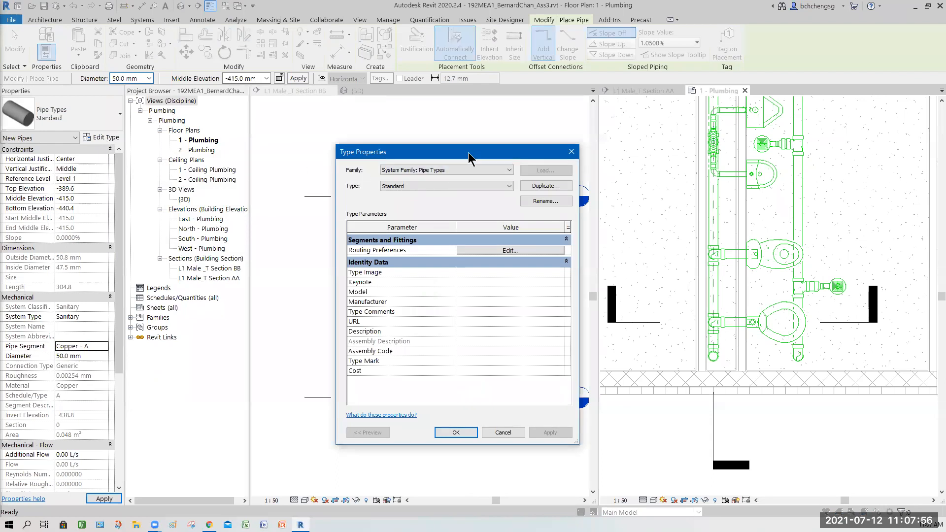
pyautogui.moveTo(468, 152); pyautogui.dragTo(441, 127)
pyautogui.click(517, 161)
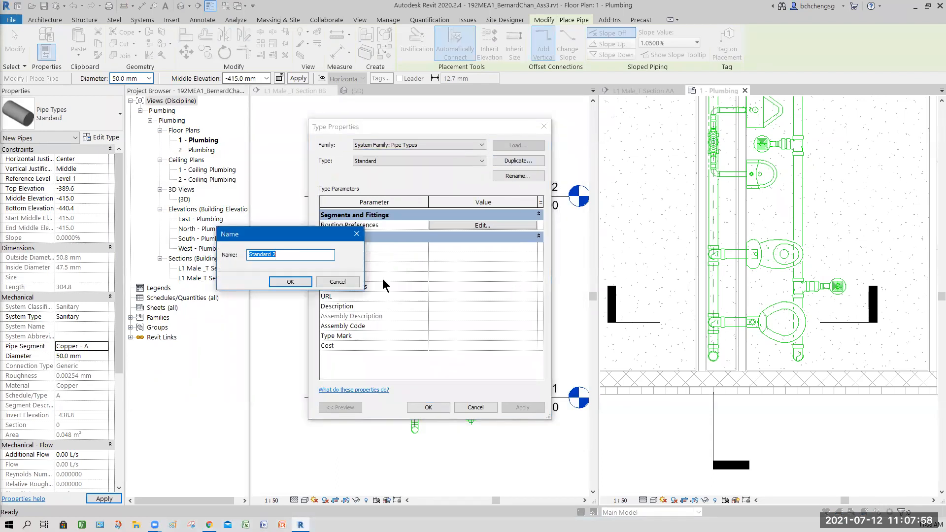
pyautogui.moveTo(313, 241); pyautogui.dragTo(370, 265)
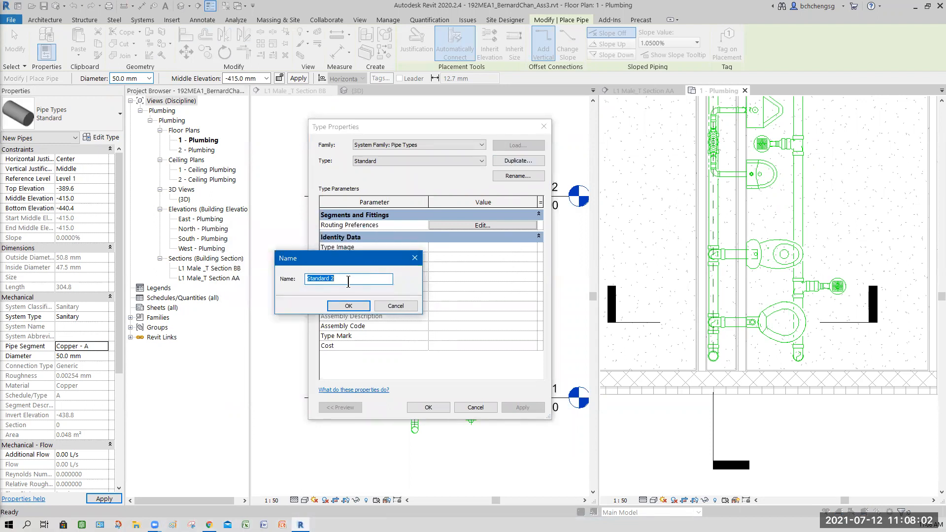
pyautogui.write('Stainless Steel')
pyautogui.click(349, 306)
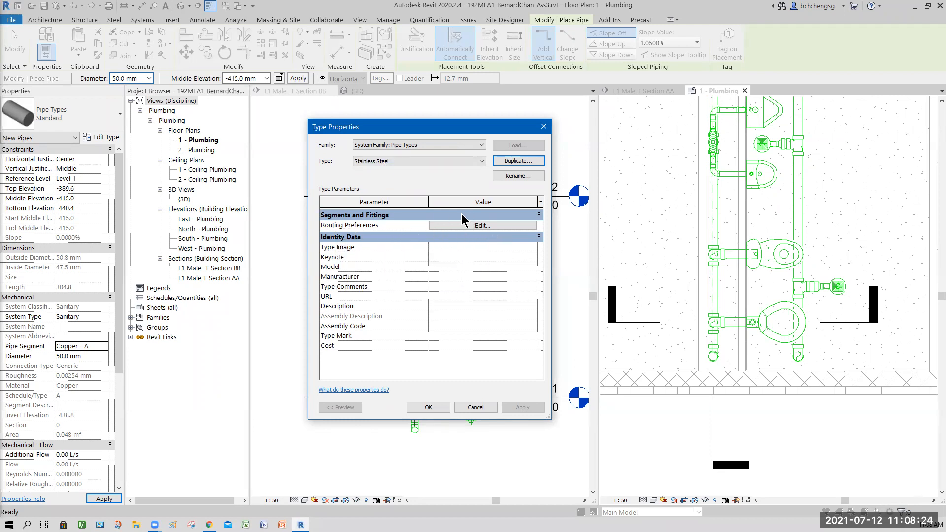
# - Set the pipe segment to Stainless Steel - 5S in the Stainless Steel type's routing preferences
pyautogui.click(478, 226)
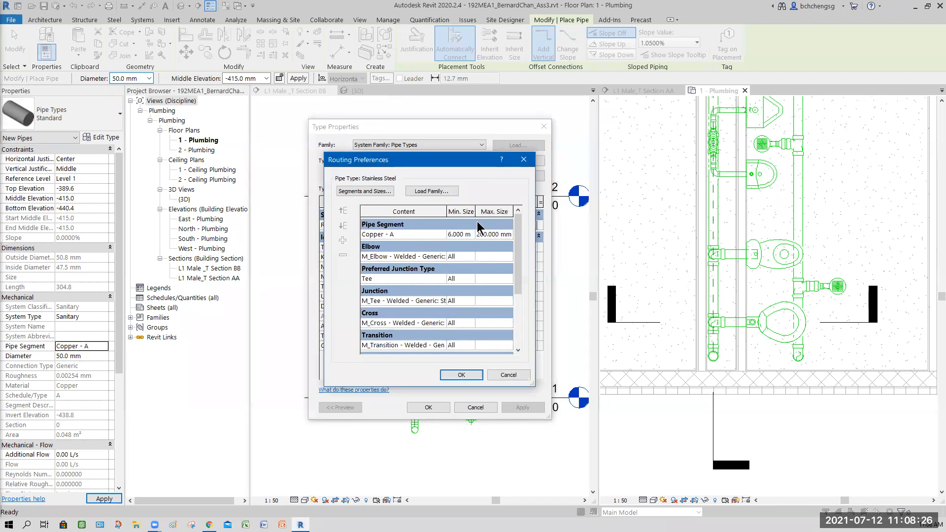
pyautogui.moveTo(421, 160); pyautogui.dragTo(298, 130)
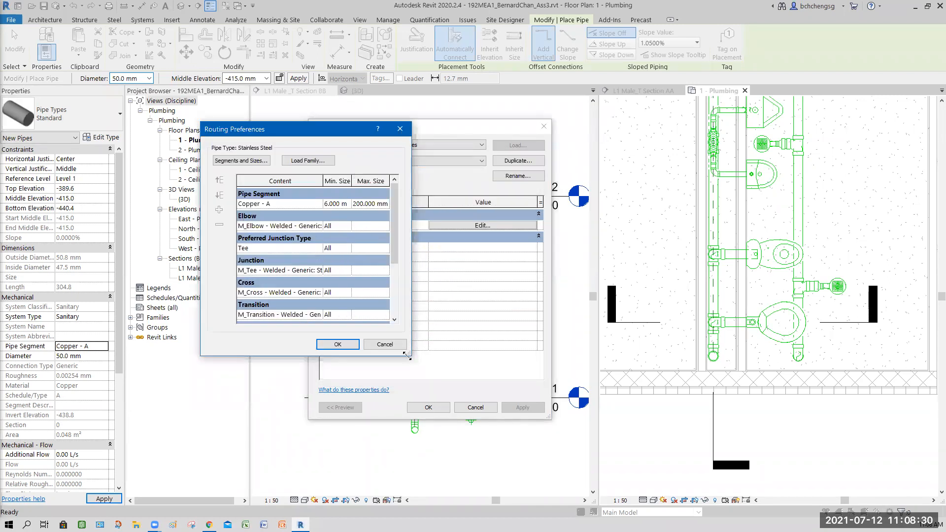
pyautogui.moveTo(407, 355); pyautogui.dragTo(508, 442)
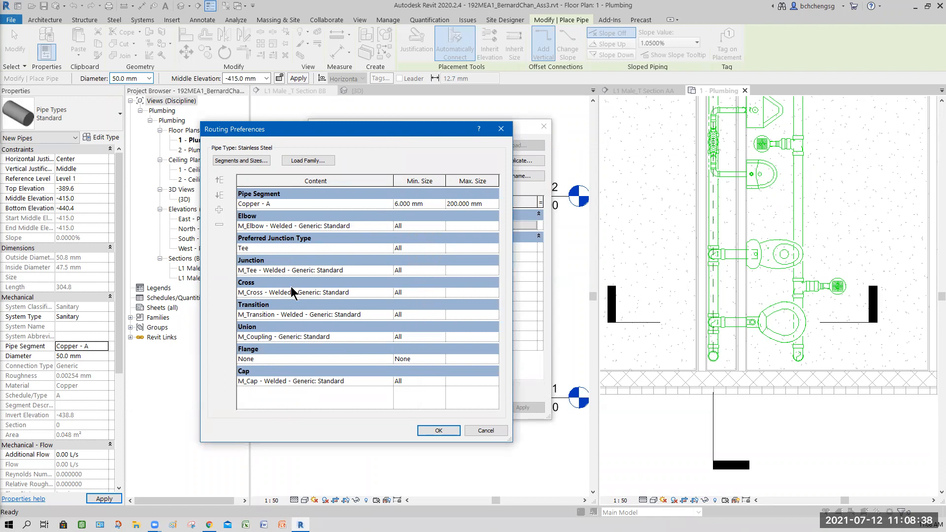
pyautogui.click(388, 204)
pyautogui.click(388, 205)
pyautogui.moveTo(387, 217); pyautogui.dragTo(386, 247)
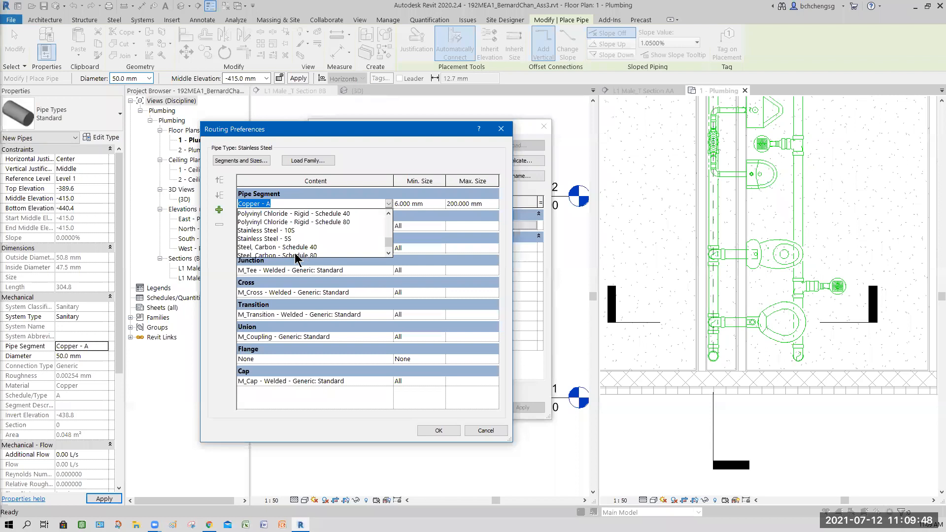
pyautogui.click(259, 238)
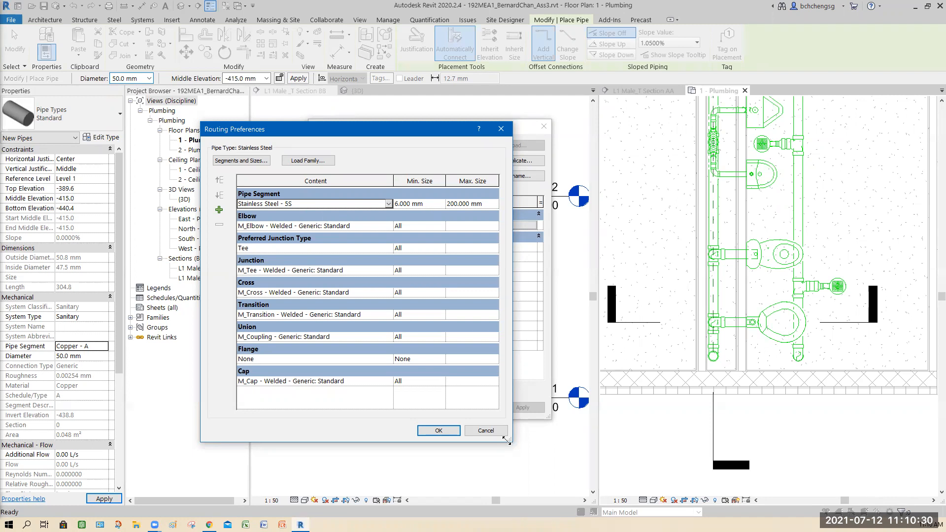
# - Set the Stainless Steel - 5S segment's minimum size to 15.000 mm and keep its maximum size at 200.000 mm
pyautogui.moveTo(507, 440); pyautogui.dragTo(564, 443)
pyautogui.click(469, 203)
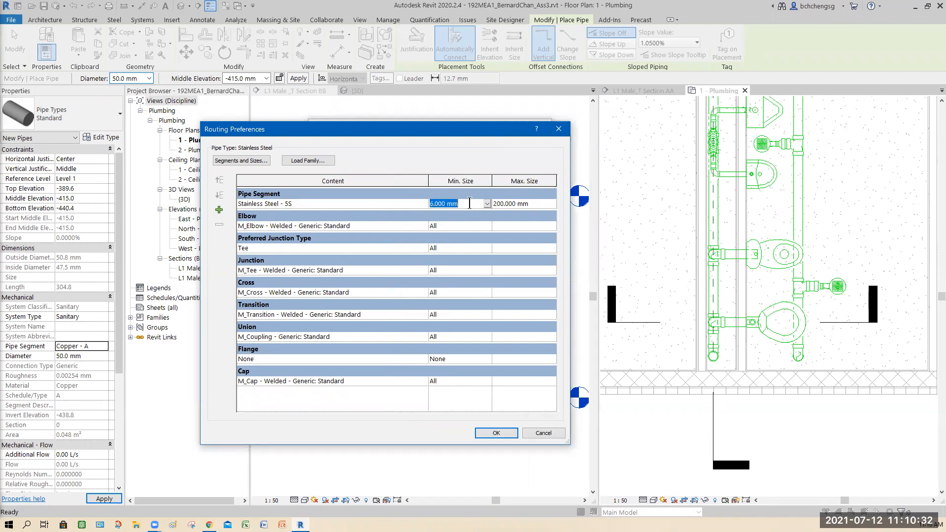
pyautogui.click(488, 205)
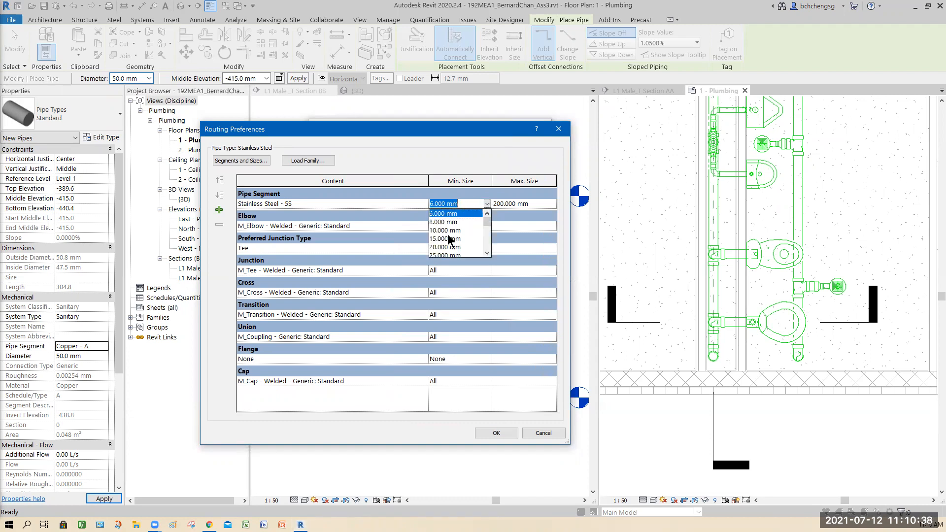
pyautogui.click(447, 239)
pyautogui.click(551, 204)
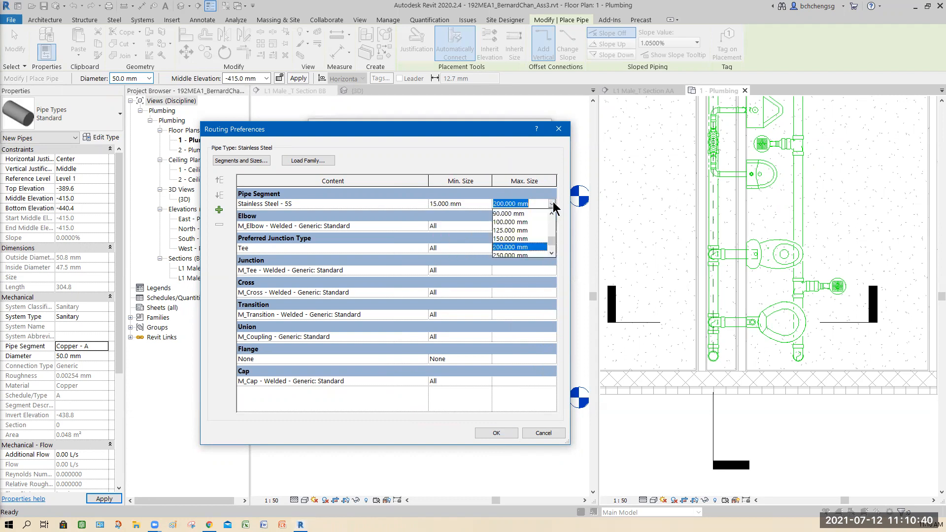
pyautogui.click(552, 253)
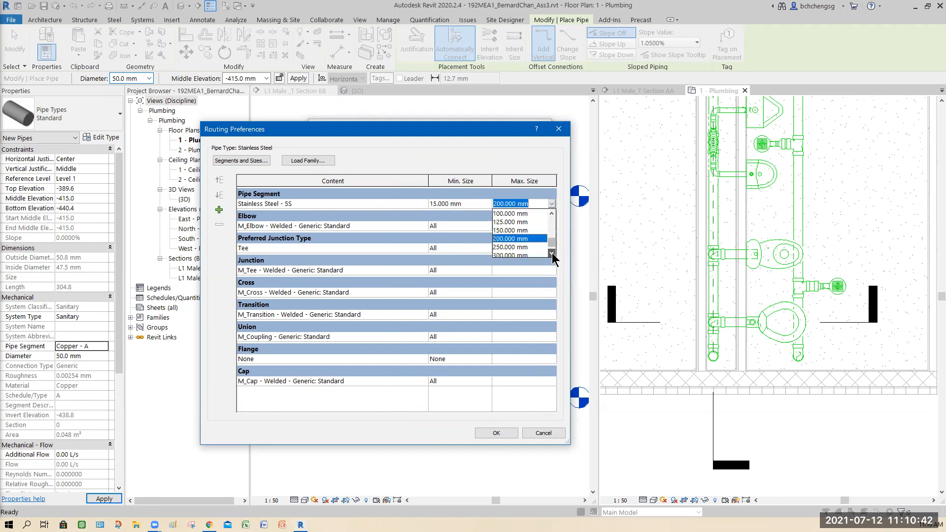
pyautogui.click(552, 253)
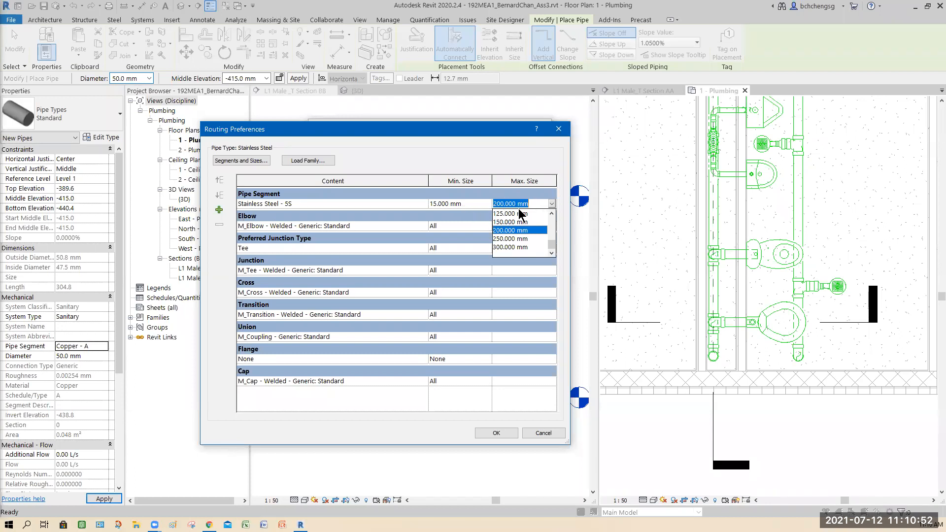
pyautogui.click(552, 205)
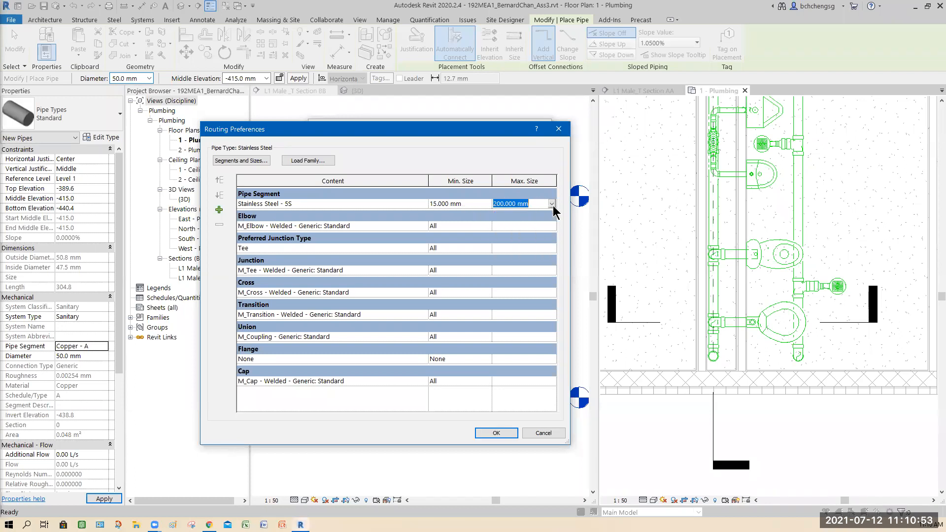
# - Check the available elbow fittings, the elbow's minimum size options and the library folders for loading more families
pyautogui.click(358, 228)
pyautogui.click(423, 226)
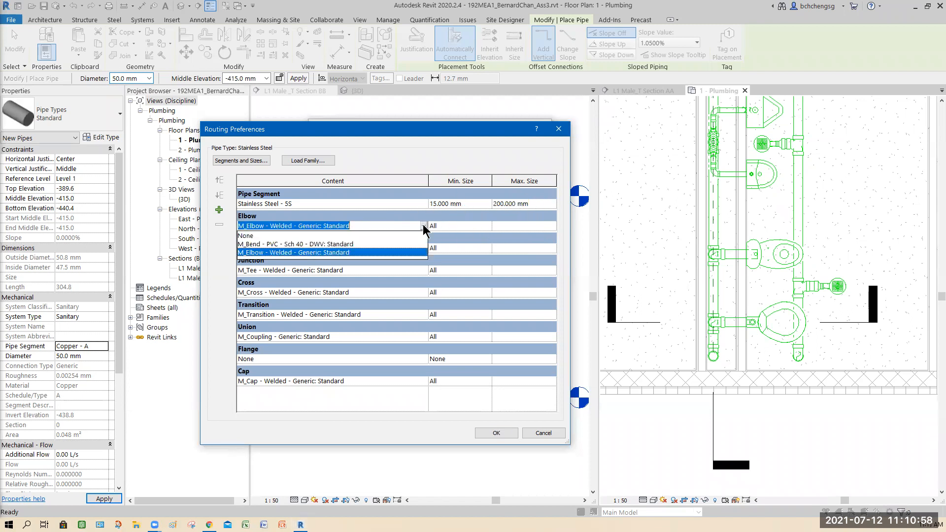
pyautogui.click(356, 229)
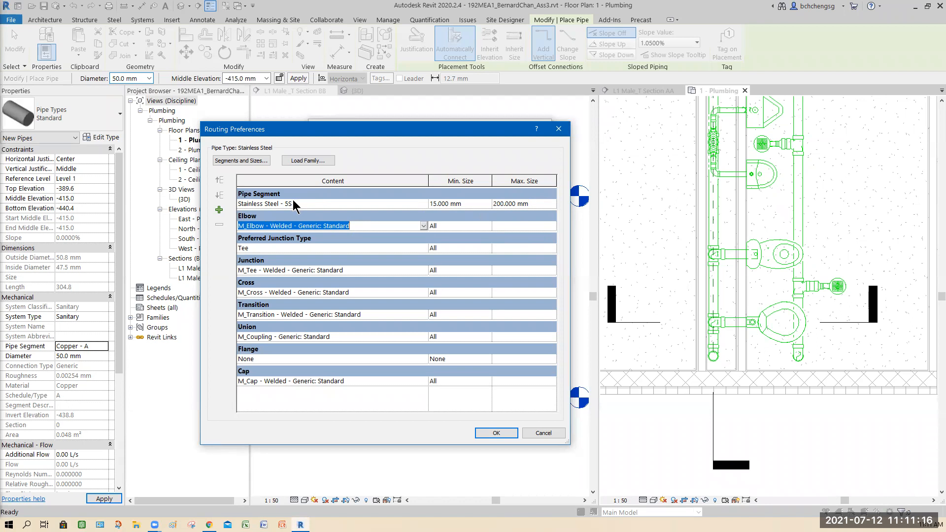
pyautogui.click(487, 226)
pyautogui.click(487, 275)
pyautogui.click(487, 275)
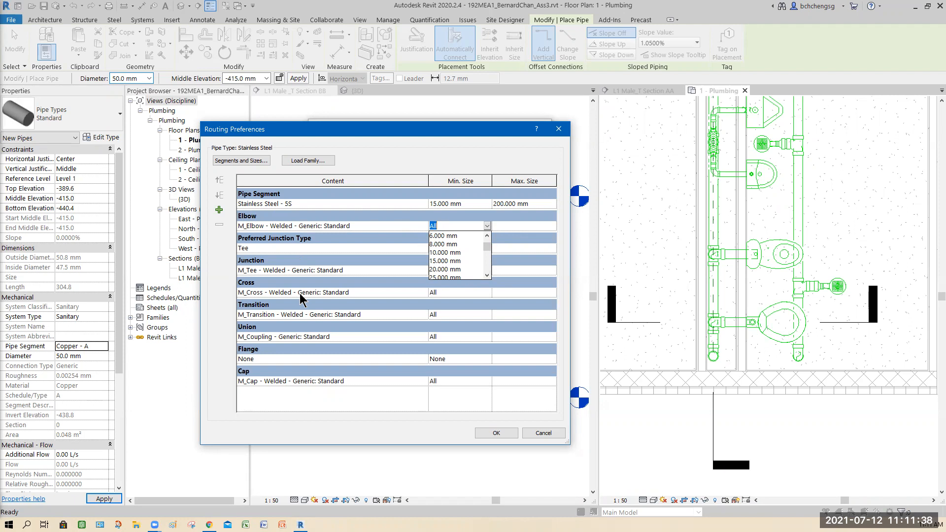
pyautogui.click(486, 228)
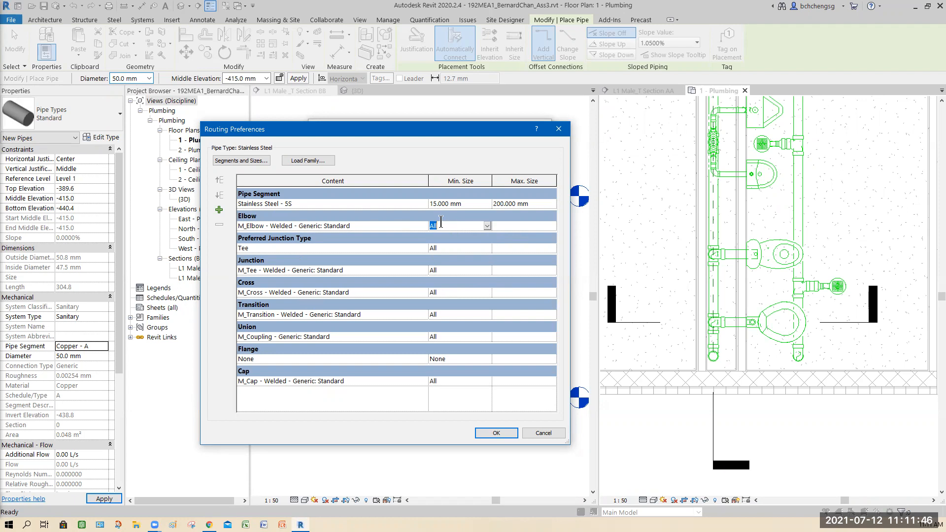
pyautogui.click(308, 161)
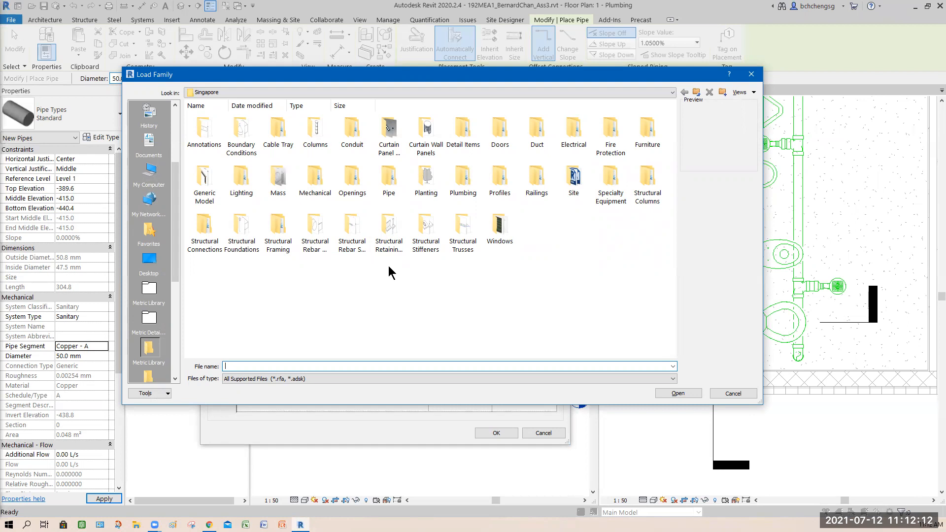
pyautogui.click(733, 392)
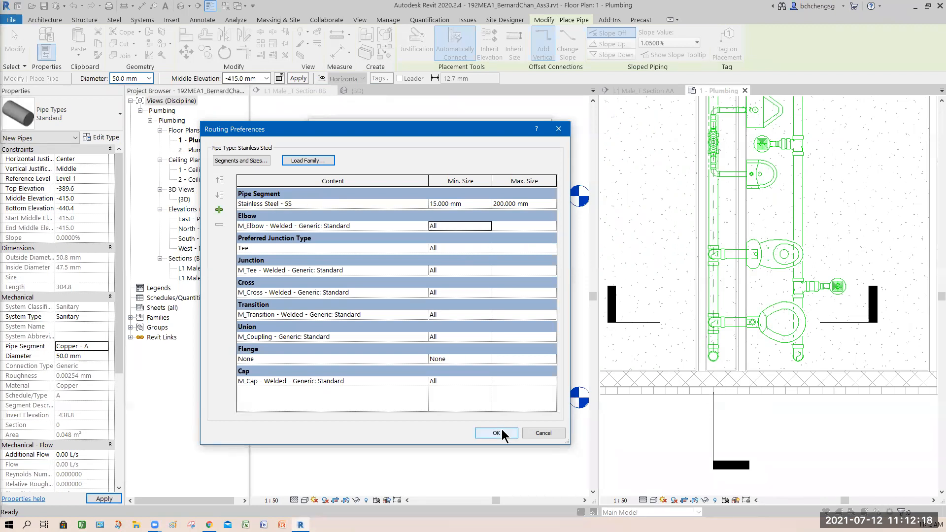
# - Examine the size catalog of the Stainless Steel - 5S segment in the mechanical settings
pyautogui.click(253, 160)
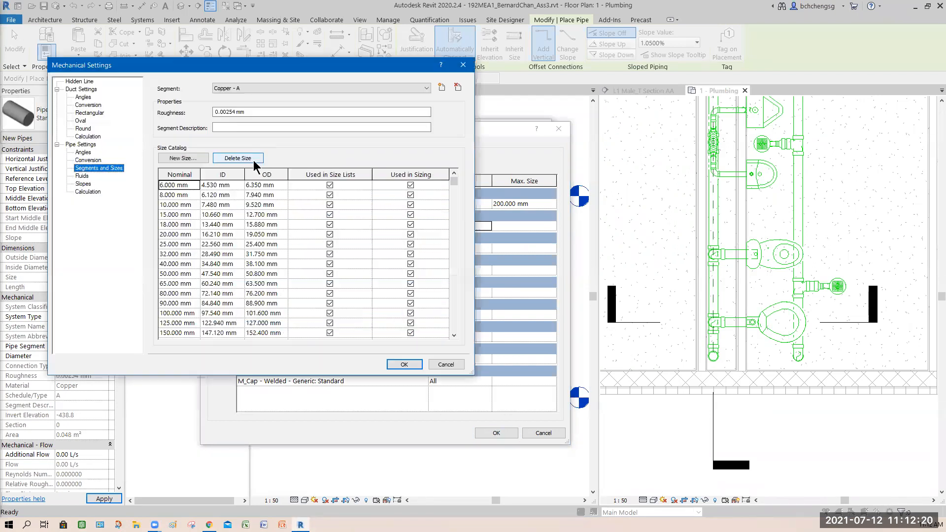
pyautogui.click(430, 88)
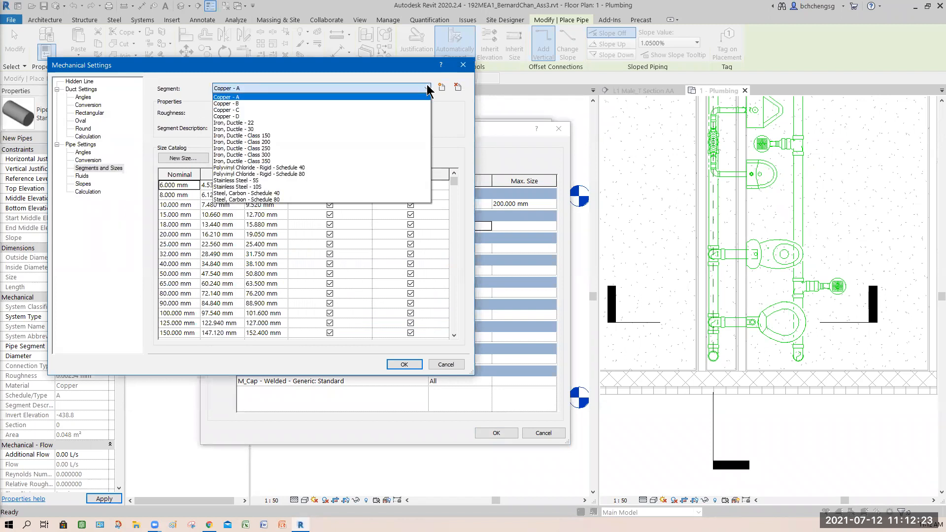
pyautogui.click(278, 181)
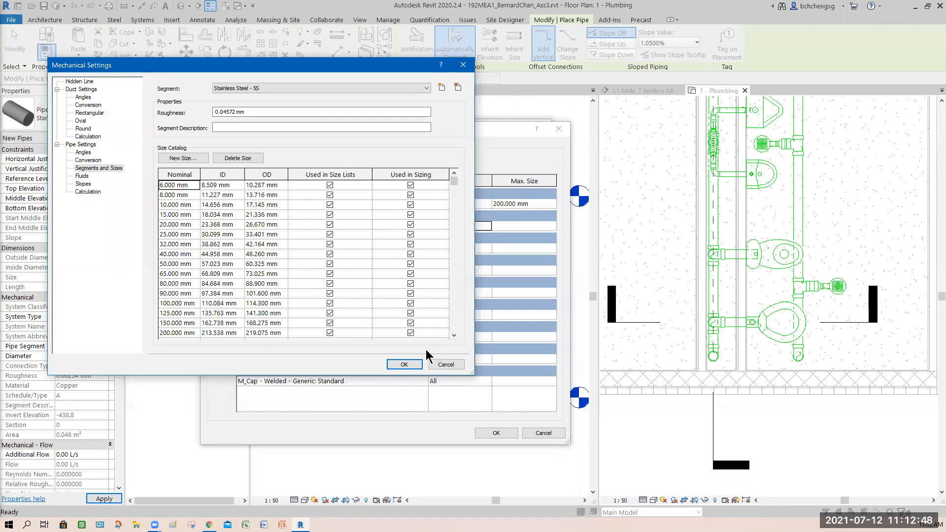
pyautogui.click(404, 364)
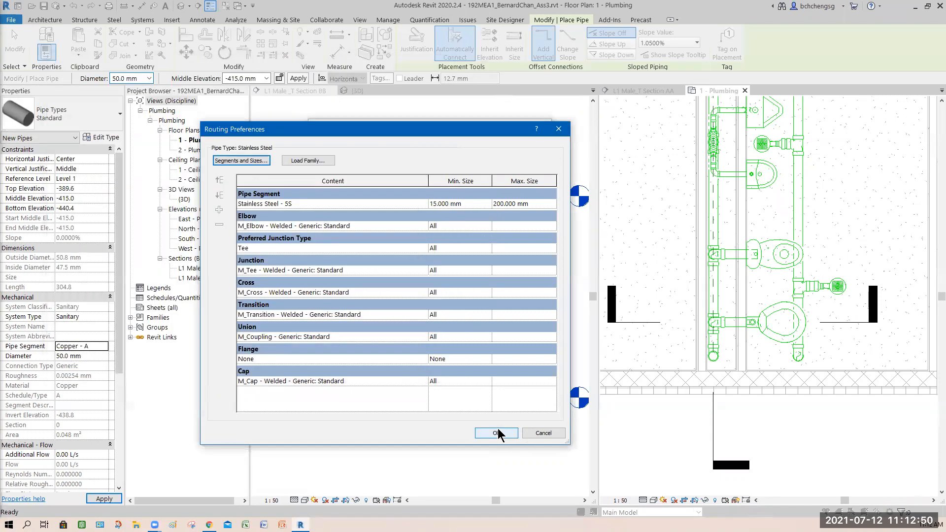
# - Accept the Stainless Steel type's routing preferences and set the new pipe's system type to Domestic Cold Water
pyautogui.click(496, 433)
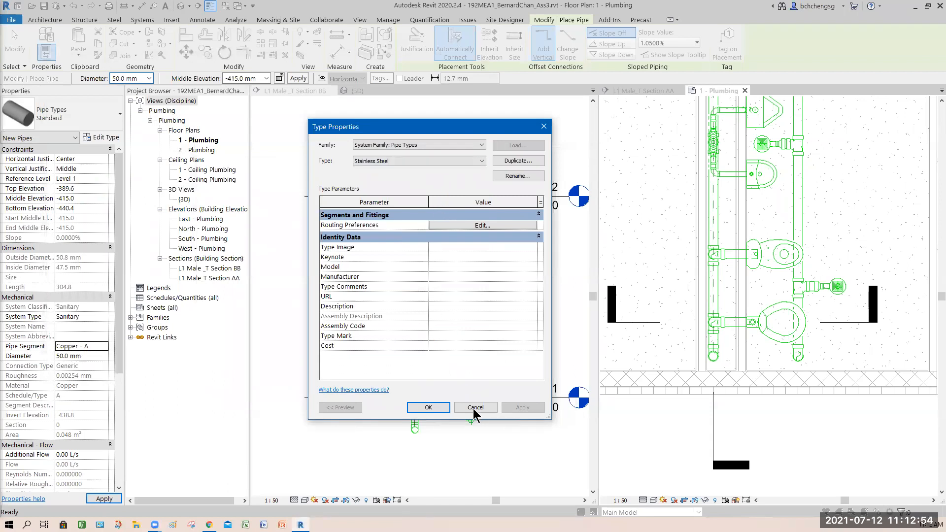
pyautogui.click(426, 409)
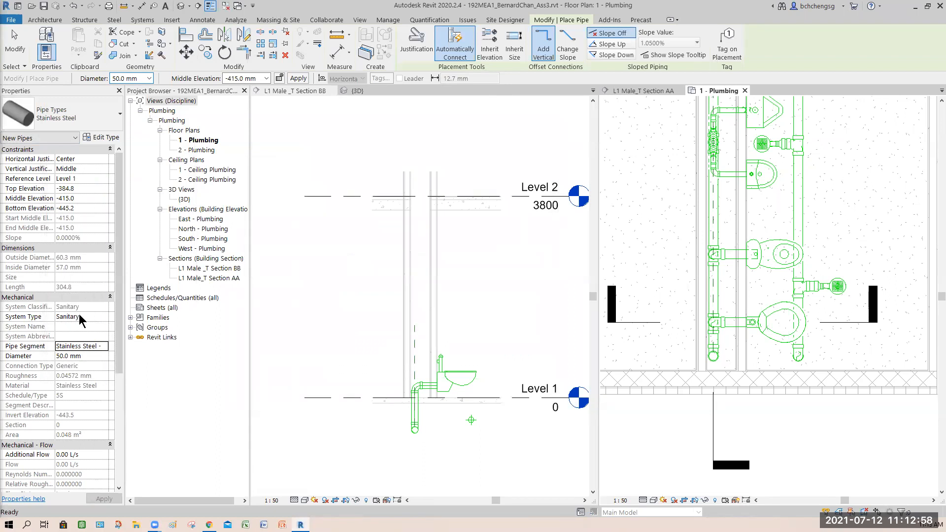
pyautogui.click(103, 317)
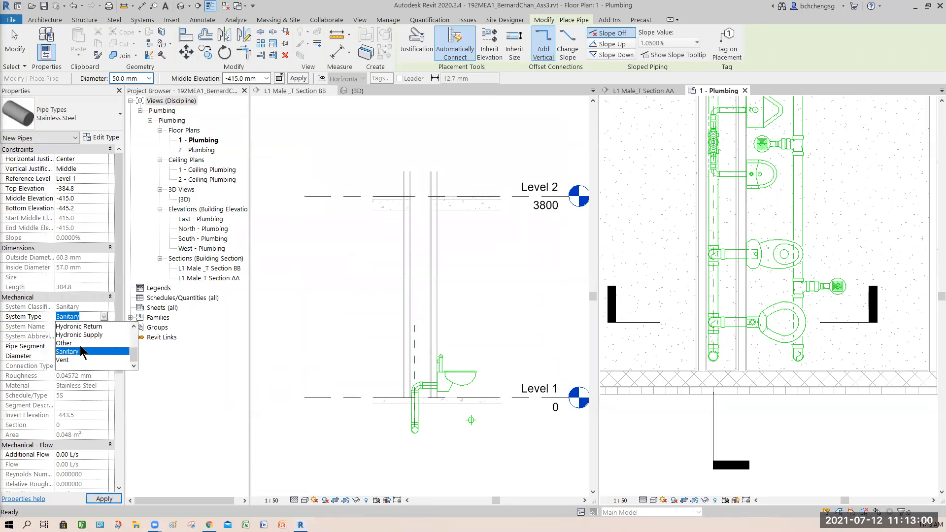
pyautogui.moveTo(134, 350); pyautogui.dragTo(134, 333)
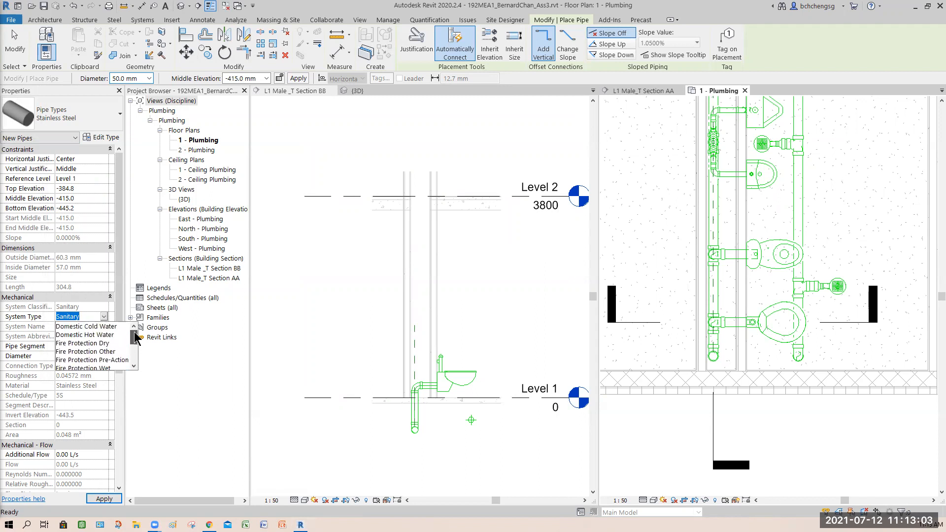
pyautogui.click(98, 326)
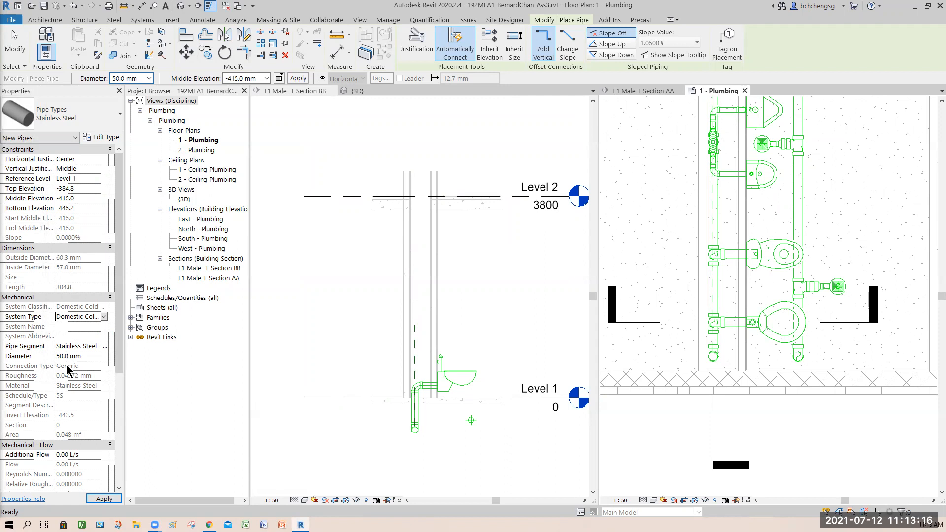
# - Draw a horizontal pipe about 4800 mm long in the plan, running alongside the wall past the last toilet fixture
pyautogui.scroll(-3, 842, 356)
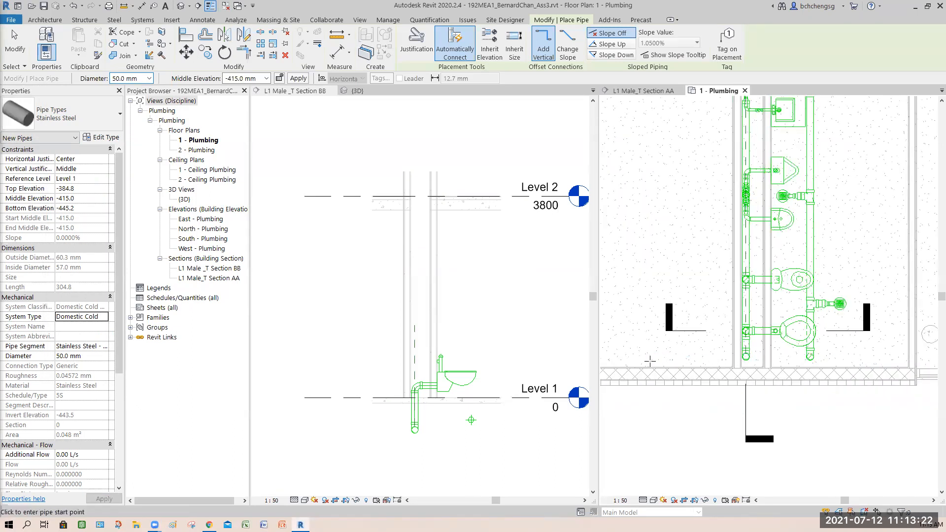
pyautogui.click(650, 362)
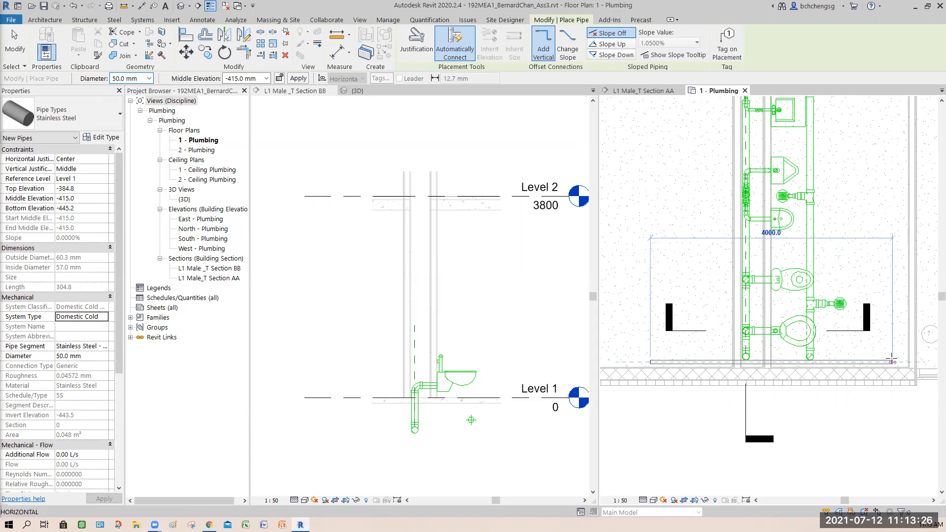
pyautogui.moveTo(908, 361); pyautogui.dragTo(813, 353, button='middle')
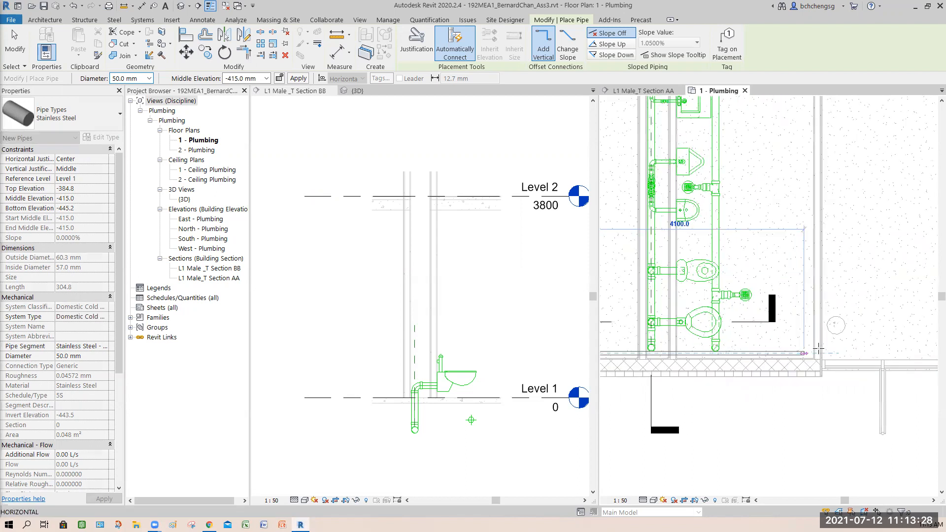
pyautogui.click(802, 381)
pyautogui.press('Escape')
pyautogui.press('Escape')
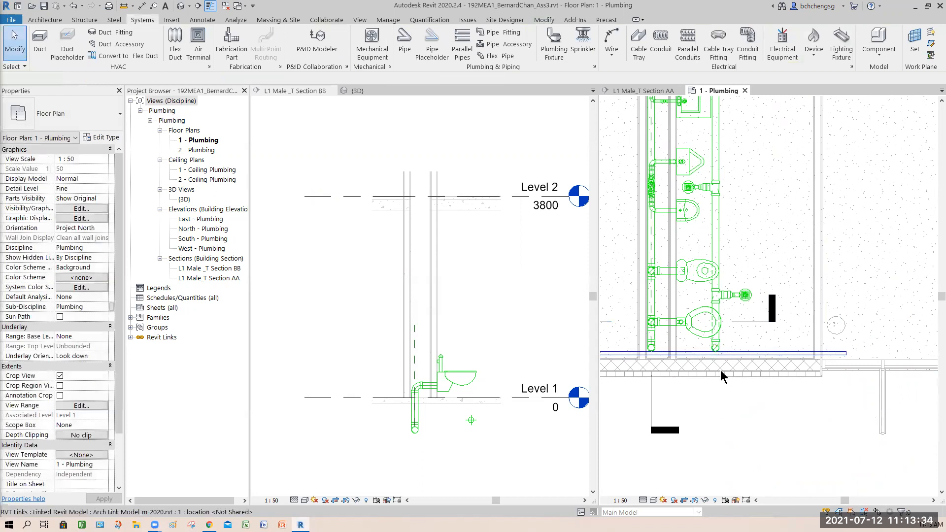
# - In L1 Male_T Section AA, nudge the new cold water pipe away from the wall to the fixture side of the vertical stack
pyautogui.click(307, 91)
pyautogui.click(640, 91)
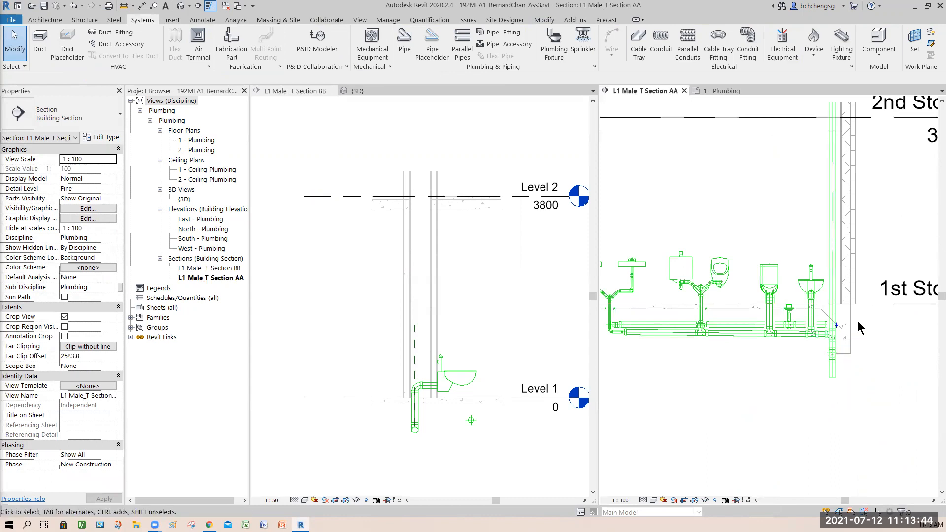
pyautogui.scroll(5, 837, 327)
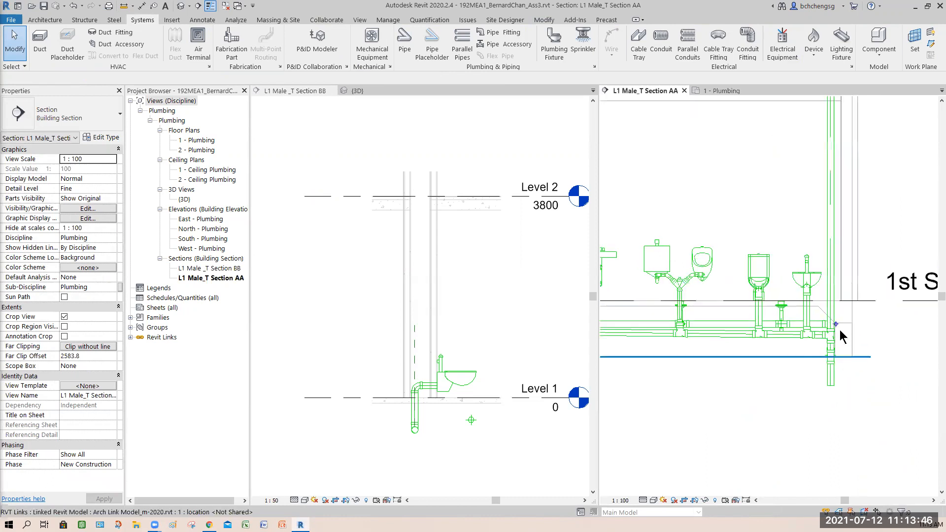
pyautogui.click(825, 307)
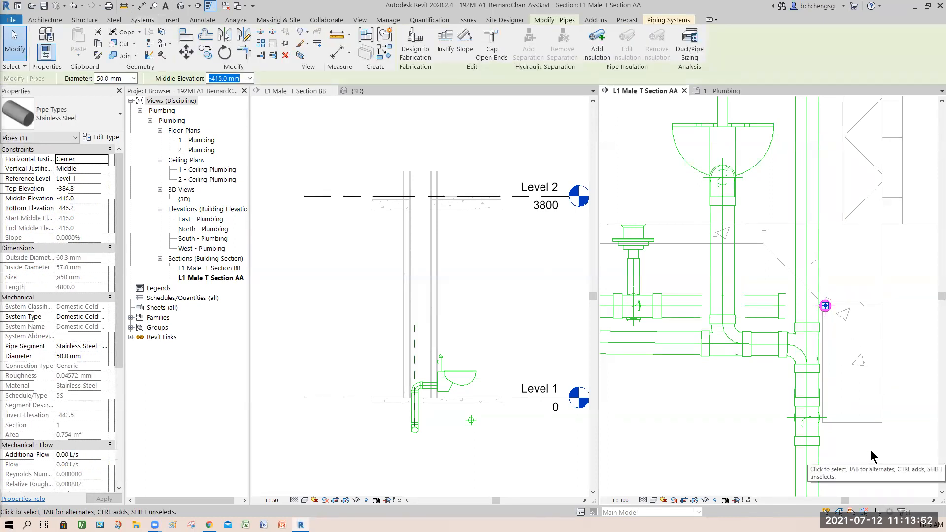
pyautogui.press('Left')
pyautogui.press('Left')
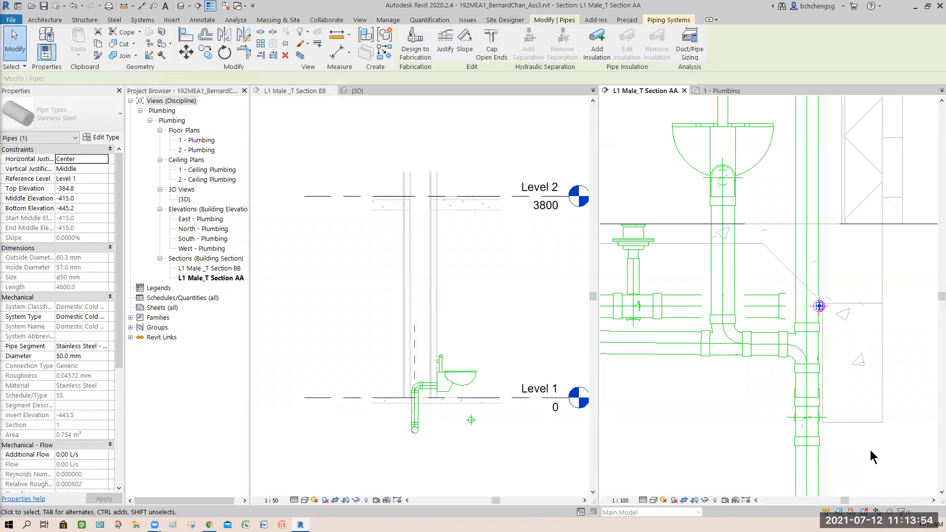
pyautogui.press('Left')
pyautogui.press('Left')
pyautogui.press('Left')
pyautogui.press('Left')
pyautogui.press('Left')
pyautogui.press('Left')
pyautogui.press('Left')
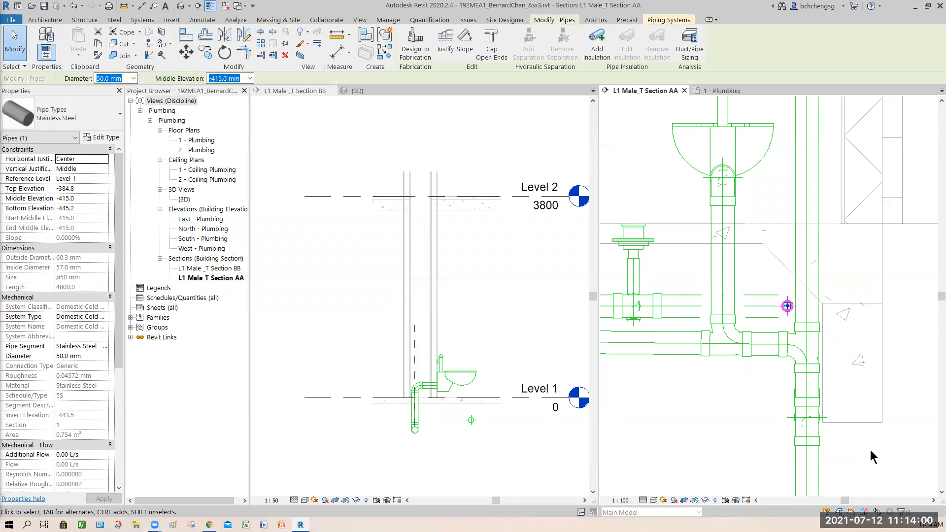
pyautogui.press('Left')
pyautogui.press('Left')
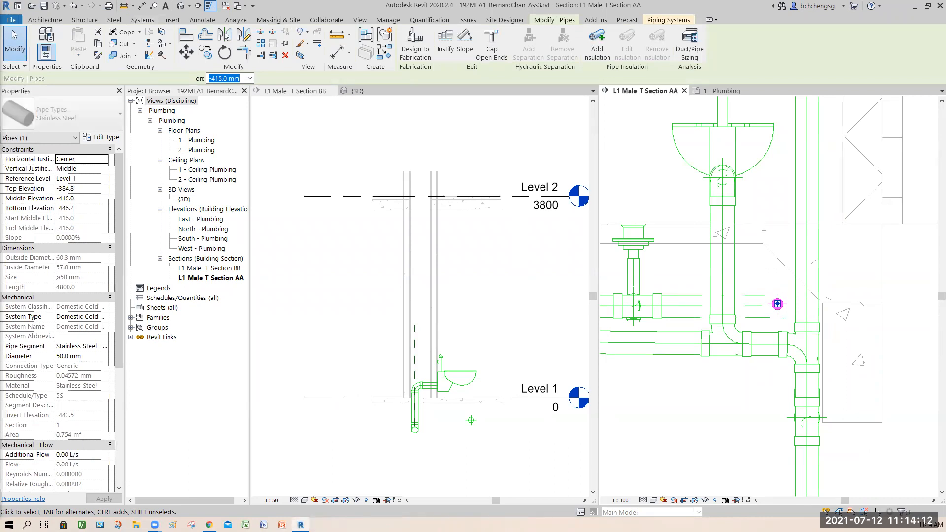
# - Raise the cold water pipe to a middle elevation of -245.0 mm in the section and return to the 1 - Plumbing plan
pyautogui.press('Up')
pyautogui.press('Up')
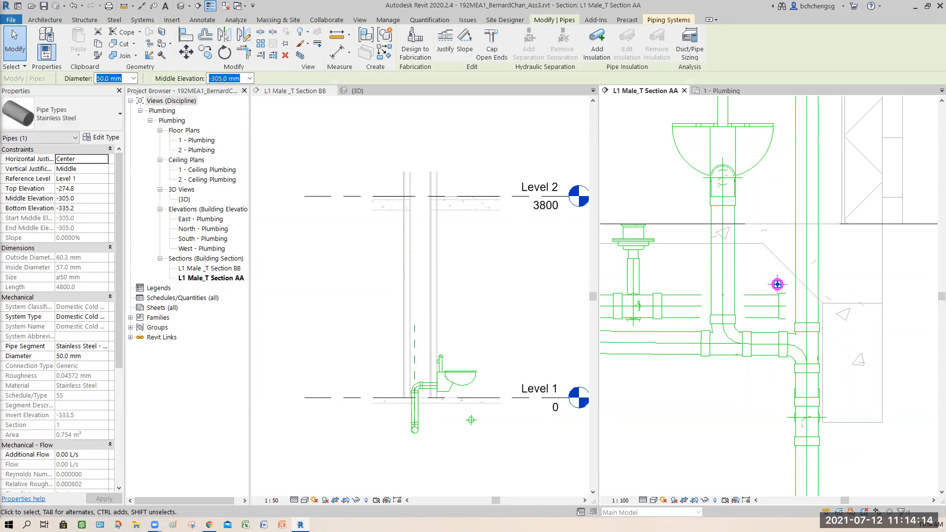
pyautogui.press('Up')
pyautogui.press('Up')
pyautogui.press('Up')
pyautogui.press('Left')
pyautogui.press('Up')
pyautogui.press('Up')
pyautogui.press('Up')
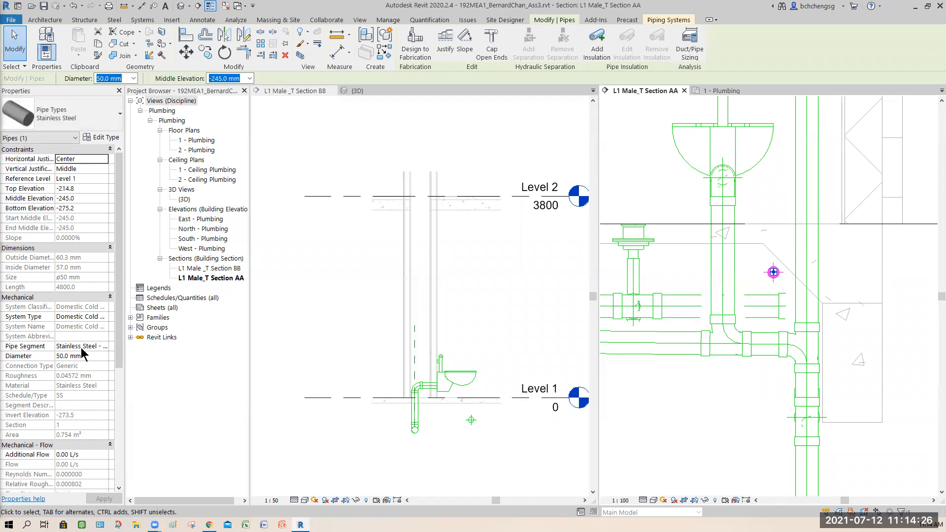
pyautogui.click(722, 407)
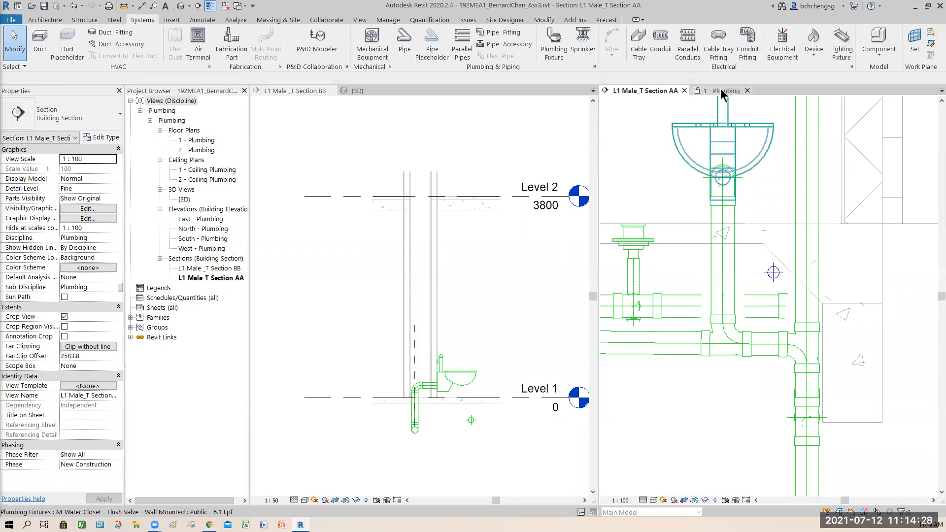
pyautogui.click(724, 91)
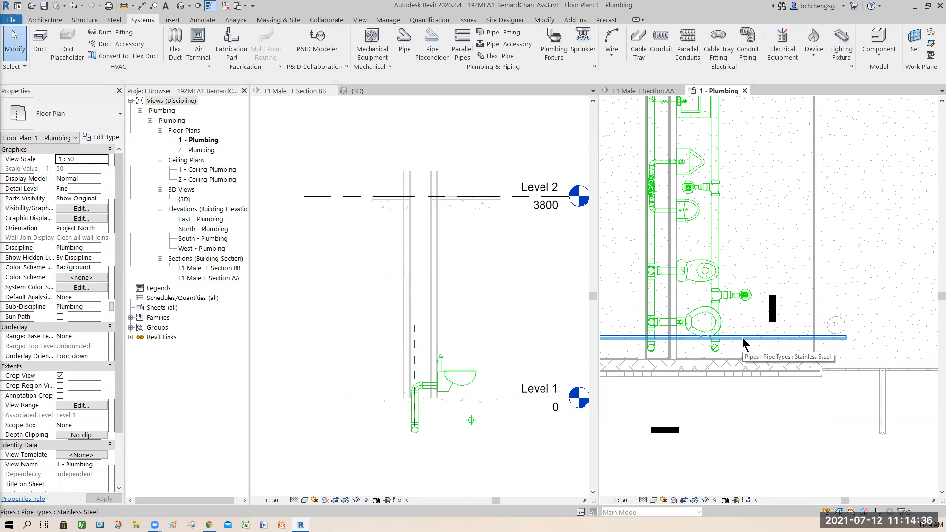
# - In L1 Male_T Section AA, start a Stainless Steel riser from the centre of the cold water pipe beside the drainage stack
pyautogui.click(648, 92)
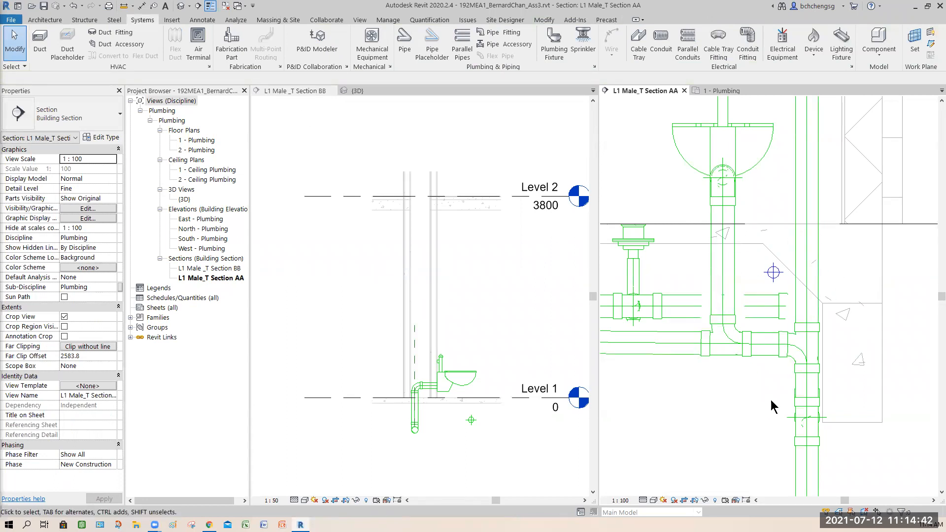
pyautogui.scroll(-3, 771, 400)
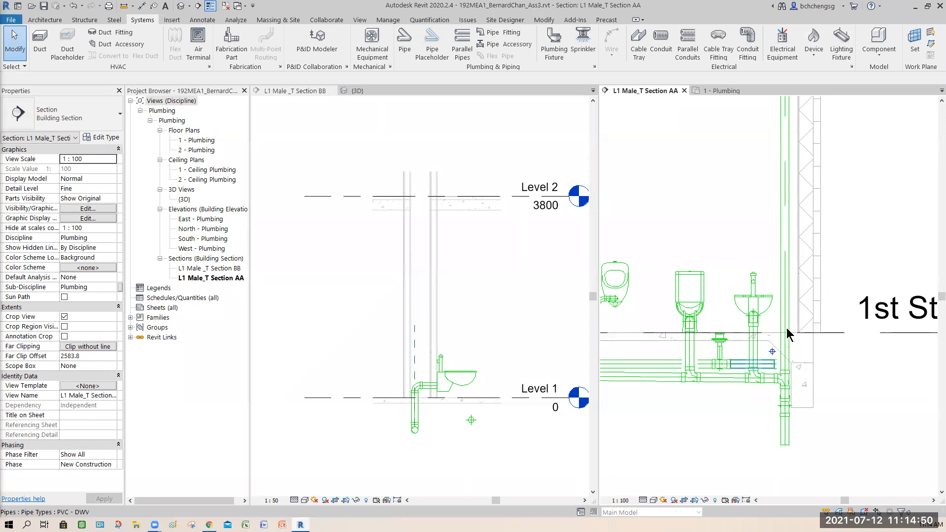
pyautogui.scroll(-5, 902, 271)
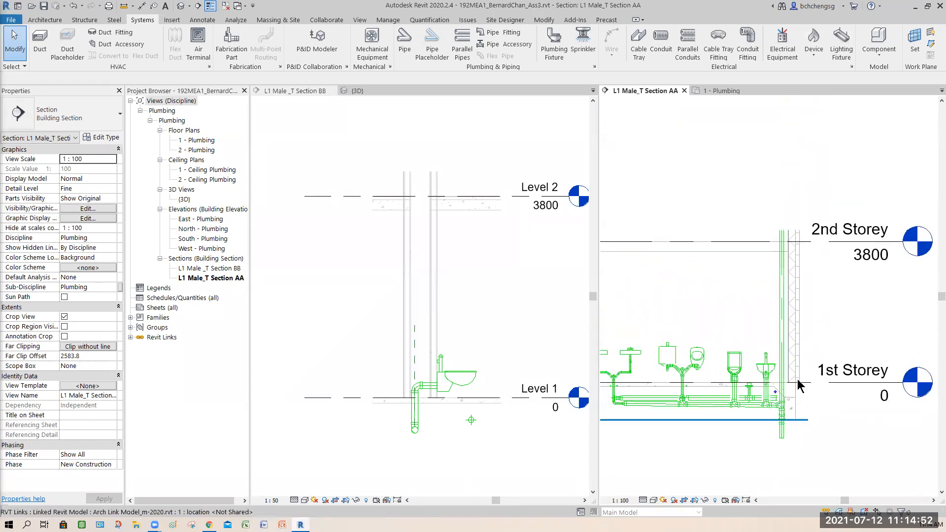
pyautogui.scroll(3, 813, 407)
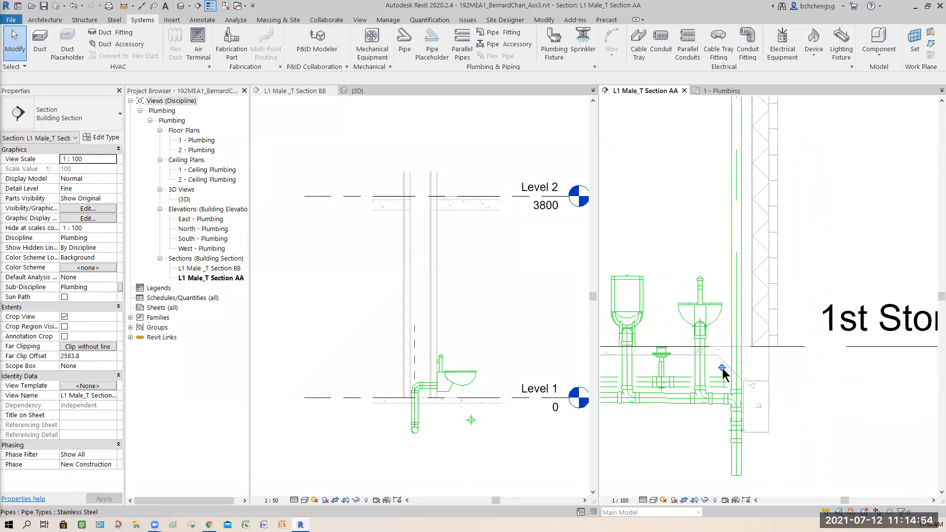
pyautogui.click(487, 32)
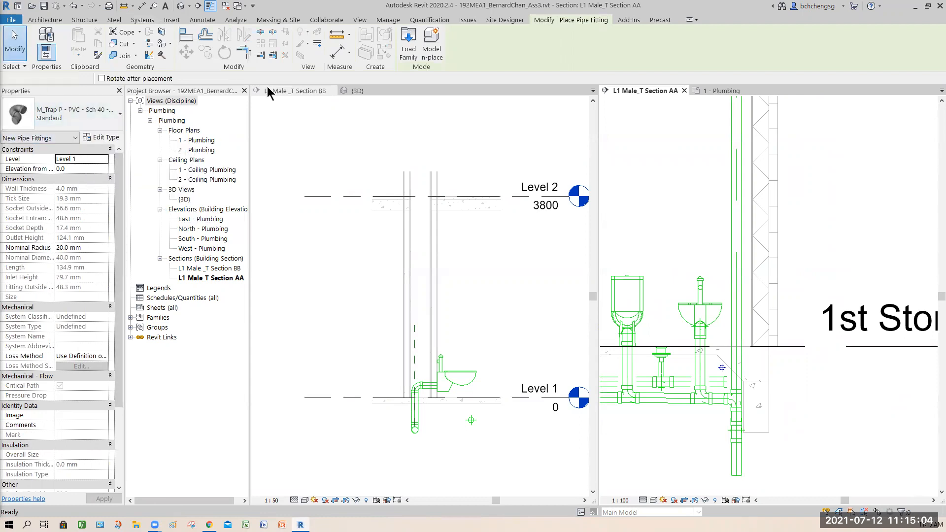
pyautogui.click(15, 42)
pyautogui.click(404, 42)
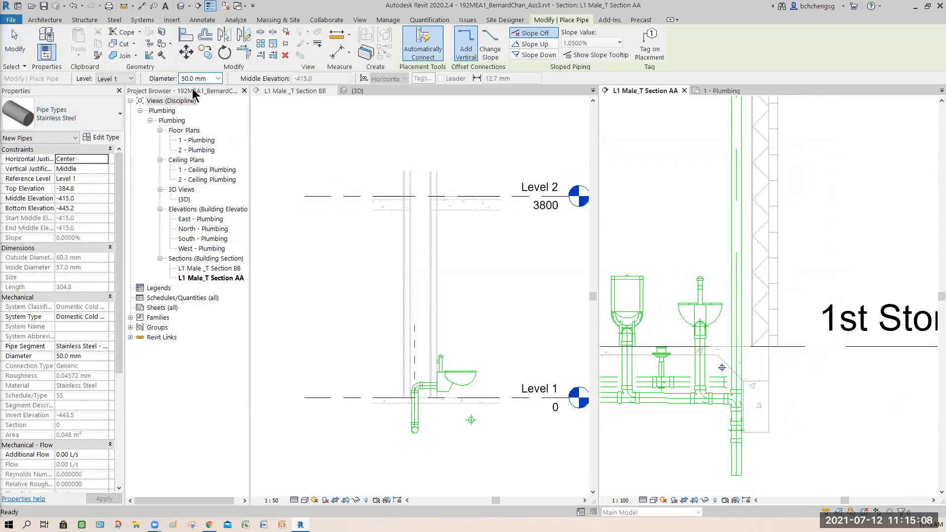
pyautogui.click(217, 78)
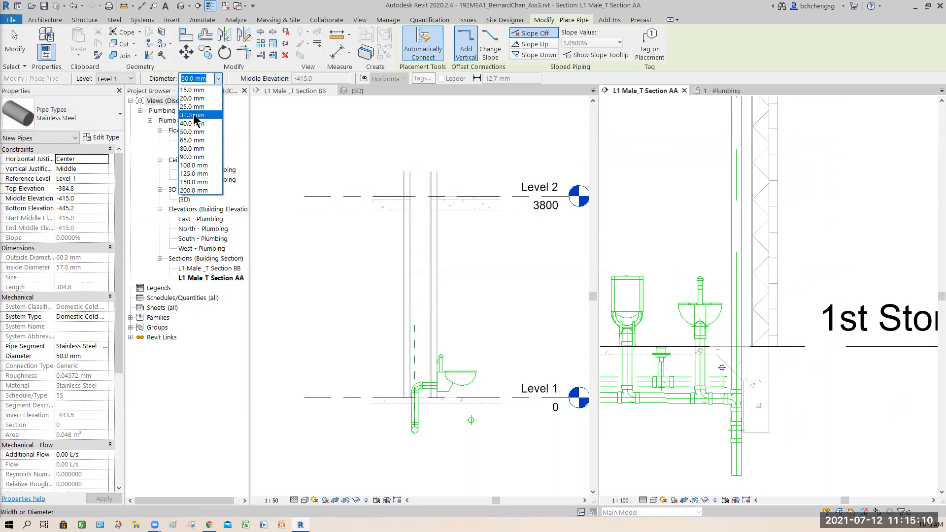
pyautogui.click(197, 115)
pyautogui.scroll(2, 770, 383)
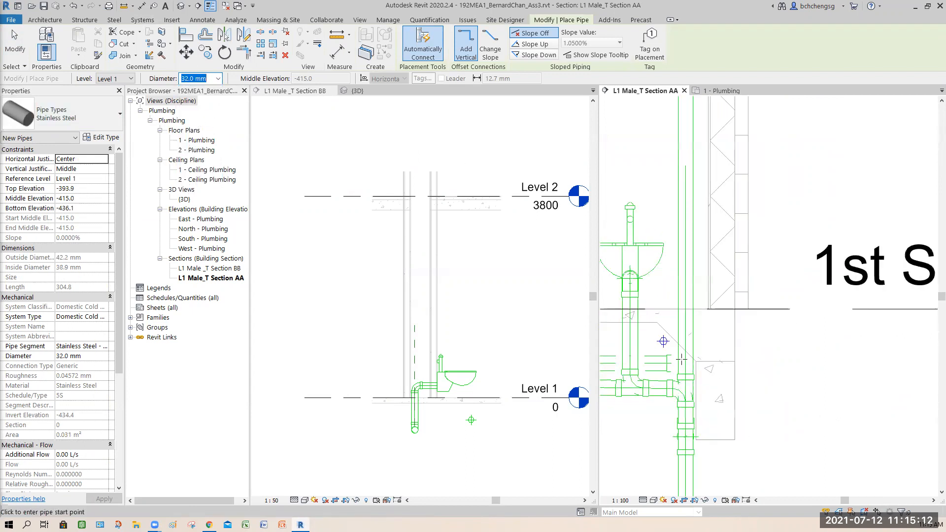
pyautogui.scroll(-3, 663, 339)
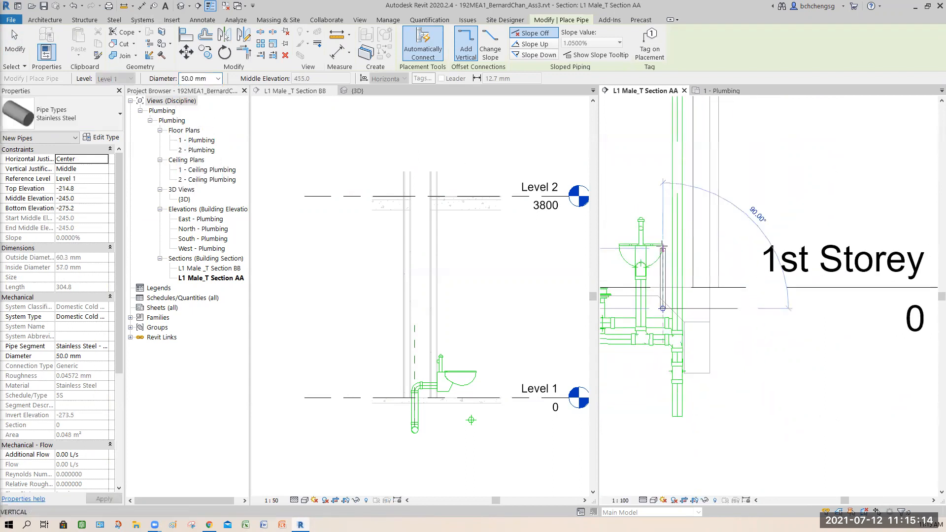
pyautogui.click(662, 294)
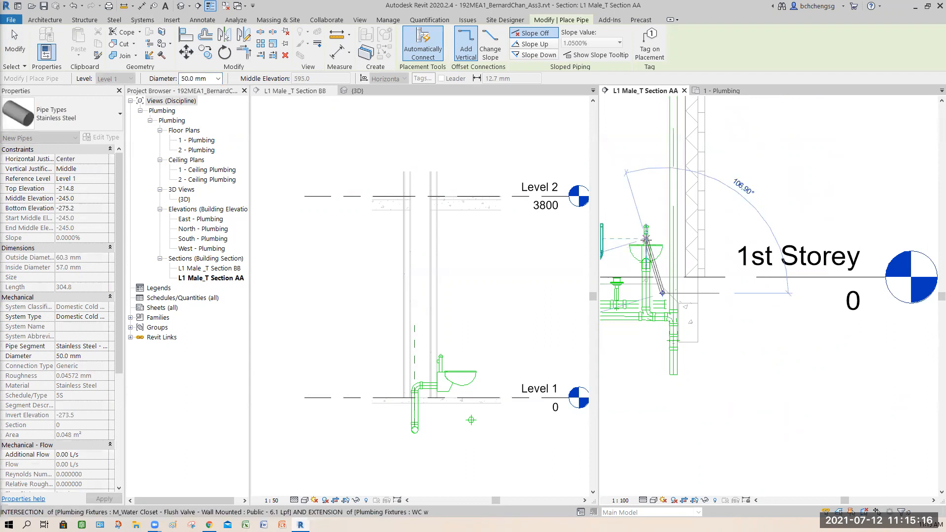
# - Set the riser's diameter to 32.0 mm and run it vertically past the 2nd Storey to an elevation of 4655.0 mm
pyautogui.click(218, 78)
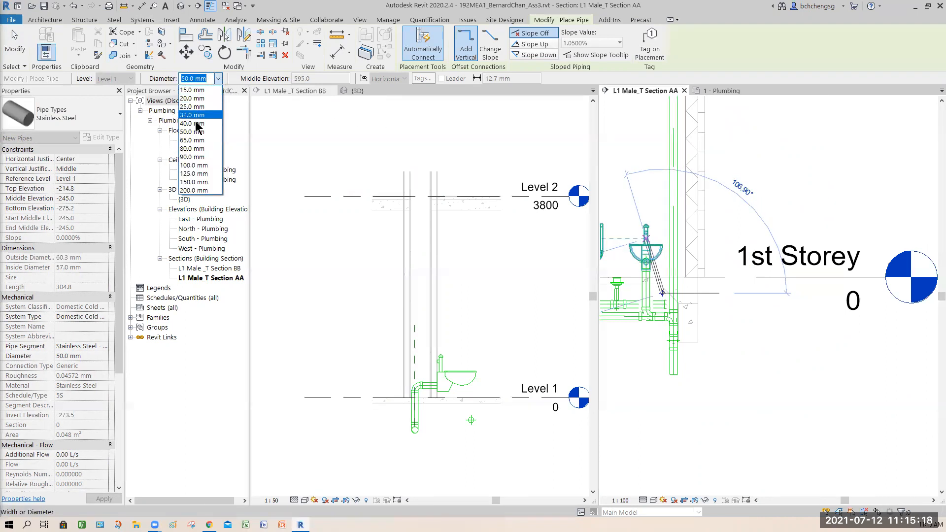
pyautogui.click(195, 115)
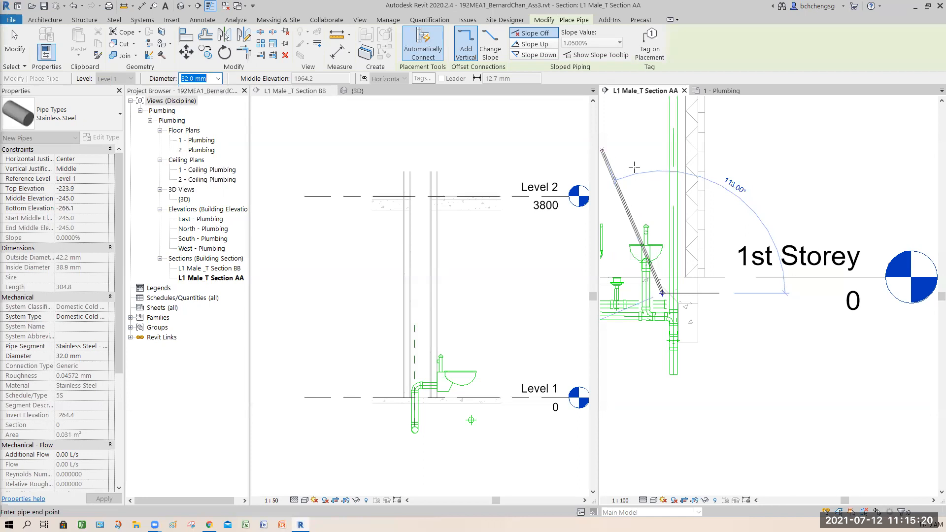
pyautogui.scroll(-2, 628, 166)
pyautogui.moveTo(657, 243); pyautogui.dragTo(686, 423, button='middle')
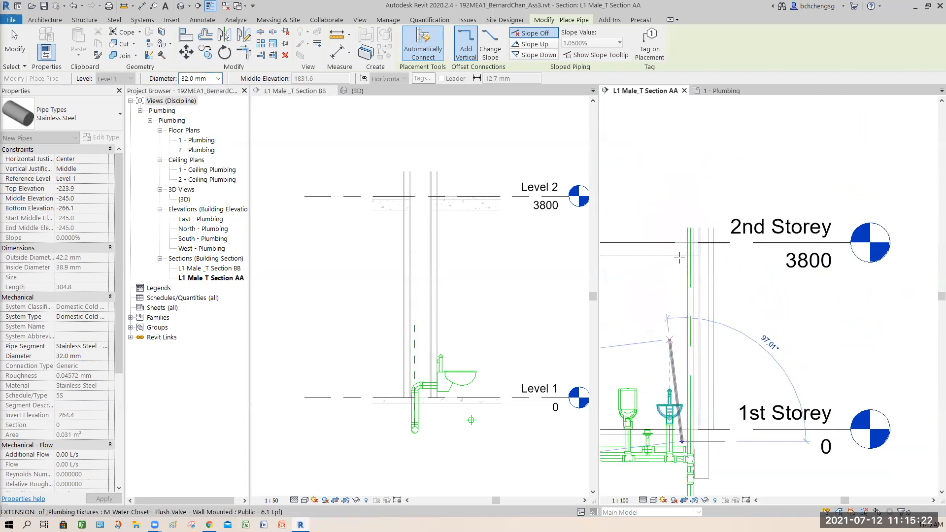
pyautogui.click(683, 199)
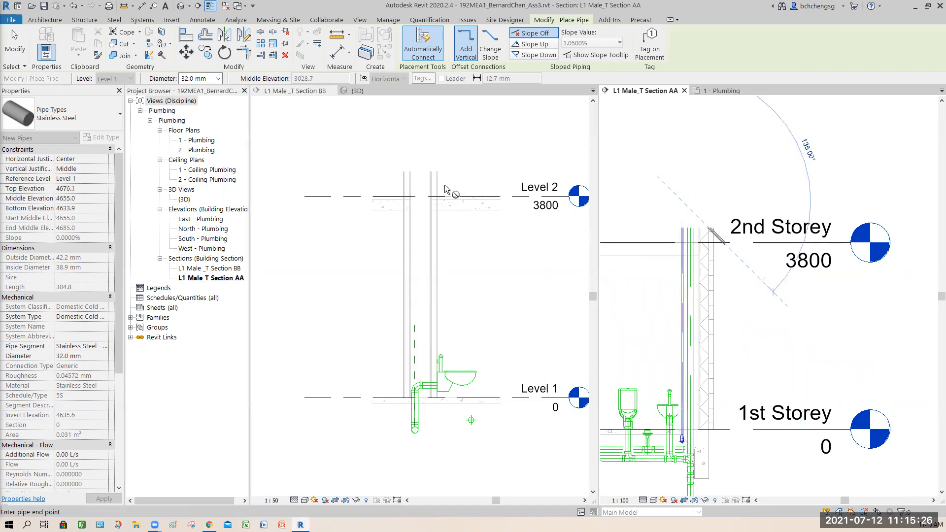
pyautogui.click(25, 48)
pyautogui.click(721, 346)
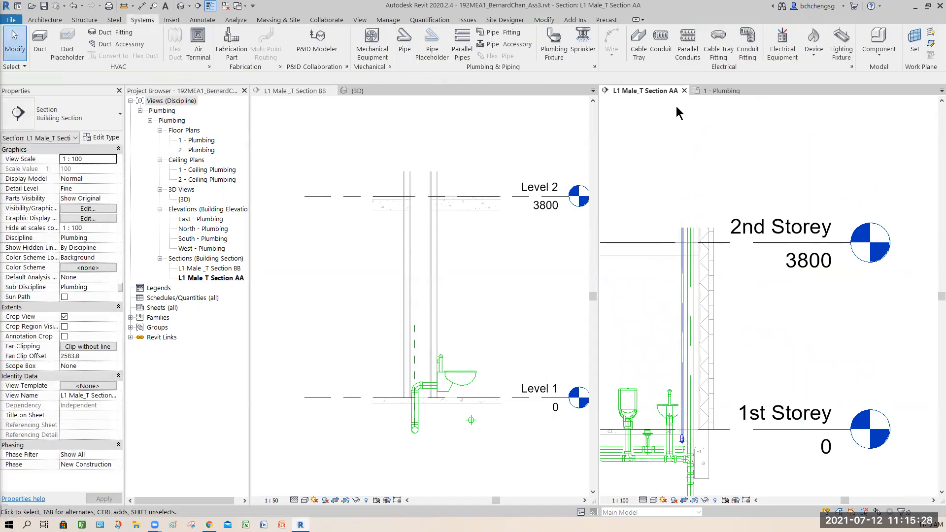
# - In the 1 - Plumbing plan, nudge the vertical riser along the cold water pipe towards the fixtures, clear of the drainage stack
pyautogui.click(720, 91)
pyautogui.scroll(3, 648, 340)
pyautogui.scroll(3, 649, 342)
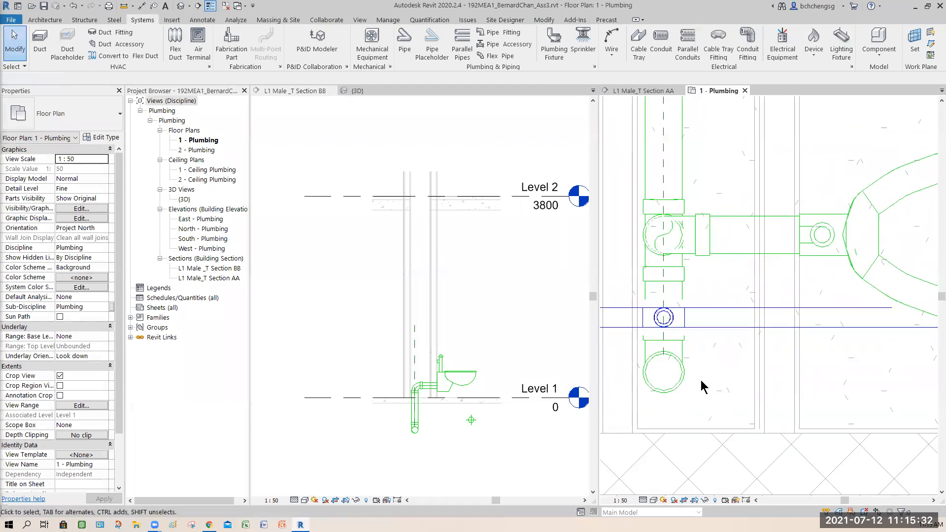
pyautogui.moveTo(702, 385); pyautogui.dragTo(731, 420, button='middle')
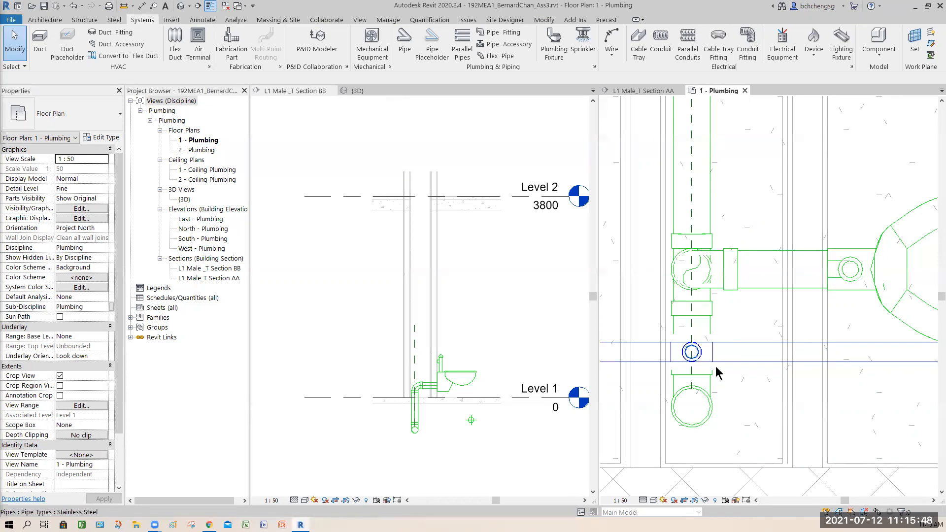
pyautogui.click(728, 380)
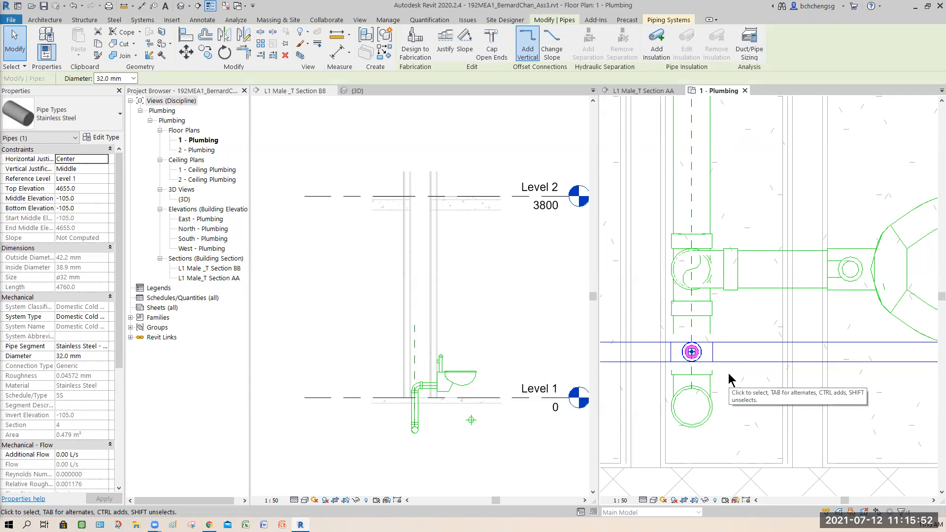
pyautogui.press('Right')
pyautogui.press('Right')
pyautogui.press('Right')
pyautogui.press('Right')
pyautogui.press('Right')
pyautogui.press('Right')
pyautogui.press('Right')
pyautogui.press('Right')
pyautogui.press('Right')
pyautogui.press('Right')
pyautogui.press('Right')
pyautogui.press('Right')
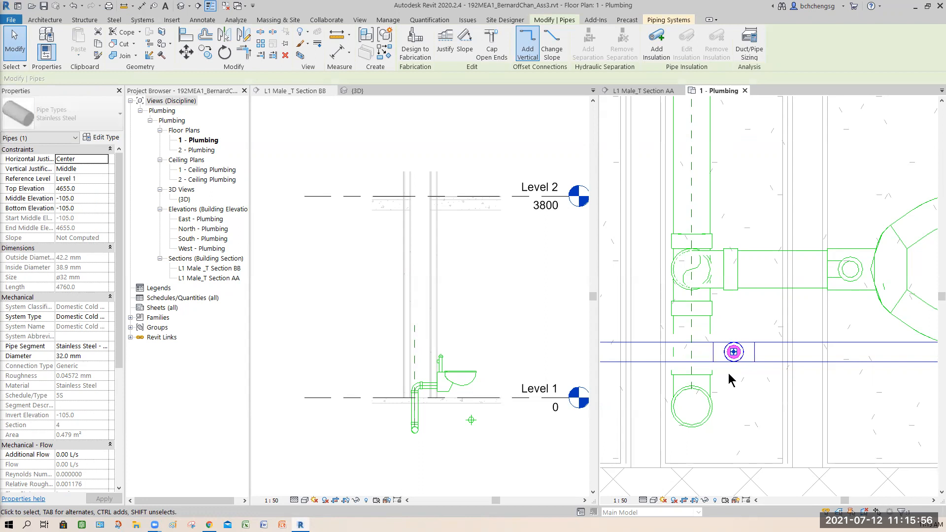
pyautogui.press('Right')
pyautogui.press('Right')
pyautogui.press('Right')
pyautogui.press('Right')
pyautogui.press('Right')
pyautogui.press('Right')
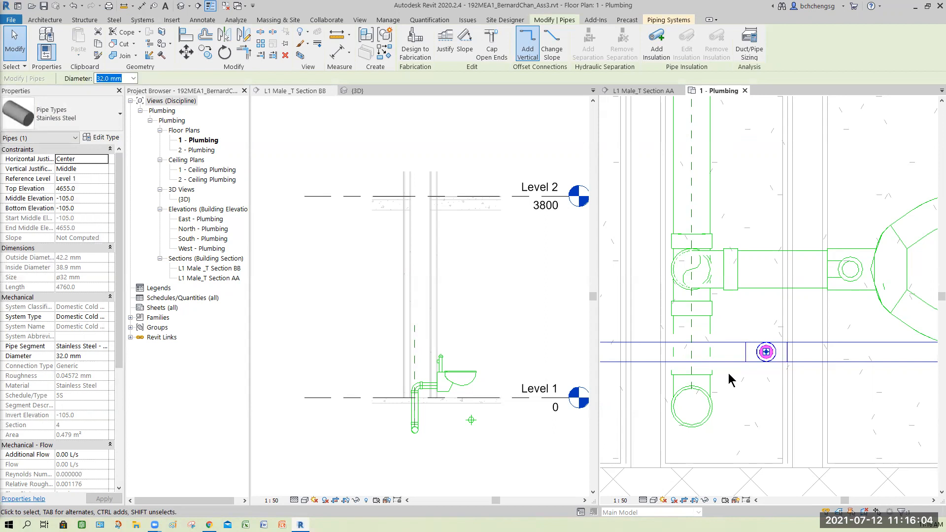
pyautogui.click(849, 382)
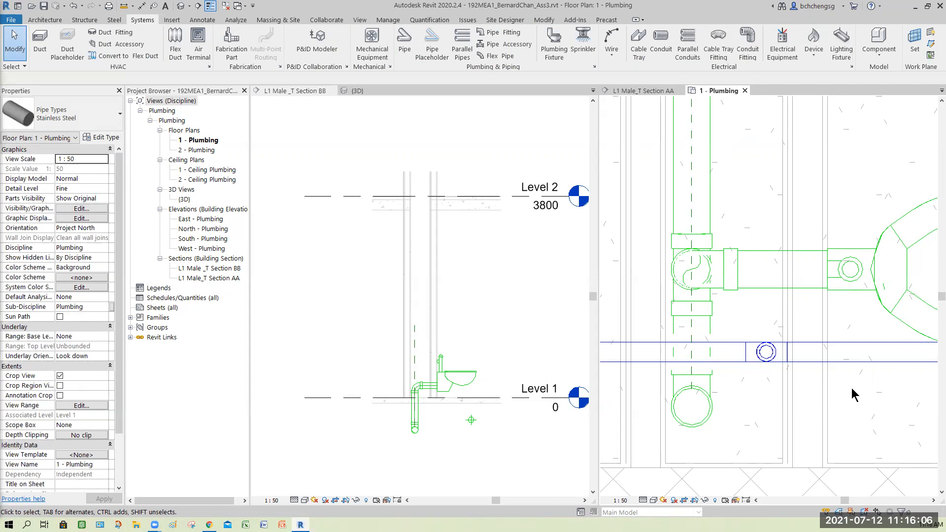
# - Nudge the riser slightly back towards the drainage stack so its tee clears the wall face behind the toilet fixtures
pyautogui.scroll(-2, 850, 382)
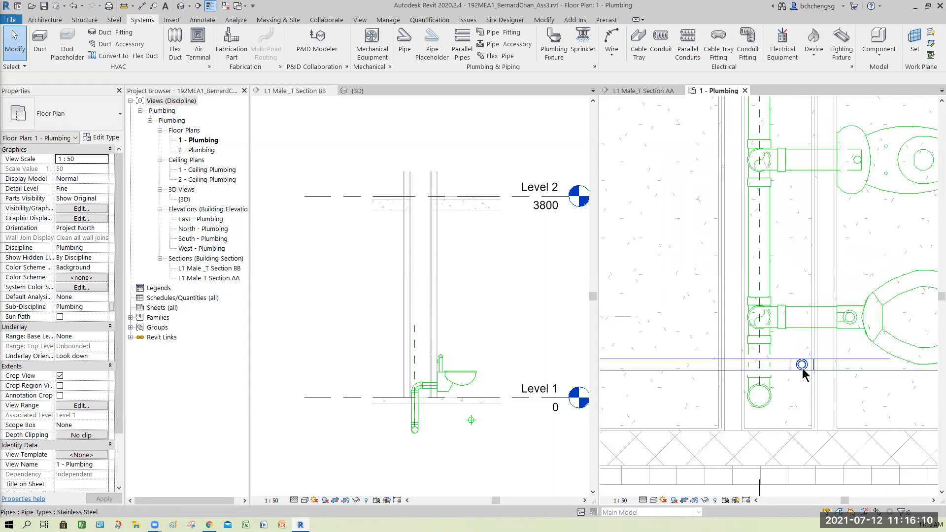
pyautogui.scroll(1, 857, 392)
pyautogui.scroll(2, 863, 394)
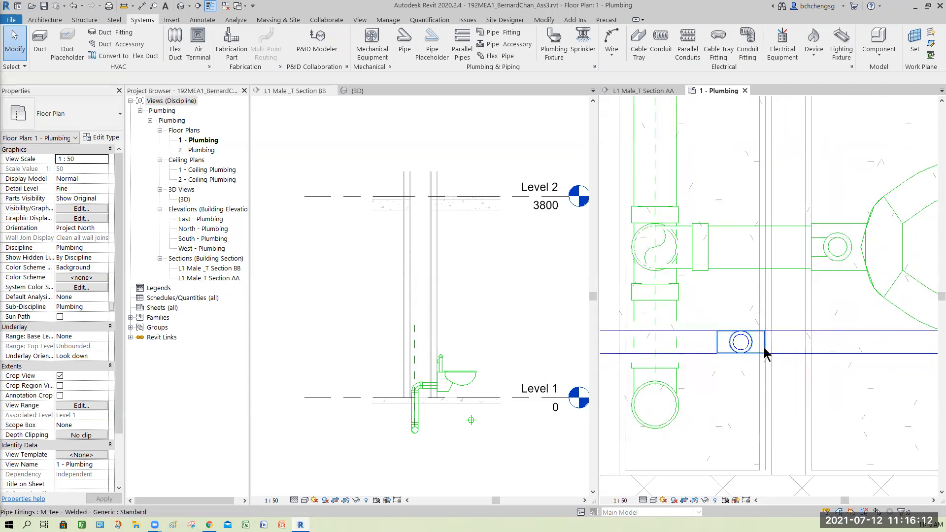
pyautogui.click(740, 399)
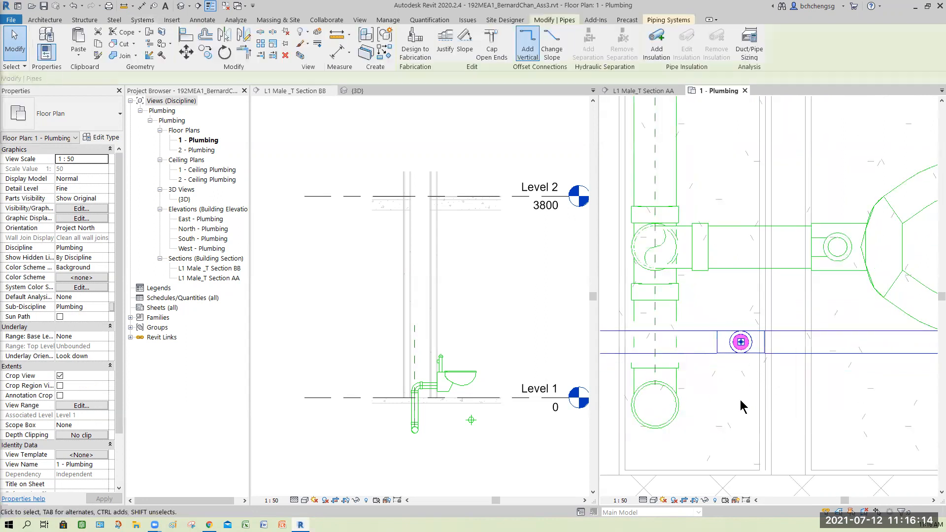
pyautogui.press('Left')
pyautogui.press('Left')
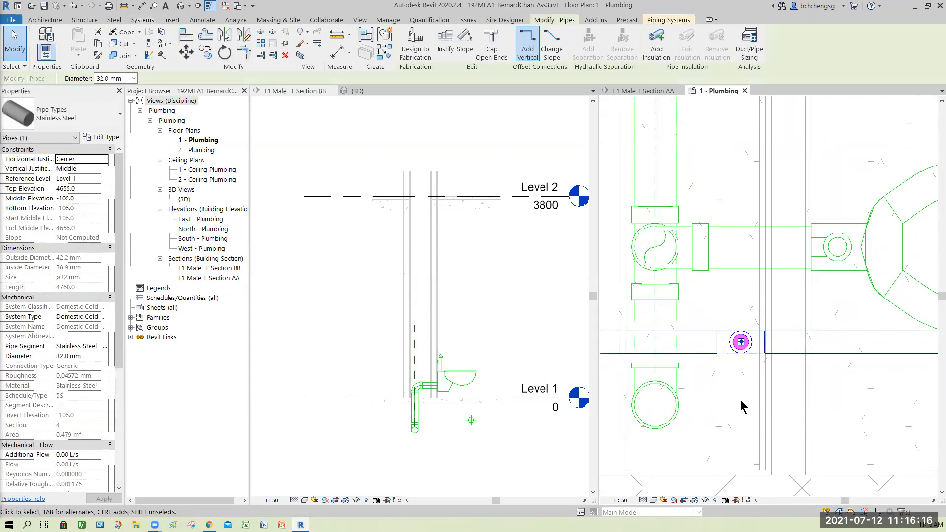
pyautogui.press('Left')
pyautogui.press('Left')
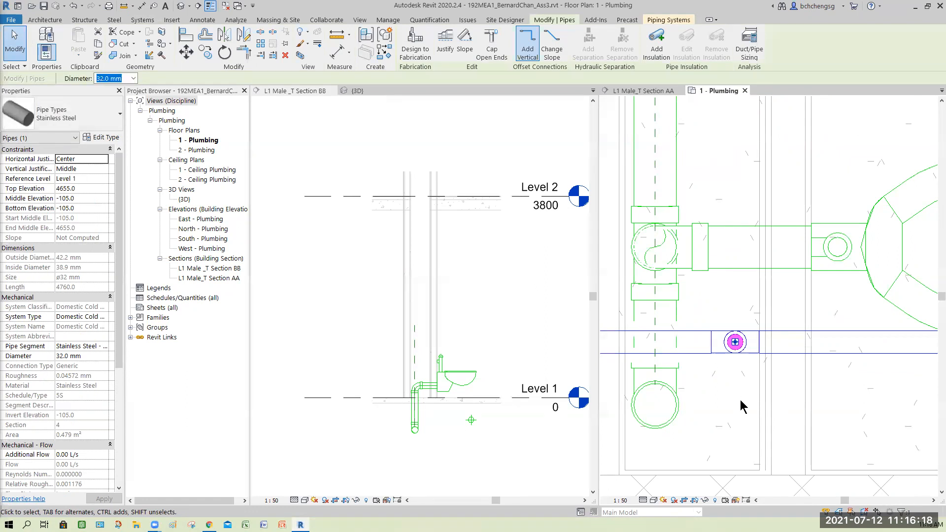
pyautogui.press('Escape')
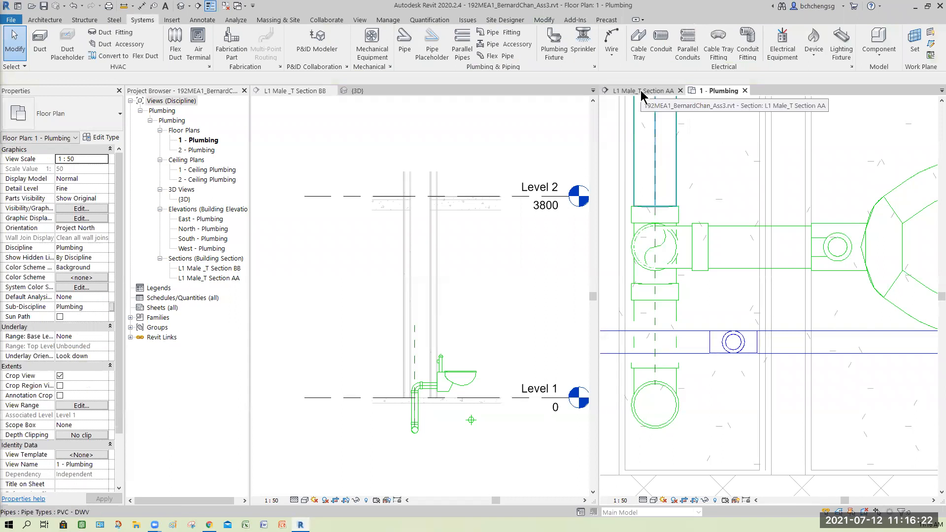
# - In L1 Male_T Section AA, inspect the cold water inlet connectors and sizes of the two water closets and two urinals
pyautogui.click(643, 92)
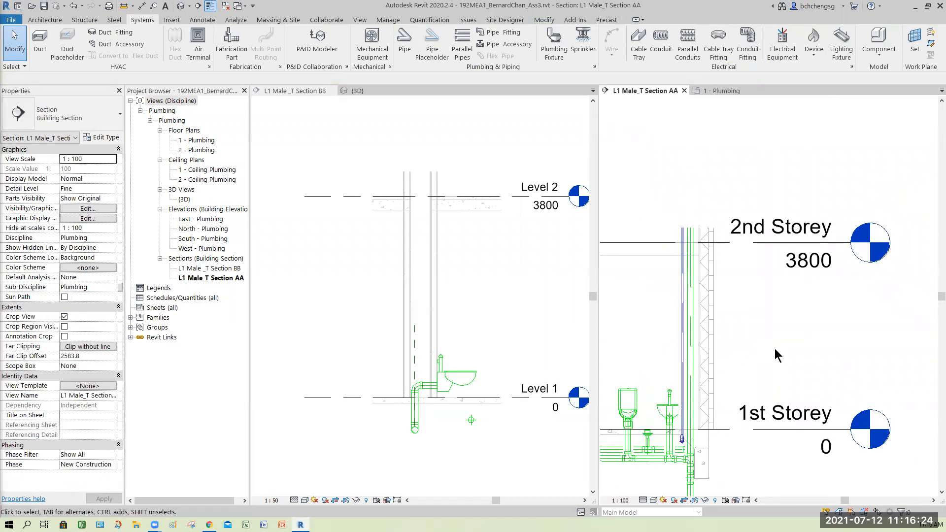
pyautogui.moveTo(662, 353); pyautogui.dragTo(772, 326, button='middle')
pyautogui.scroll(-1, 772, 327)
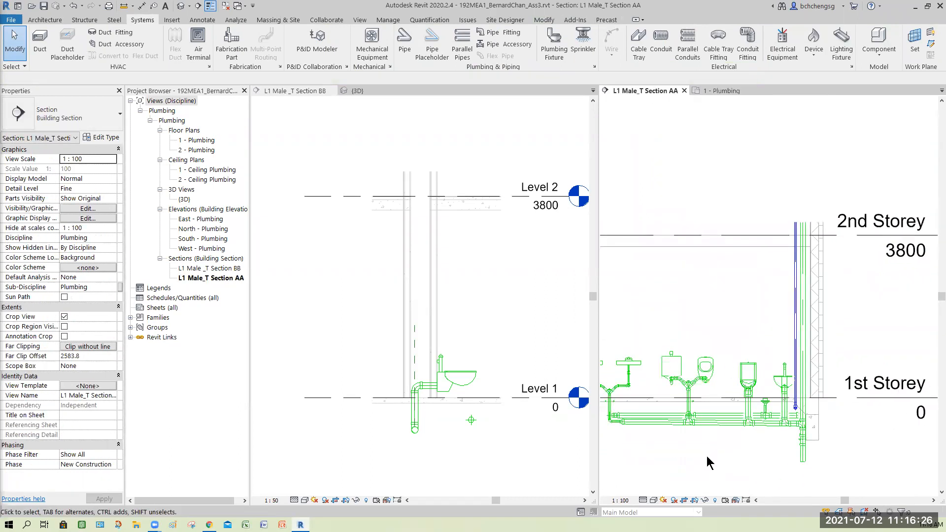
pyautogui.moveTo(706, 456); pyautogui.dragTo(780, 449, button='middle')
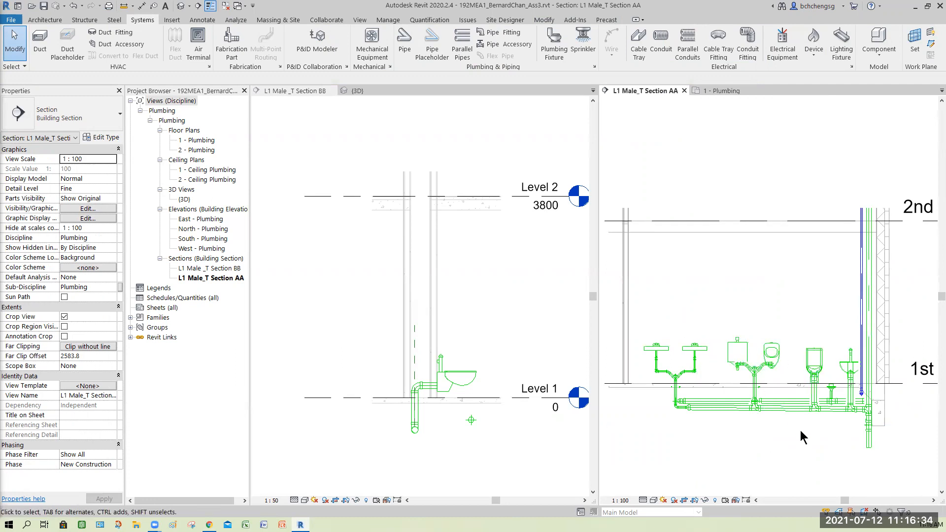
pyautogui.scroll(2, 801, 430)
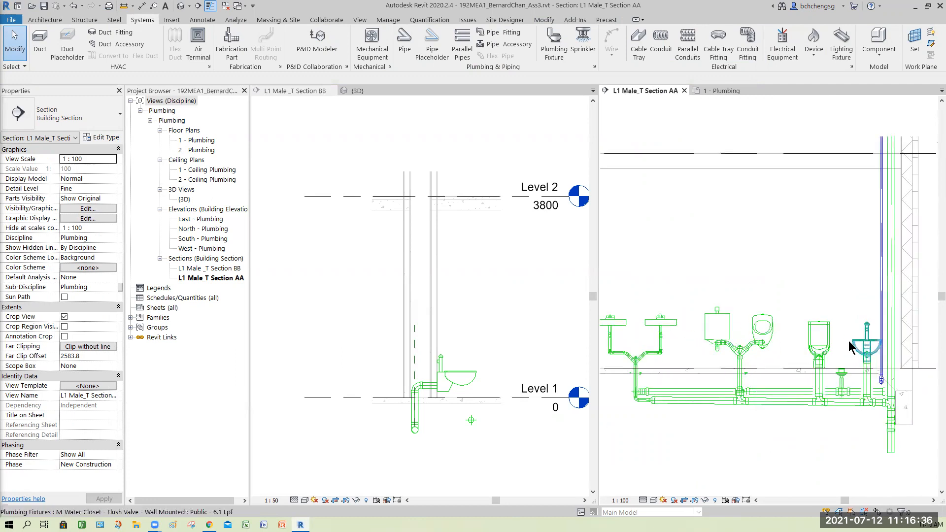
pyautogui.click(832, 343)
pyautogui.scroll(2, 828, 335)
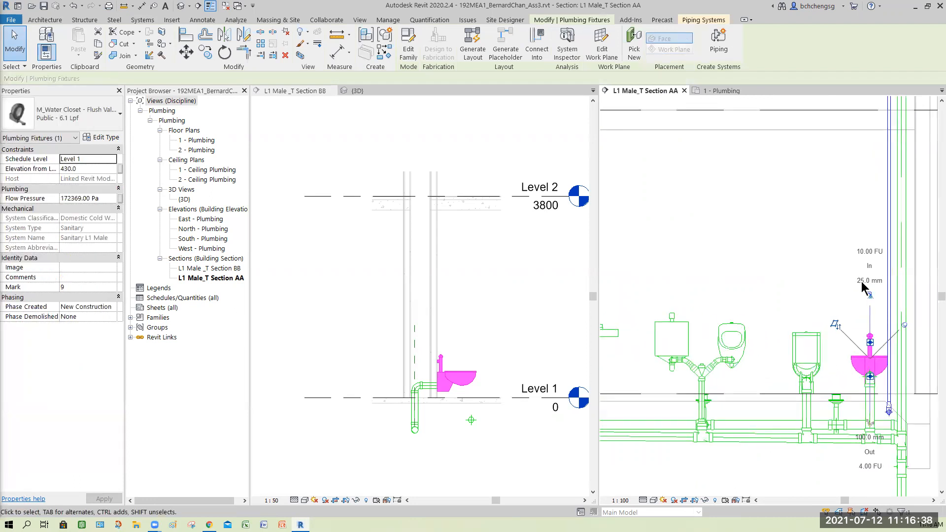
pyautogui.click(809, 339)
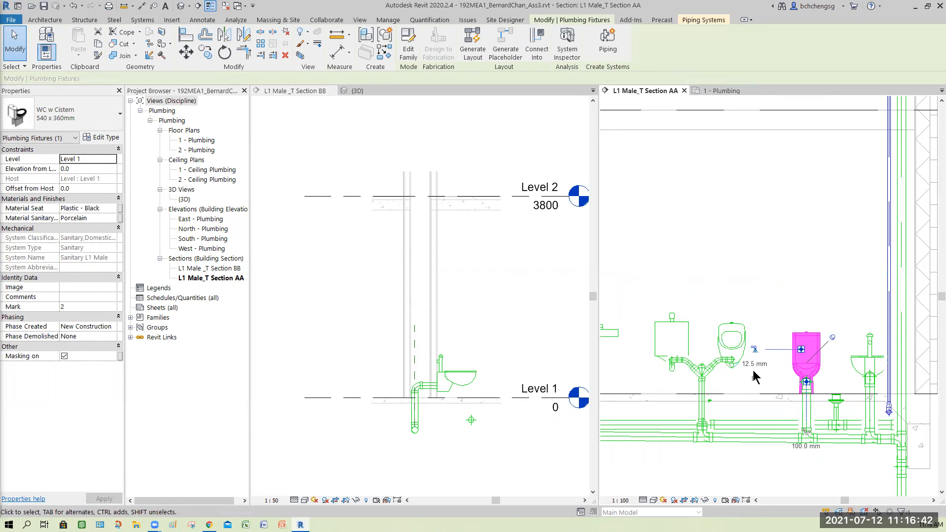
pyautogui.press('Escape')
pyautogui.click(757, 321)
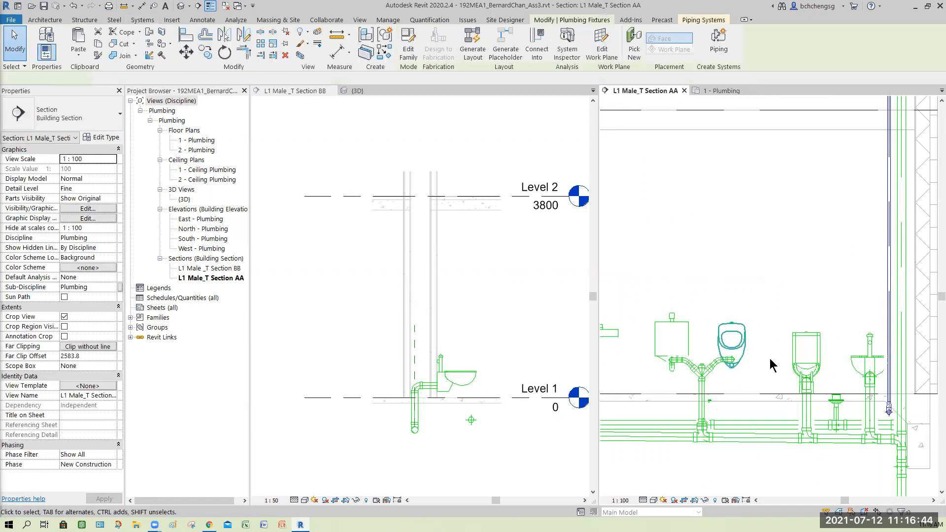
pyautogui.click(686, 326)
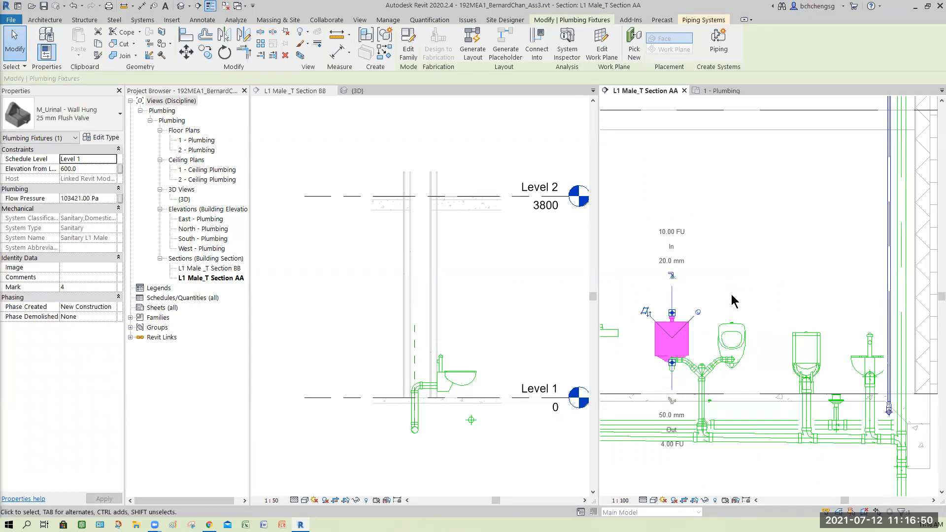
# - In L1 Male_T Section AA, inspect the cold water inlet connectors and sizes of the lavatory beside the urinals
pyautogui.click(704, 271)
pyautogui.moveTo(703, 271); pyautogui.dragTo(819, 267, button='middle')
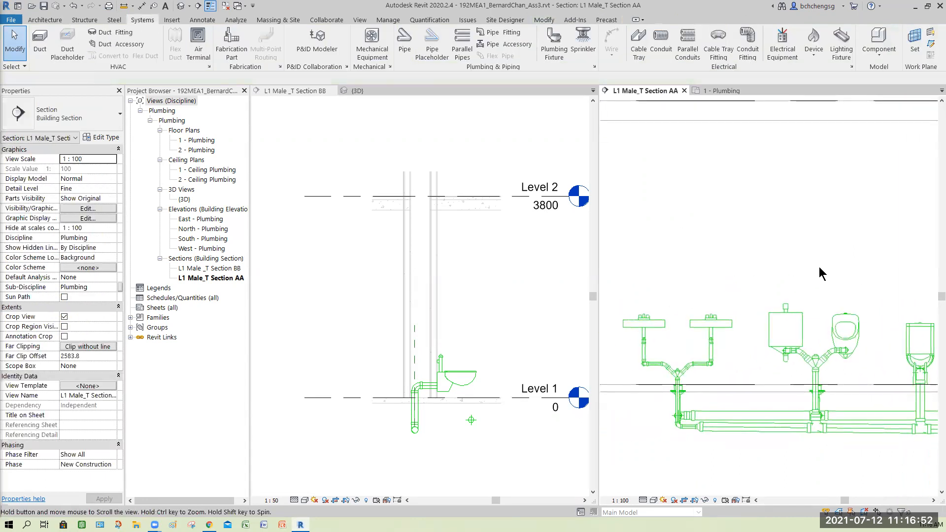
pyautogui.click(751, 322)
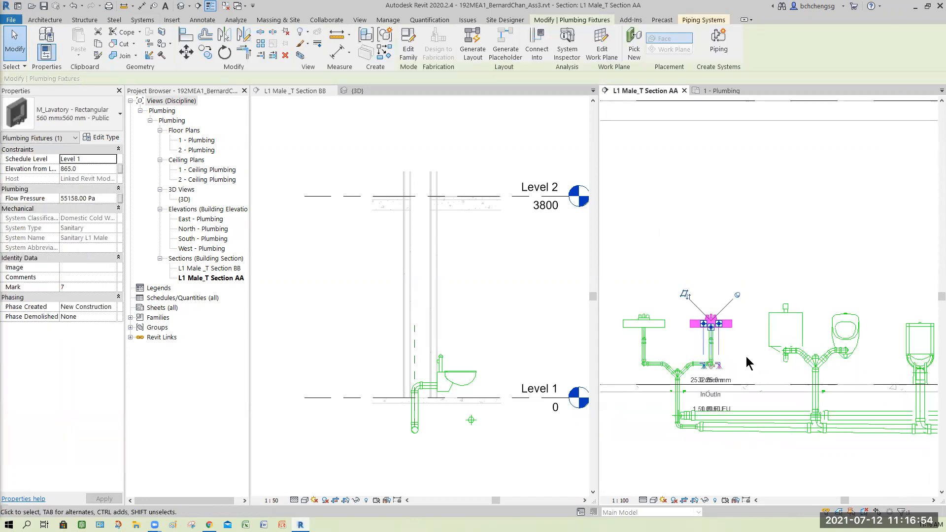
pyautogui.scroll(4, 699, 389)
pyautogui.scroll(3, 699, 391)
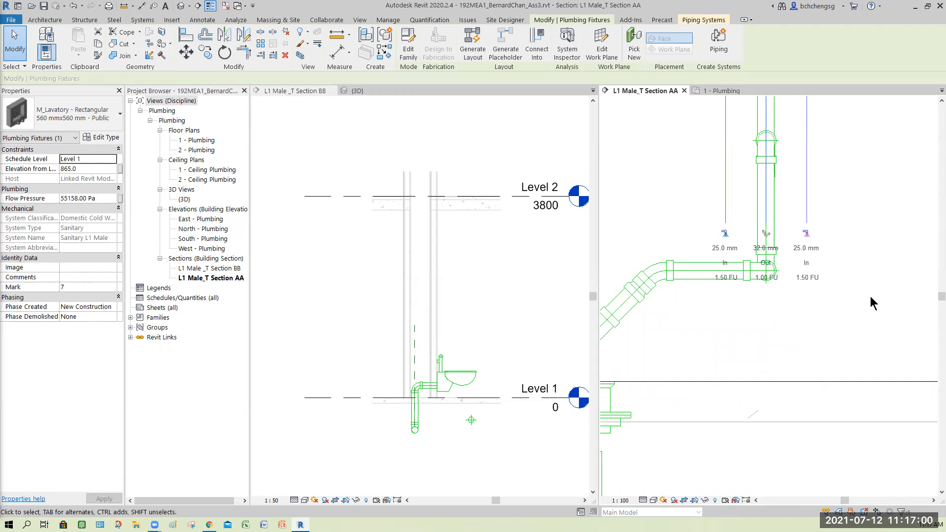
pyautogui.click(847, 328)
pyautogui.scroll(-5, 846, 329)
pyautogui.moveTo(864, 360); pyautogui.dragTo(723, 360, button='middle')
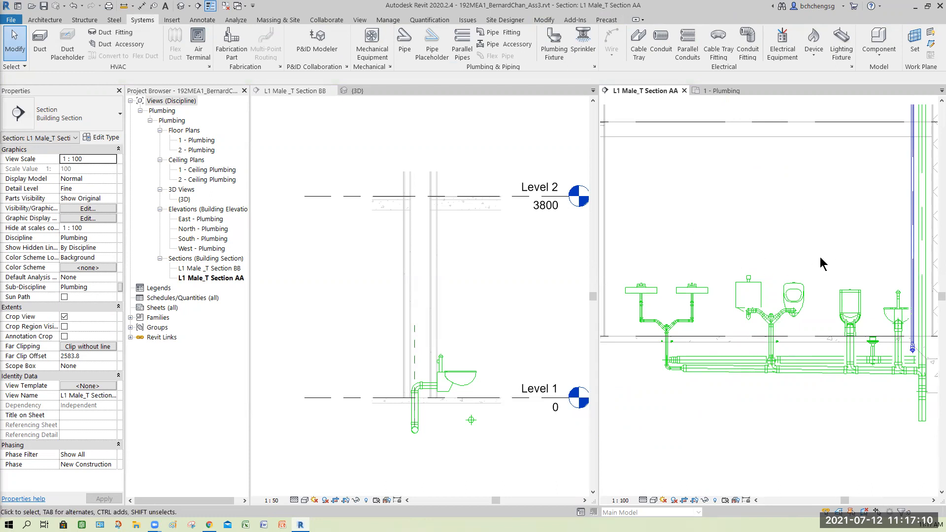
# - Draw a 25.0 mm Stainless Steel horizontal branch about 5900 mm long from the riser above the fixtures, extending past the lavatories
pyautogui.scroll(-3, 850, 258)
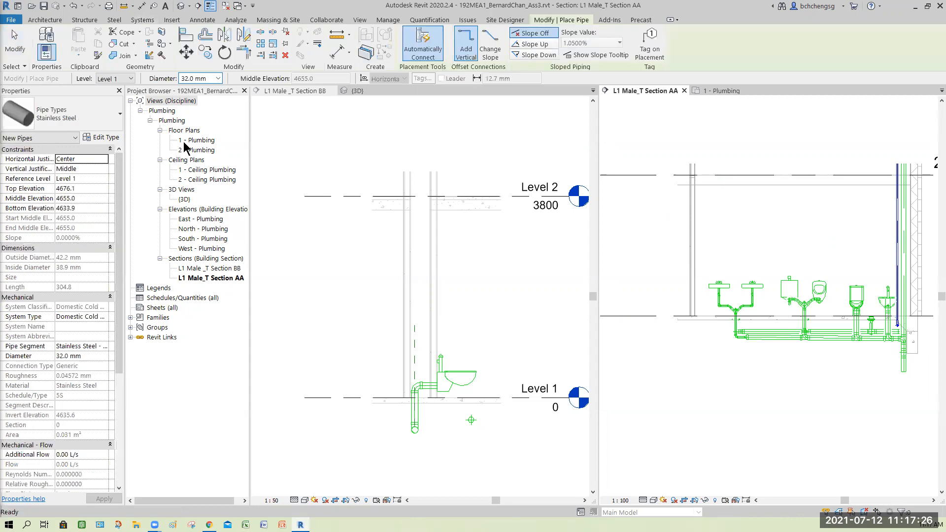
pyautogui.click(218, 79)
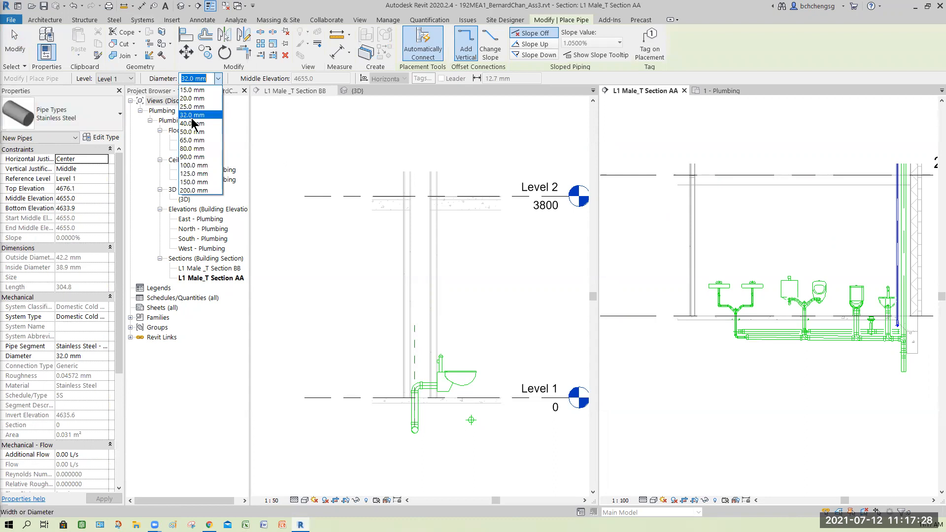
pyautogui.click(192, 107)
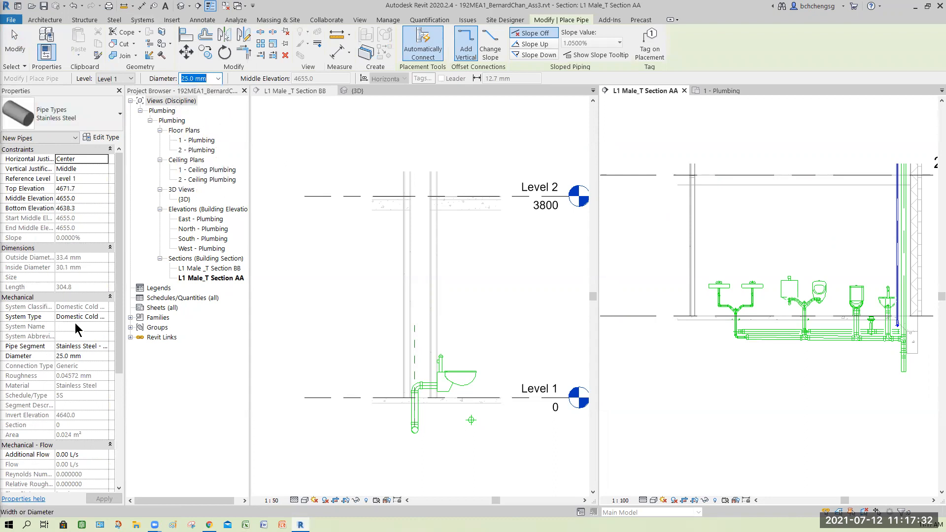
pyautogui.scroll(4, 885, 264)
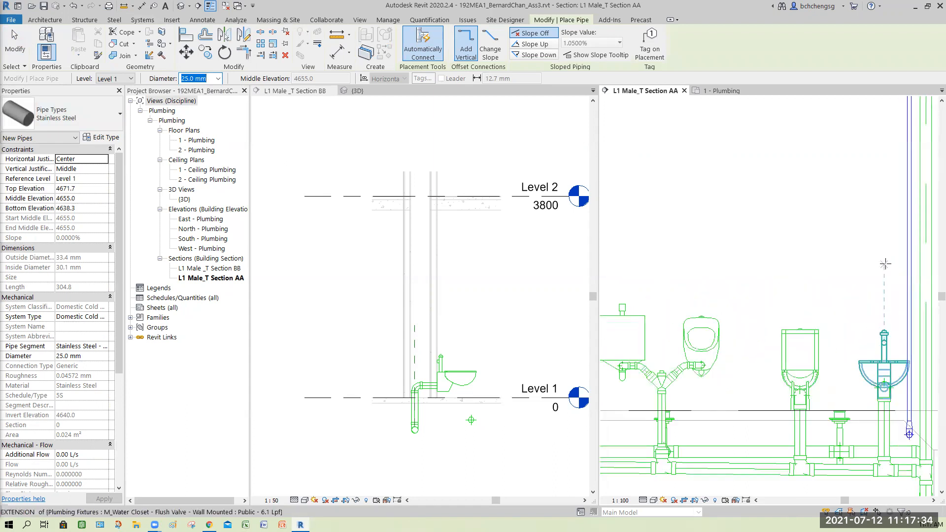
pyautogui.scroll(2, 885, 264)
pyautogui.click(921, 256)
pyautogui.scroll(-3, 838, 257)
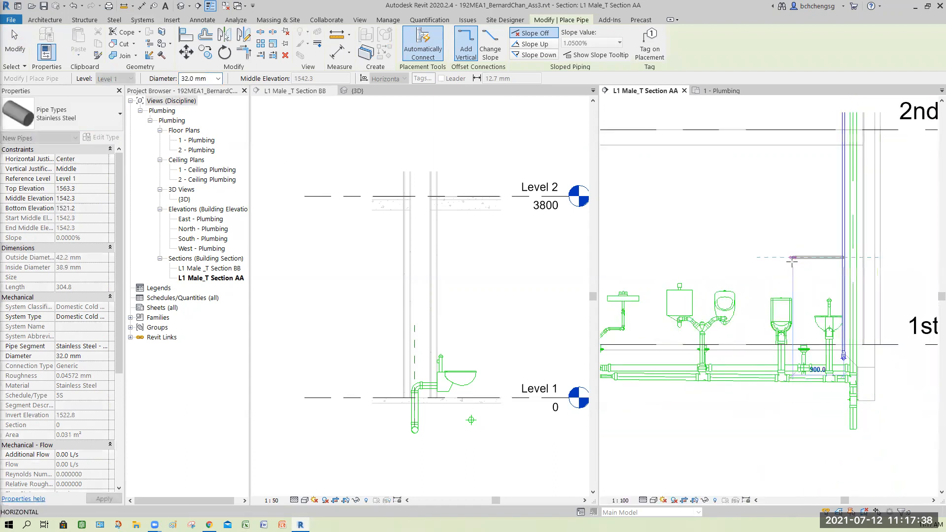
pyautogui.moveTo(748, 264); pyautogui.dragTo(814, 272, button='middle')
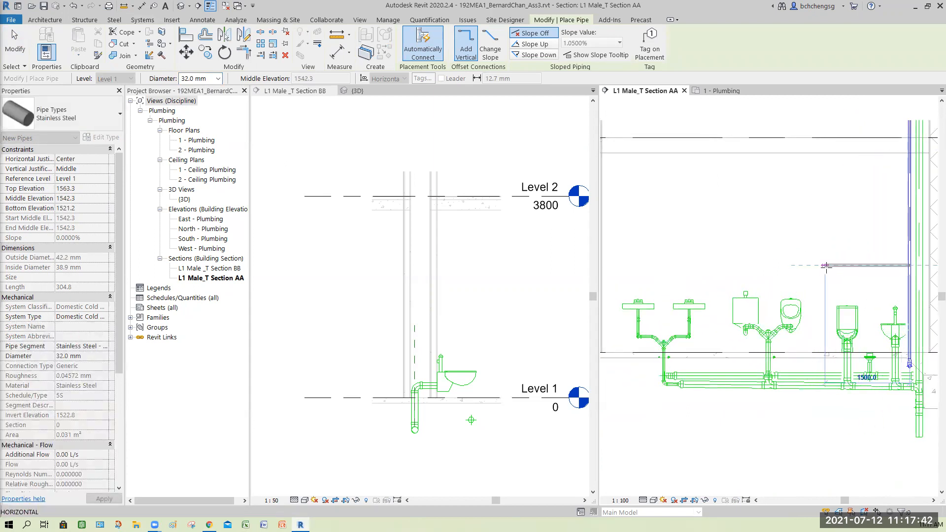
pyautogui.click(217, 80)
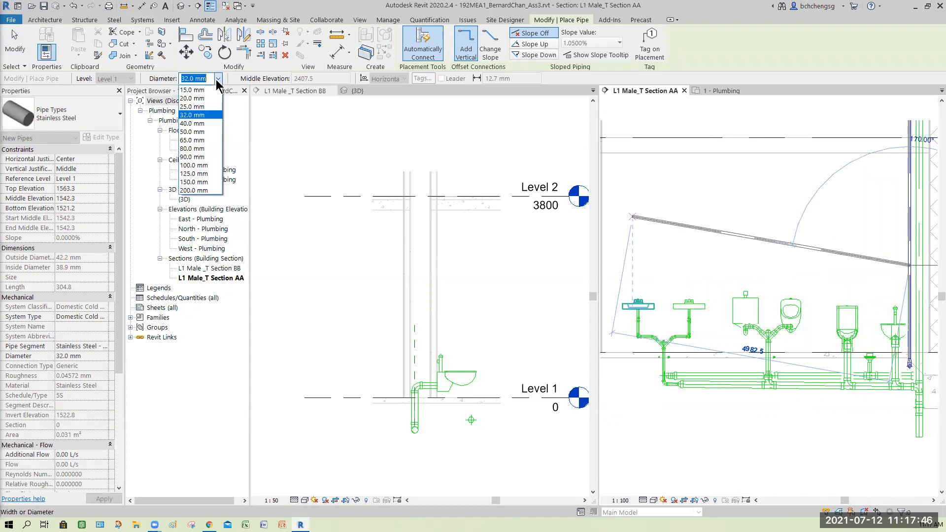
pyautogui.click(198, 109)
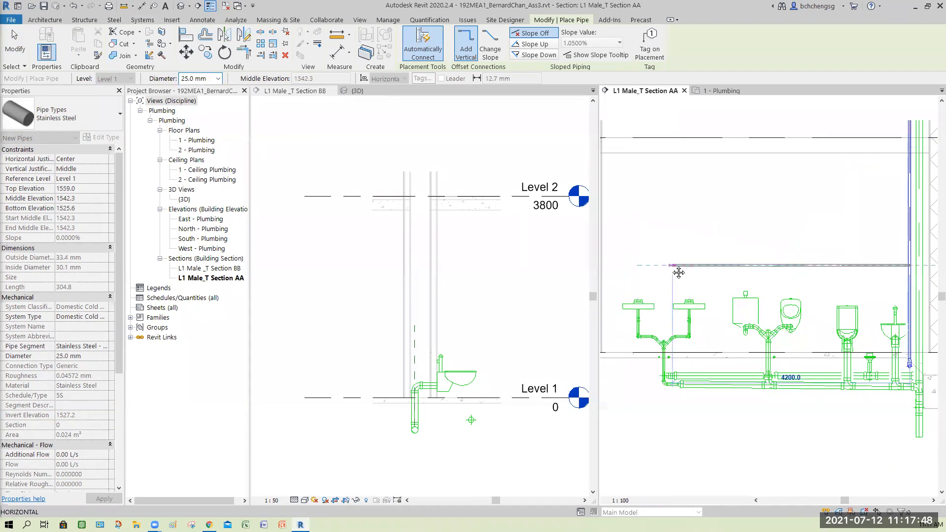
pyautogui.moveTo(678, 272); pyautogui.dragTo(740, 269, button='middle')
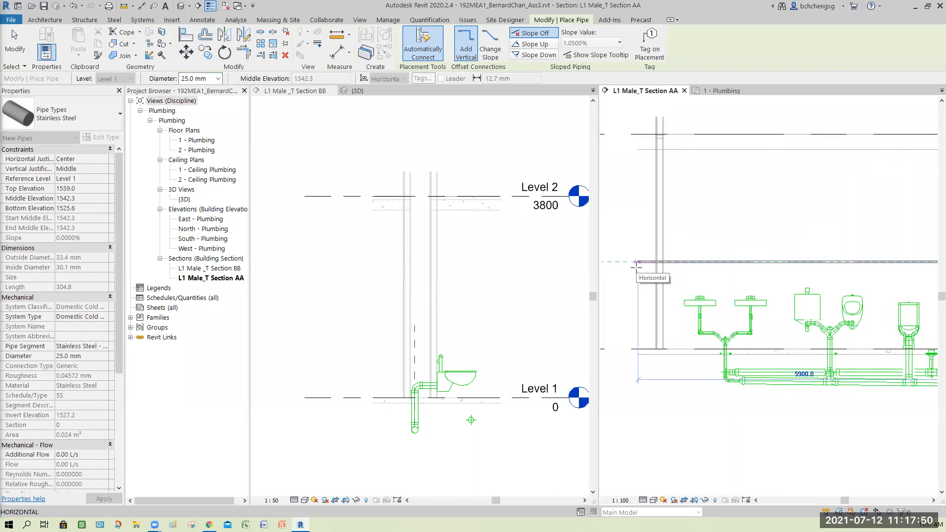
pyautogui.press('Escape')
pyautogui.press('Escape')
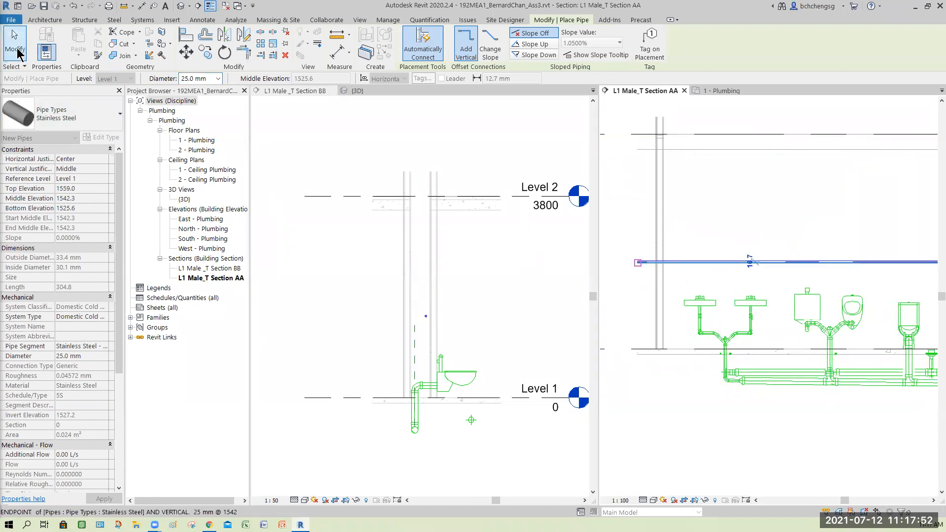
# - Nudge the horizontal cold water branch down to a middle elevation of 1422.3 mm
pyautogui.moveTo(865, 439); pyautogui.dragTo(750, 440, button='middle')
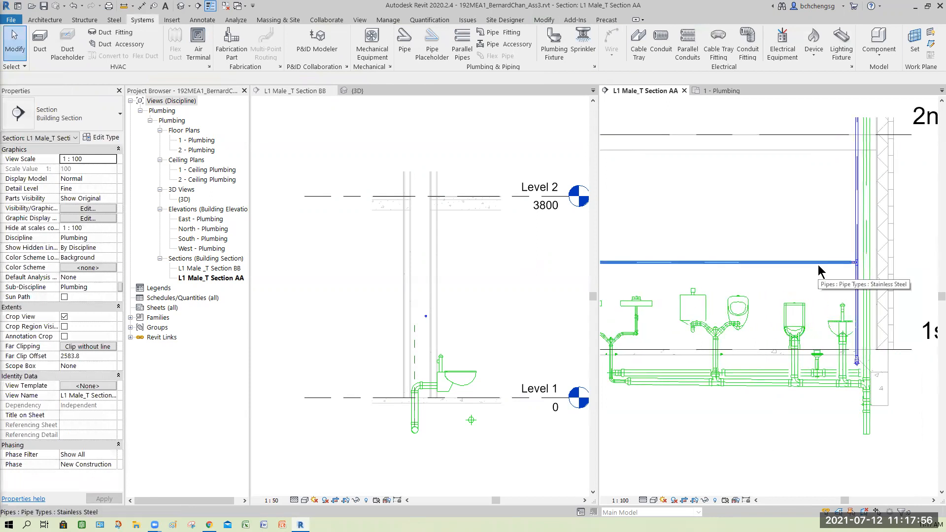
pyautogui.click(755, 424)
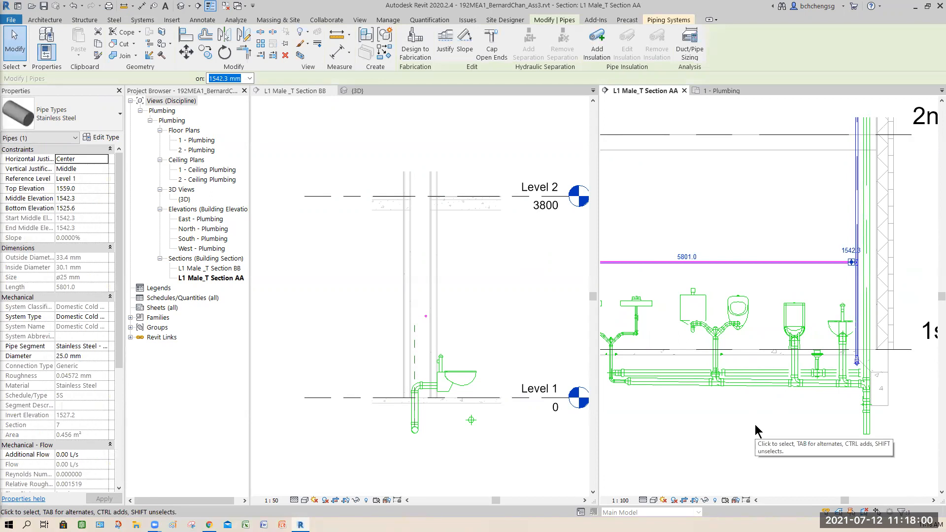
pyautogui.press('Down')
pyautogui.press('Down')
pyautogui.press('Down')
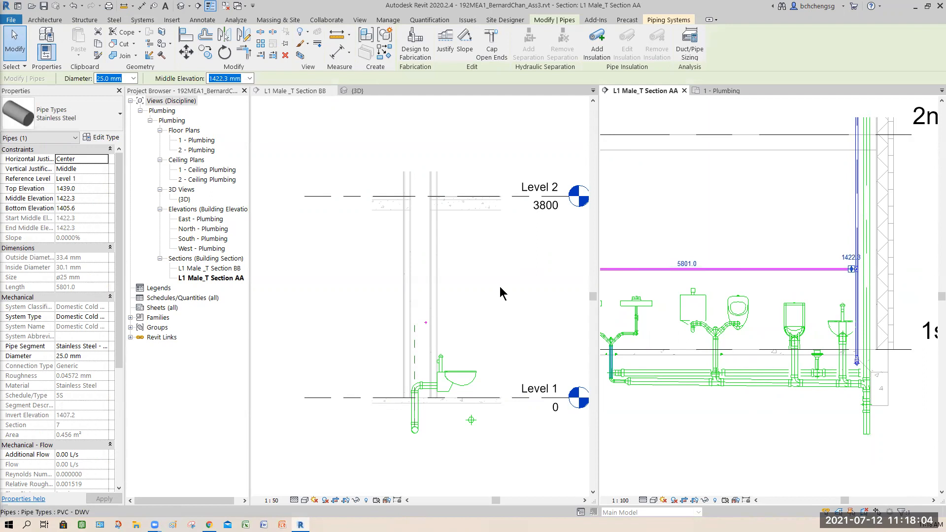
# - Examine the main, riser and branch against the drainage pipes in the 3D view, and the branch's wall position in Section BB
pyautogui.click(527, 312)
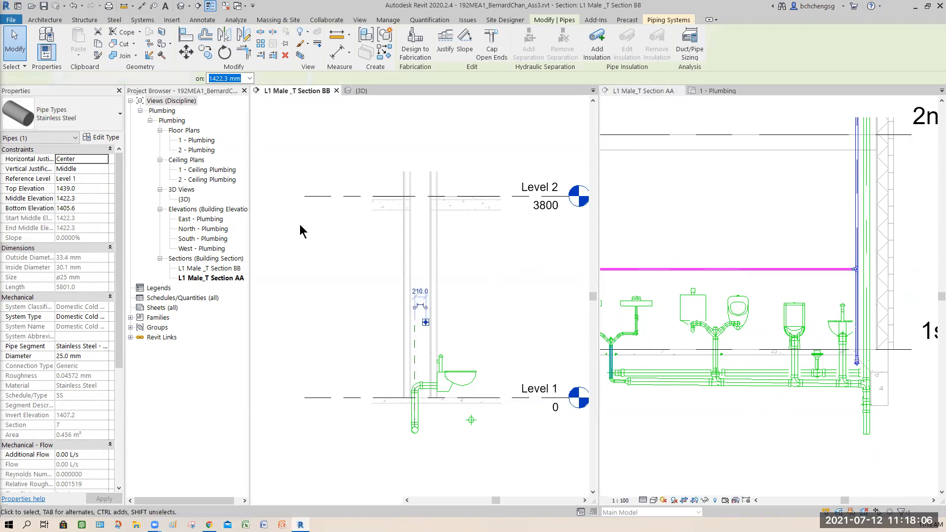
pyautogui.click(359, 93)
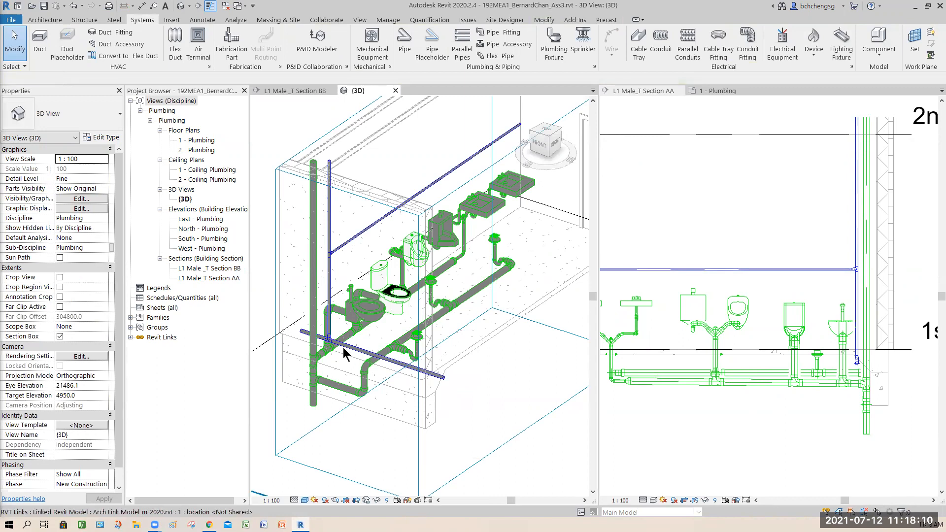
pyautogui.keyDown('shift'); pyautogui.moveTo(349, 436); pyautogui.dragTo(240, 401, button='middle'); pyautogui.keyUp('shift')
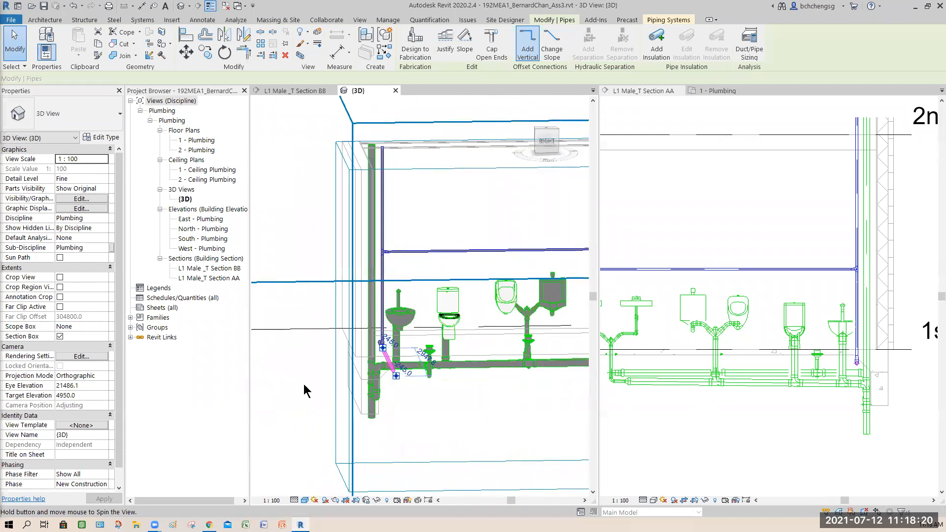
pyautogui.scroll(2, 376, 360)
pyautogui.scroll(3, 375, 359)
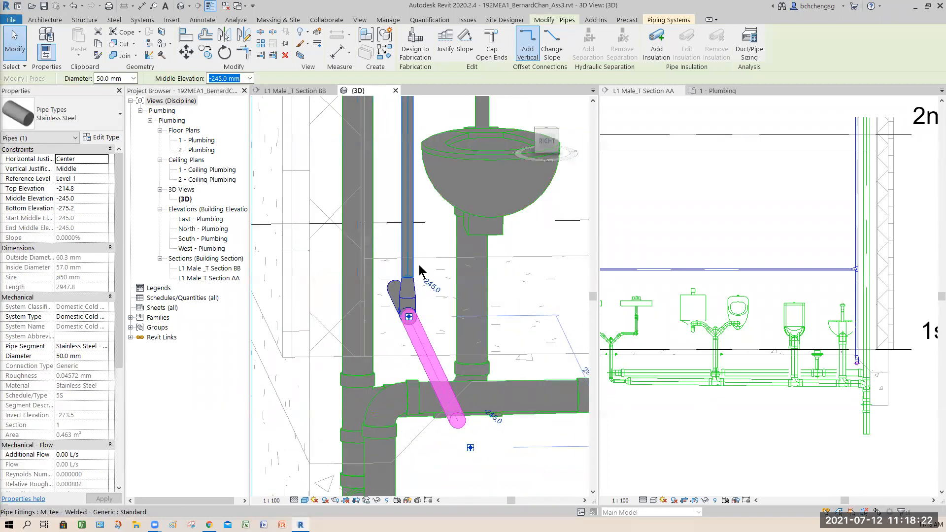
pyautogui.keyDown('shift'); pyautogui.moveTo(401, 390); pyautogui.dragTo(511, 318, button='middle'); pyautogui.keyUp('shift')
pyautogui.keyDown('shift'); pyautogui.moveTo(398, 358); pyautogui.dragTo(445, 340, button='middle'); pyautogui.keyUp('shift')
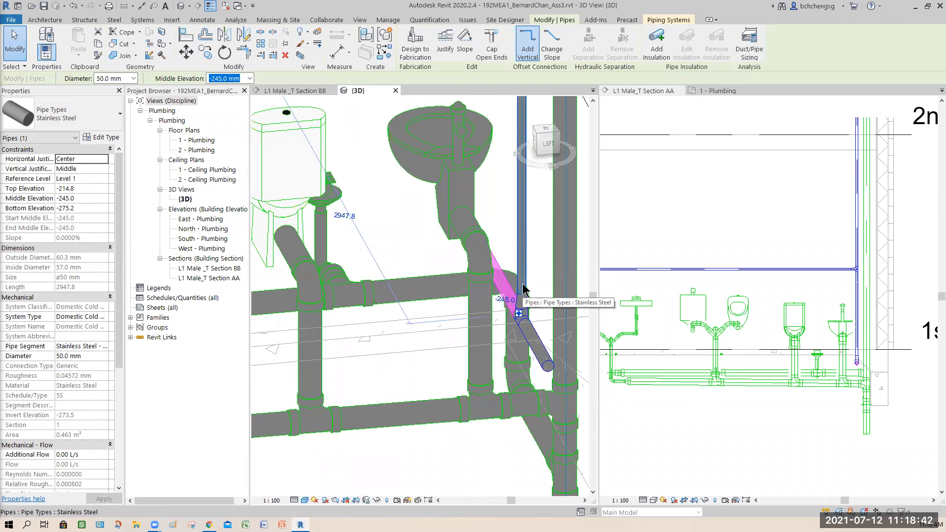
pyautogui.moveTo(515, 406); pyautogui.dragTo(437, 418, button='middle')
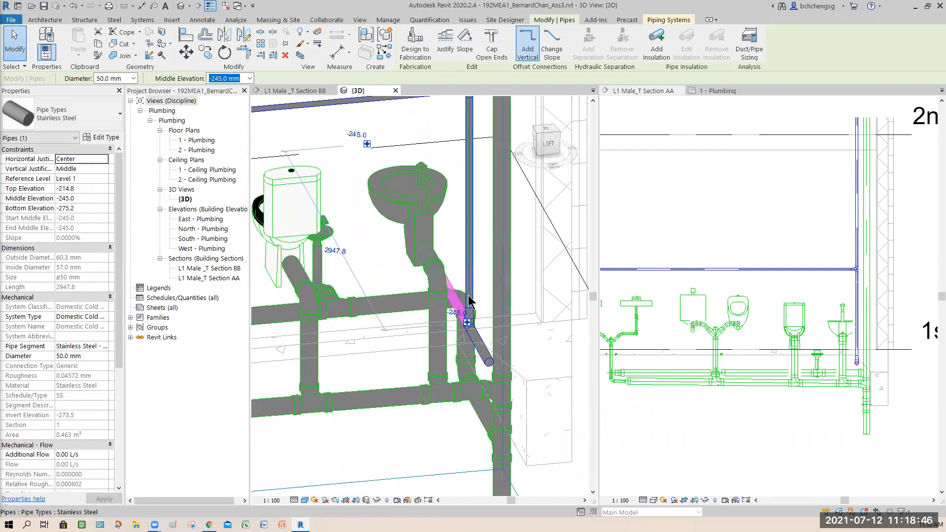
pyautogui.keyDown('shift'); pyautogui.moveTo(449, 424); pyautogui.dragTo(396, 335, button='middle'); pyautogui.keyUp('shift')
pyautogui.keyDown('shift'); pyautogui.moveTo(452, 353); pyautogui.dragTo(493, 427, button='middle'); pyautogui.keyUp('shift')
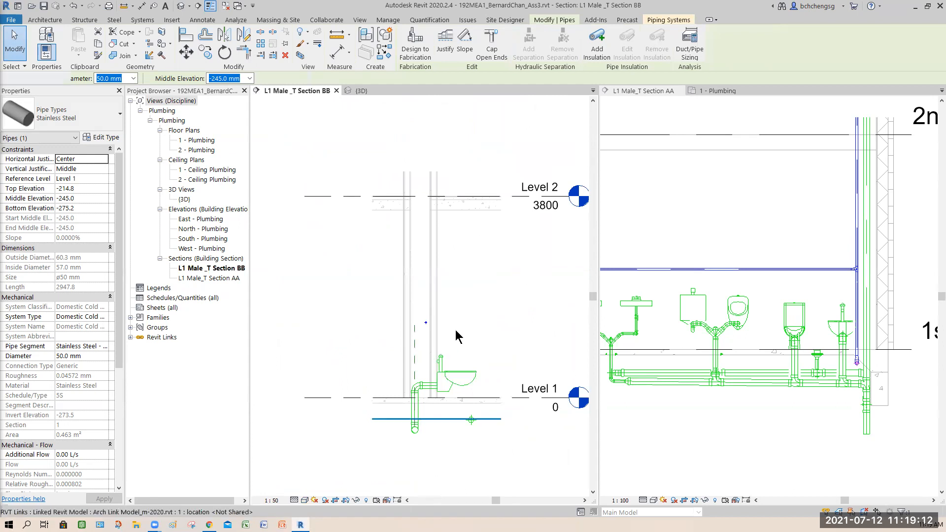
pyautogui.click(422, 339)
pyautogui.scroll(2, 421, 340)
pyautogui.press('Escape')
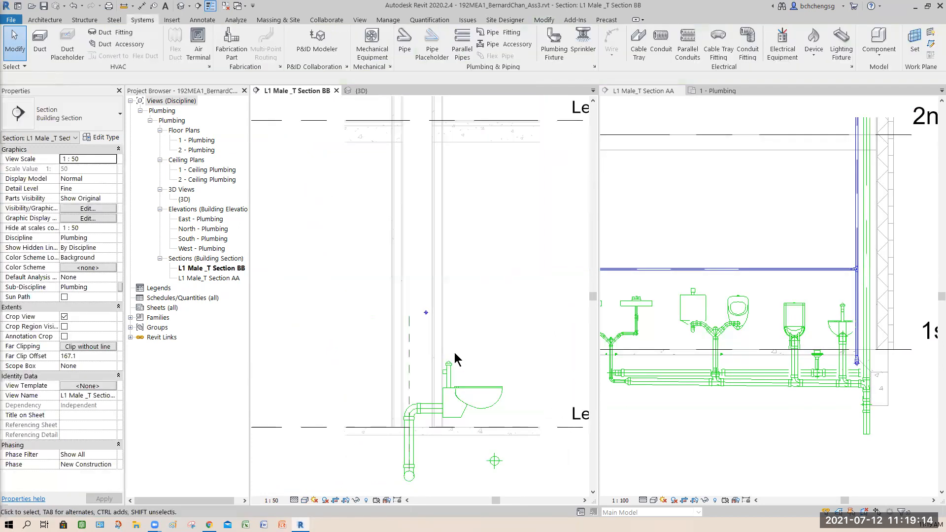
pyautogui.scroll(2, 444, 377)
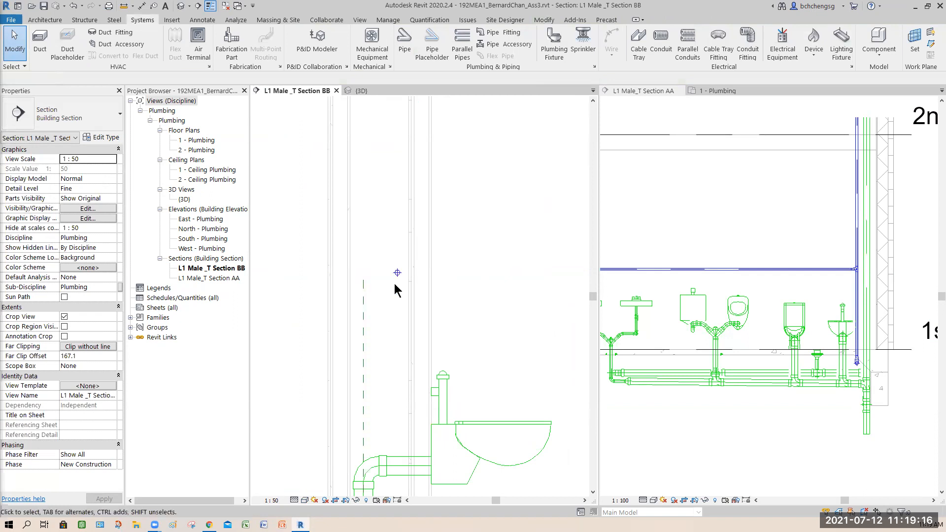
# - Try a 25.0 mm Stainless Steel pipe in Section AA from the flush-valve water closet's cold water inlet directly up to the branch, and undo it
pyautogui.click(843, 307)
pyautogui.scroll(4, 843, 315)
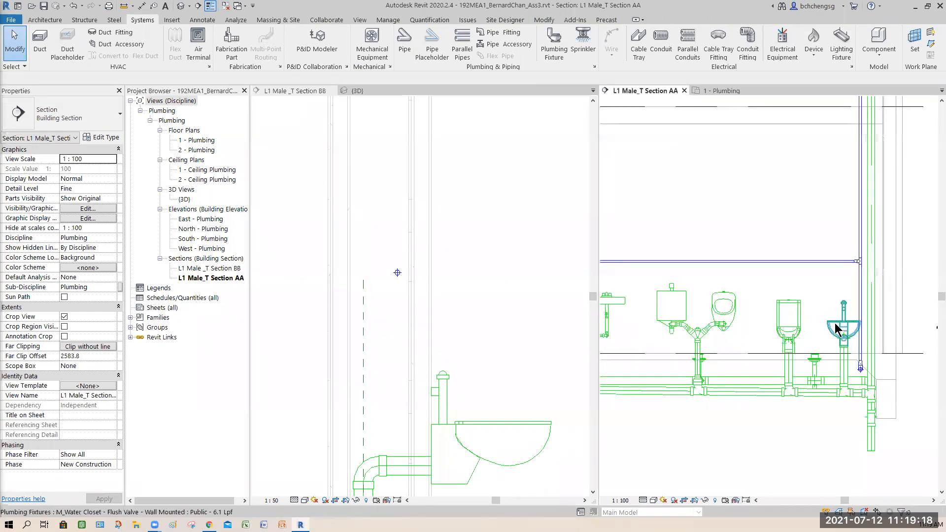
pyautogui.scroll(2, 751, 312)
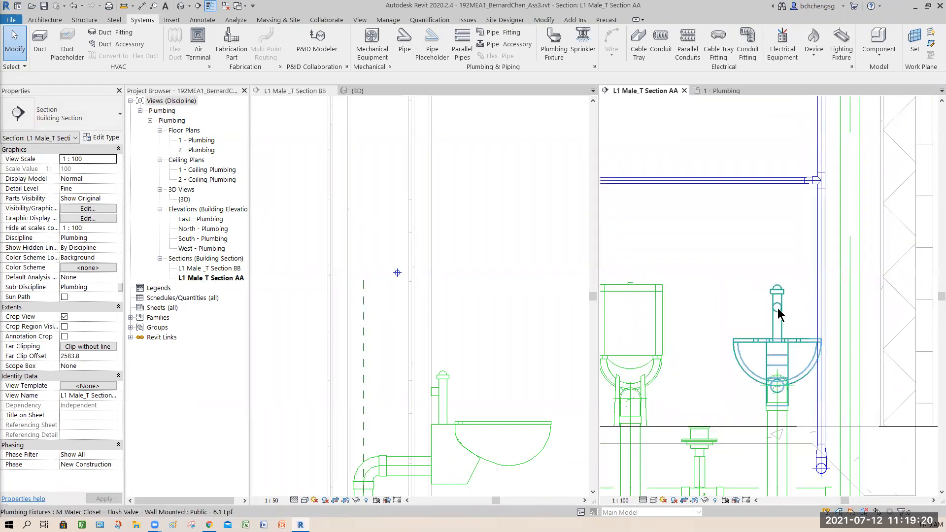
pyautogui.click(736, 323)
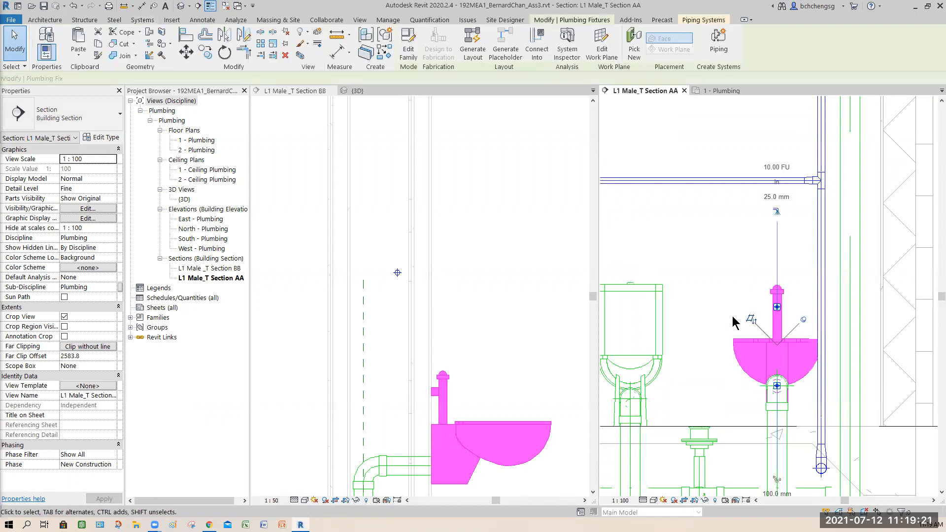
pyautogui.rightClick(777, 311)
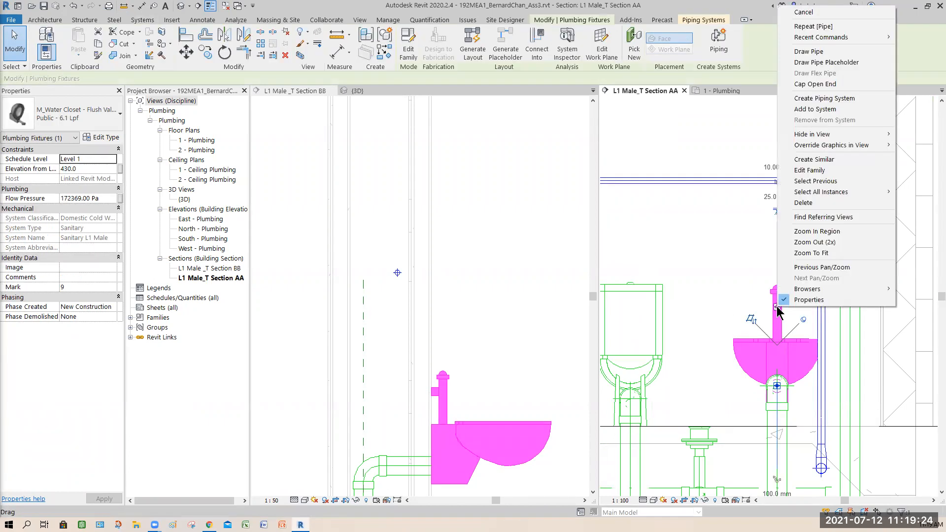
pyautogui.click(820, 61)
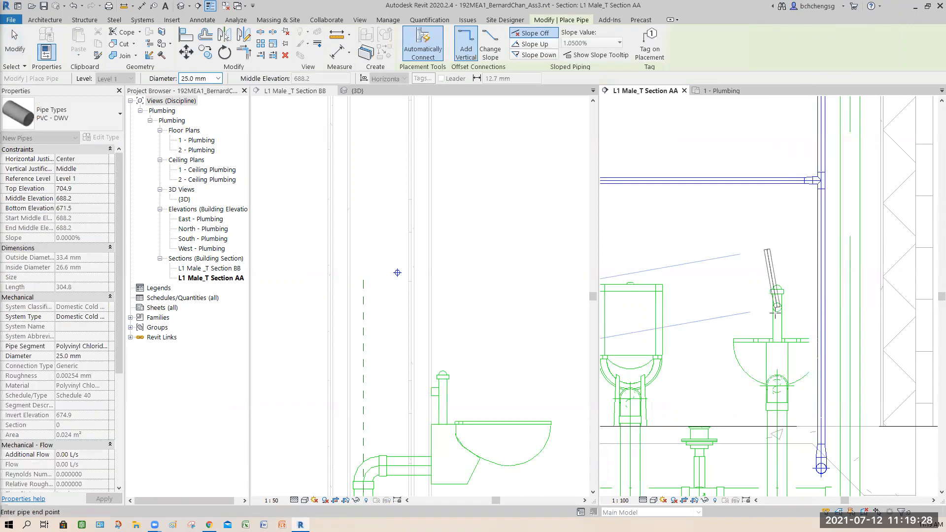
pyautogui.click(83, 115)
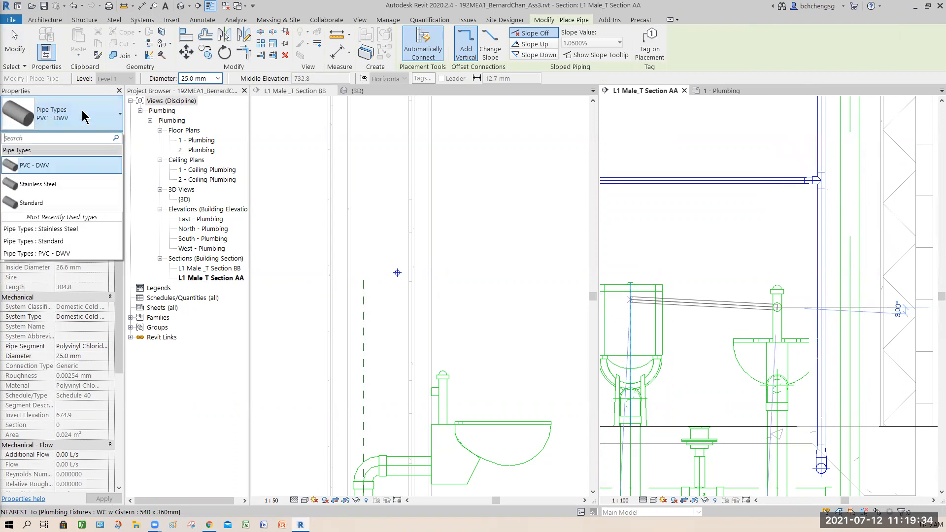
pyautogui.click(53, 185)
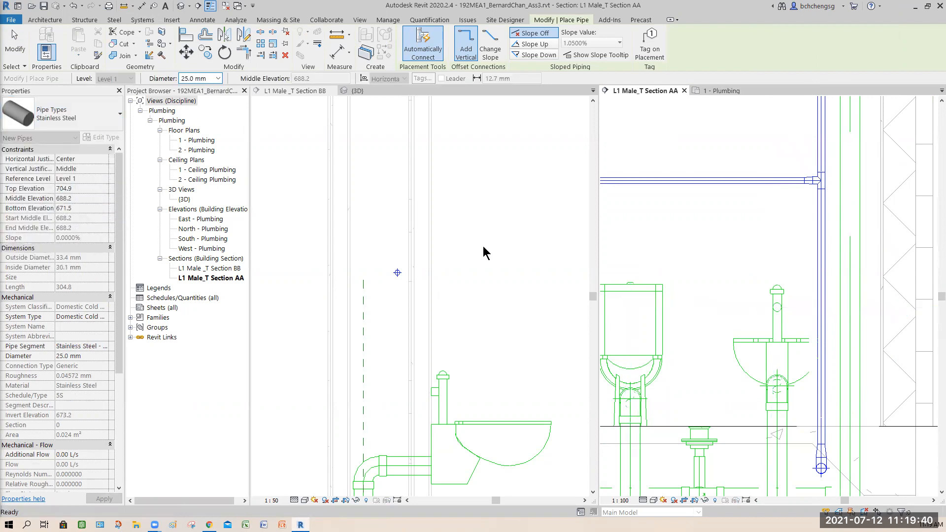
pyautogui.click(777, 307)
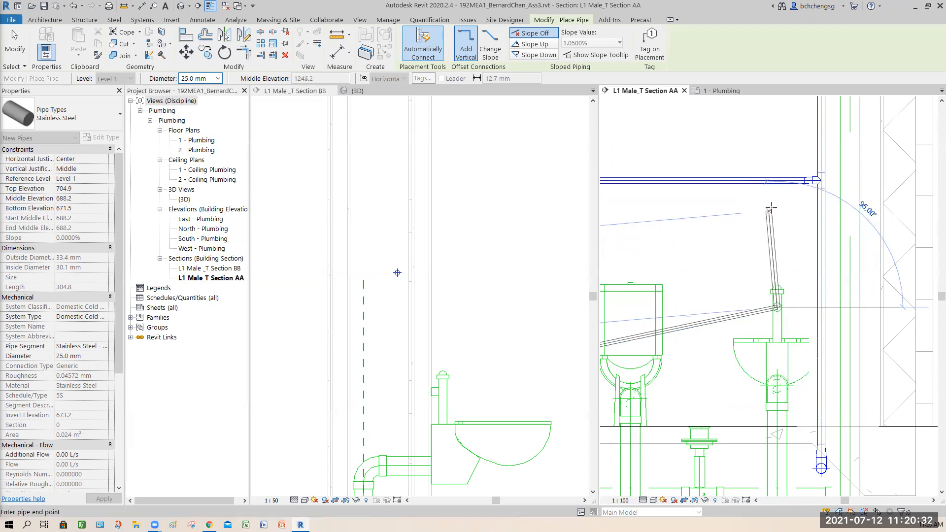
pyautogui.scroll(3, 777, 182)
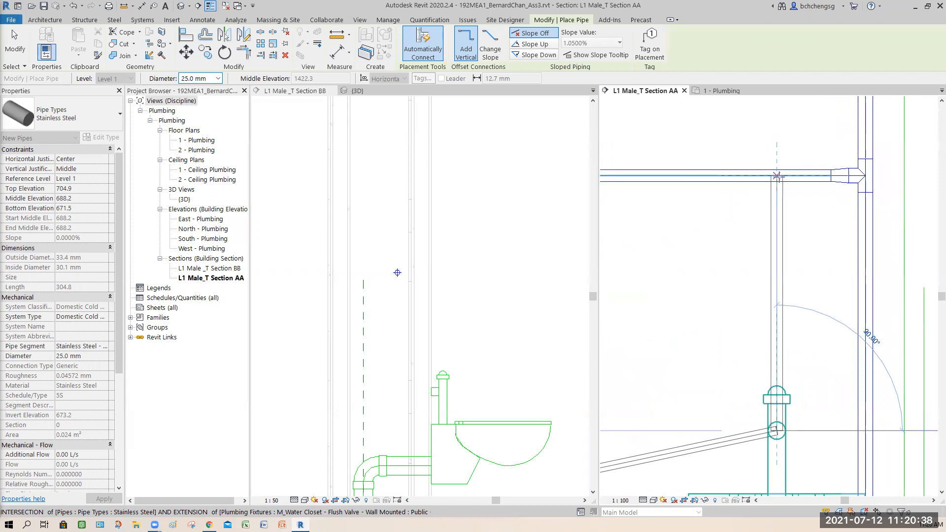
pyautogui.click(777, 176)
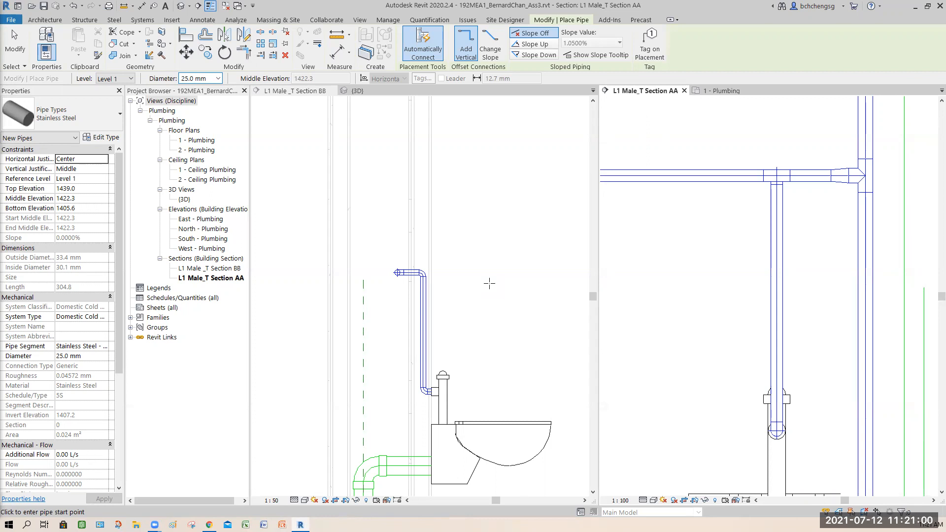
pyautogui.press('Escape')
pyautogui.press('Escape')
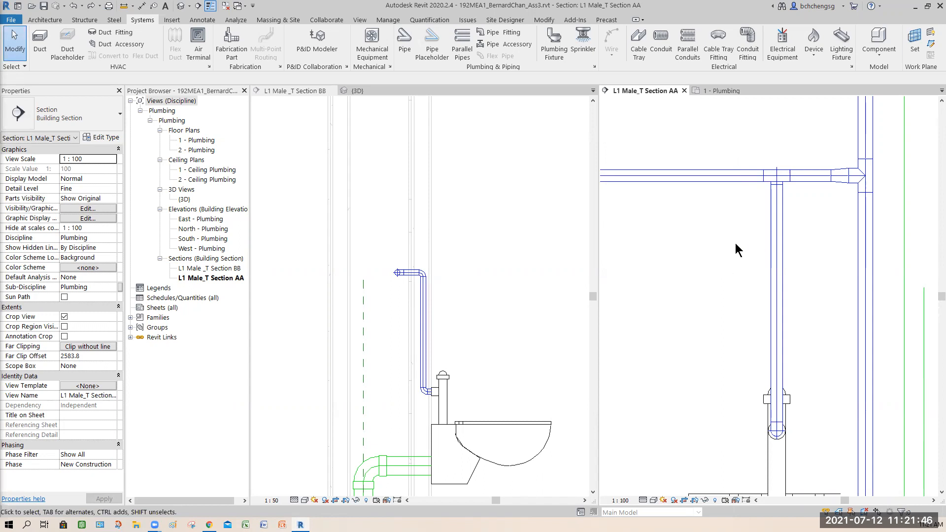
pyautogui.hotkey('ctrl', 'z')
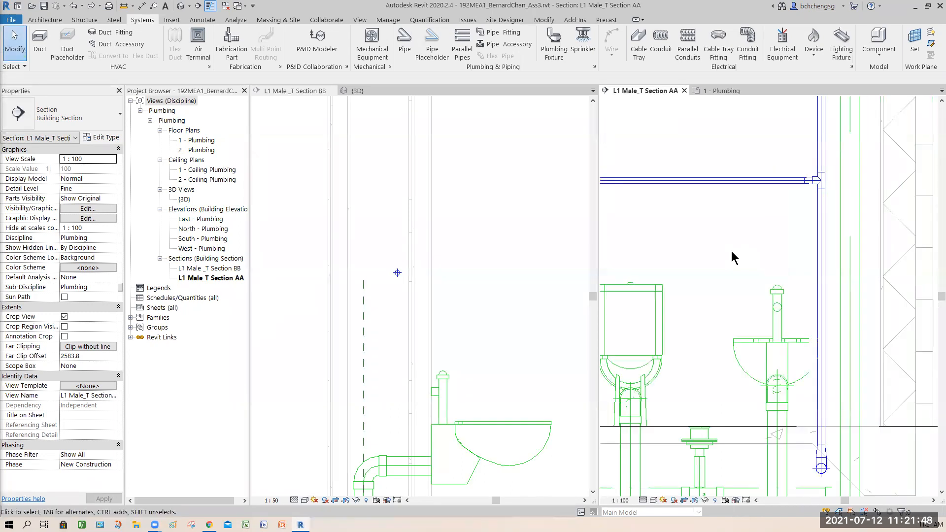
# - In Section BB, draw a 25.0 mm Stainless Steel pipe horizontally from the flush-valve water closet's inlet into the wall, ending directly below the branch
pyautogui.click(456, 383)
pyautogui.scroll(3, 455, 380)
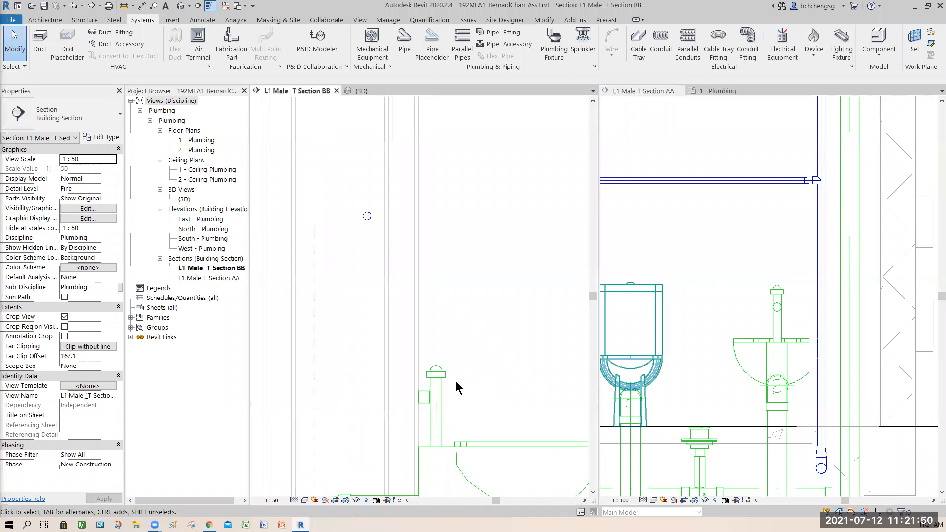
pyautogui.moveTo(488, 353); pyautogui.dragTo(462, 357, button='middle')
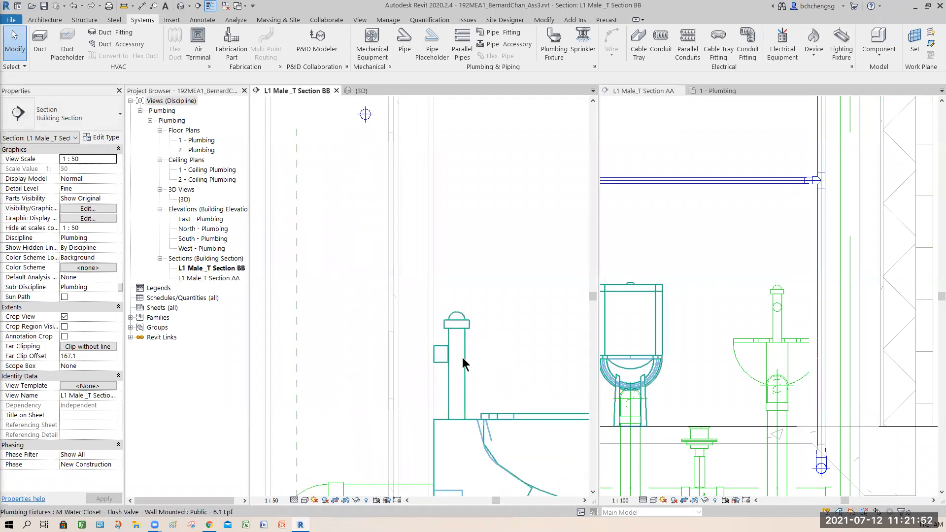
pyautogui.click(493, 361)
pyautogui.rightClick(433, 366)
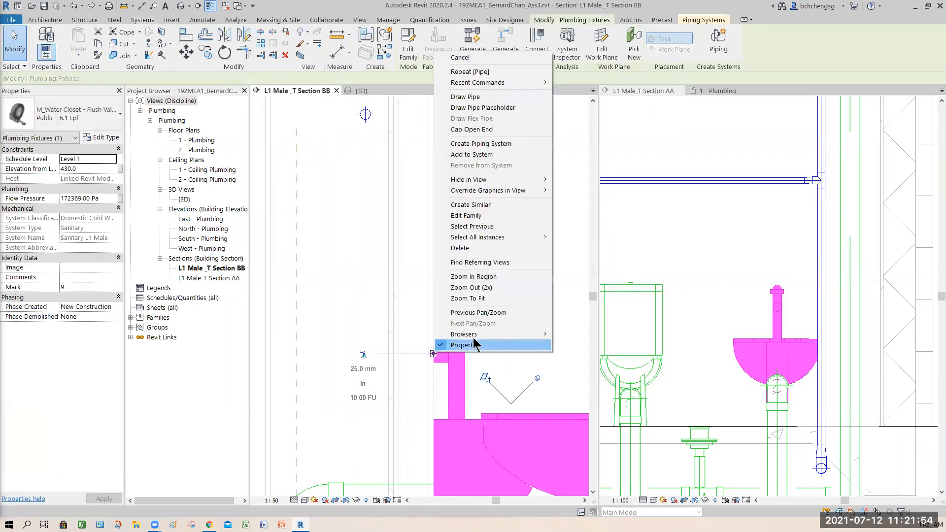
pyautogui.click(473, 98)
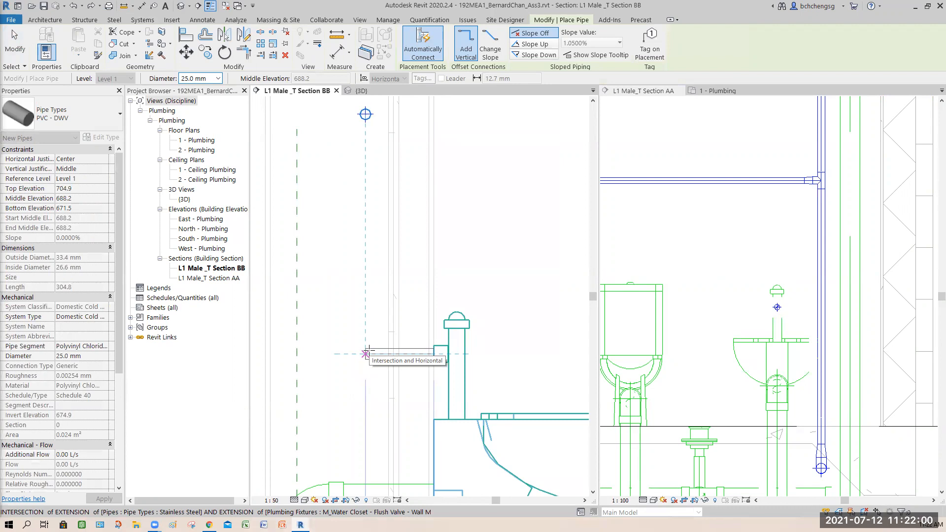
pyautogui.click(440, 354)
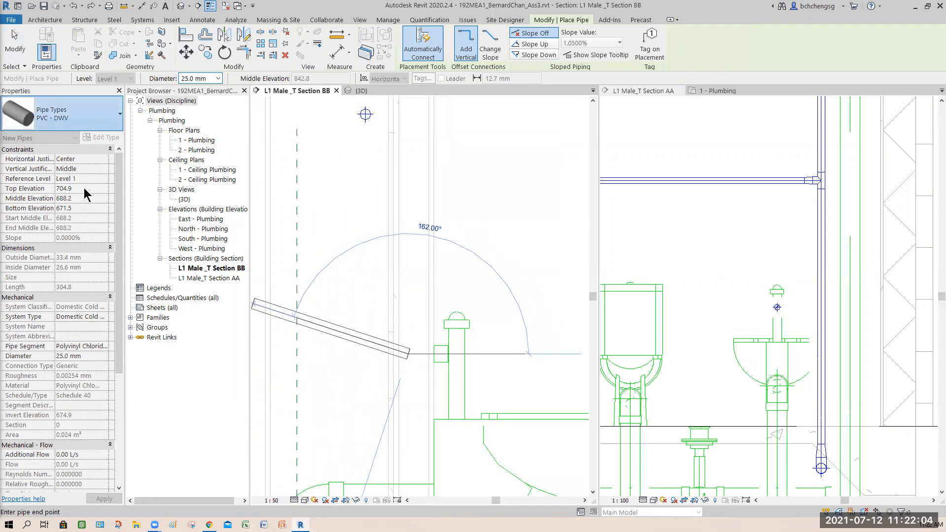
pyautogui.click(57, 146)
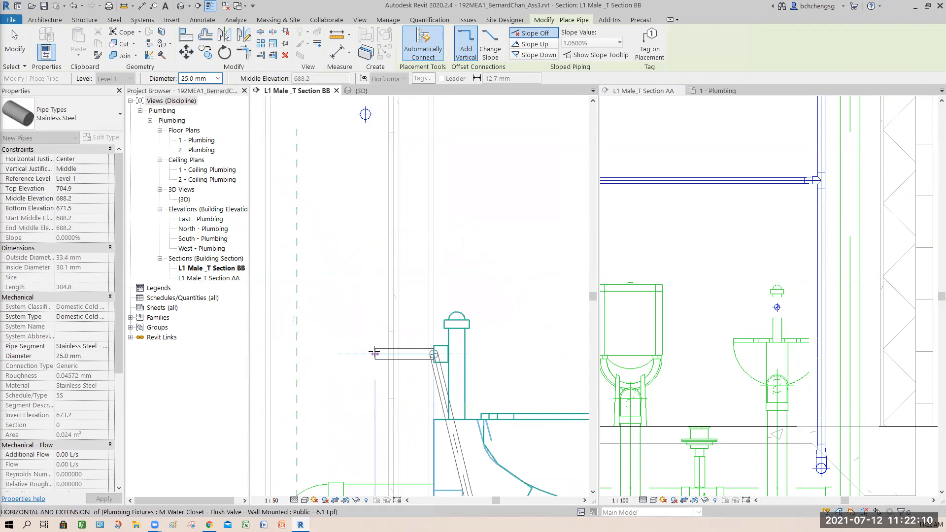
pyautogui.click(365, 354)
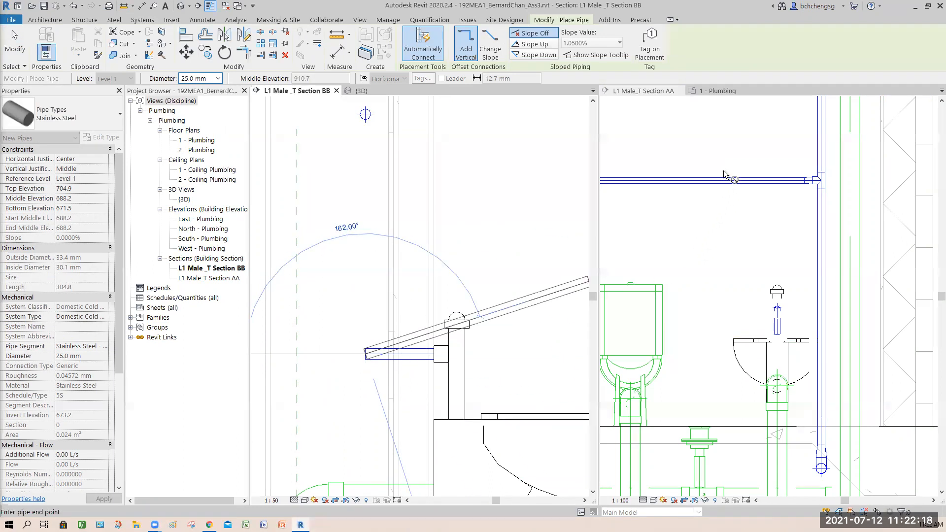
# - In Section AA, draw a vertical 25.0 mm Stainless Steel pipe from the inlet pipe's end up to the horizontal branch at middle elevation 1422.3 mm
pyautogui.click(668, 90)
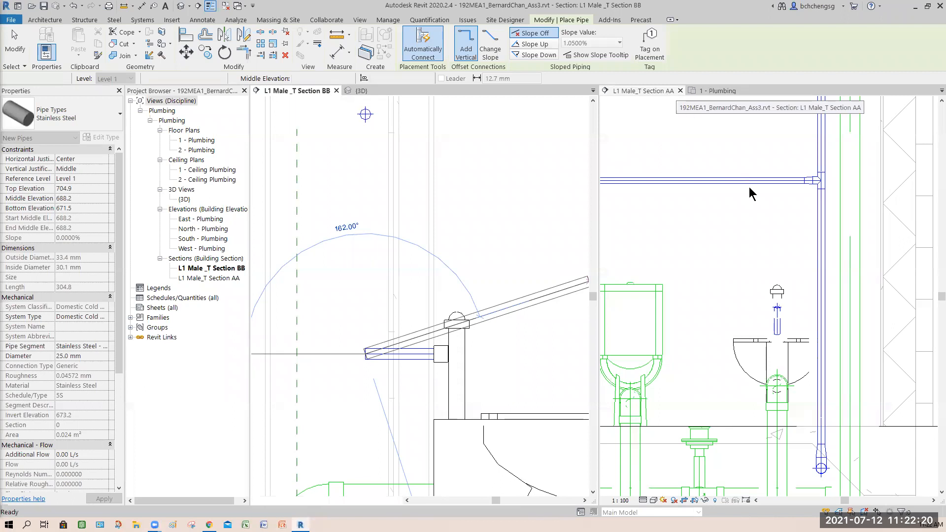
pyautogui.scroll(4, 788, 323)
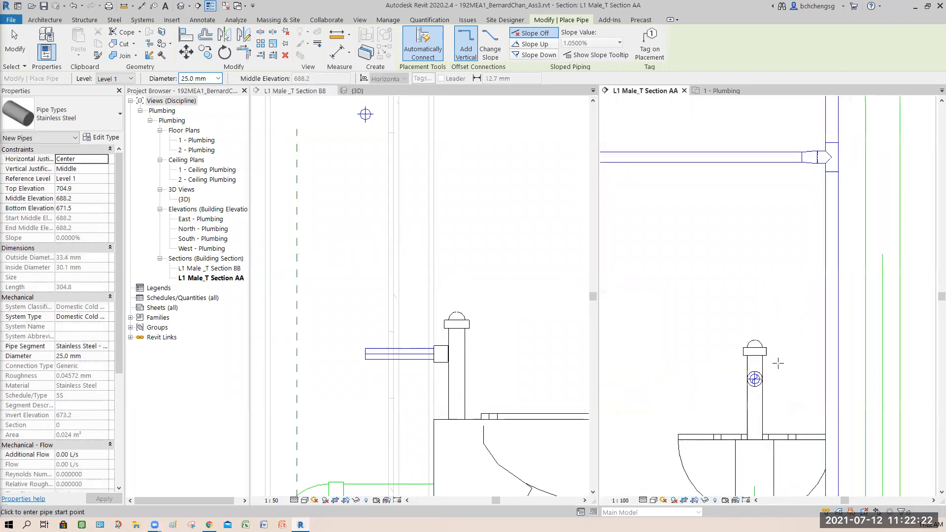
pyautogui.click(747, 390)
pyautogui.scroll(-2, 735, 256)
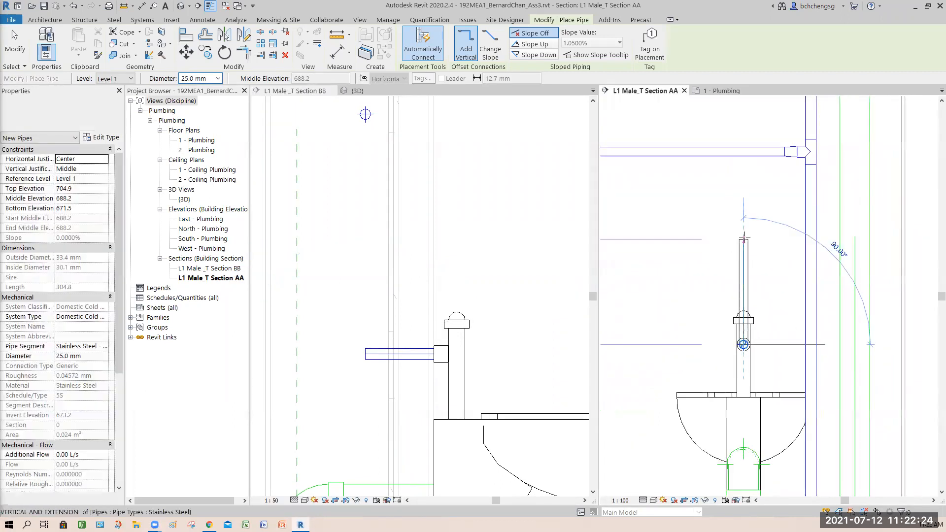
pyautogui.moveTo(743, 234); pyautogui.dragTo(744, 355, button='middle')
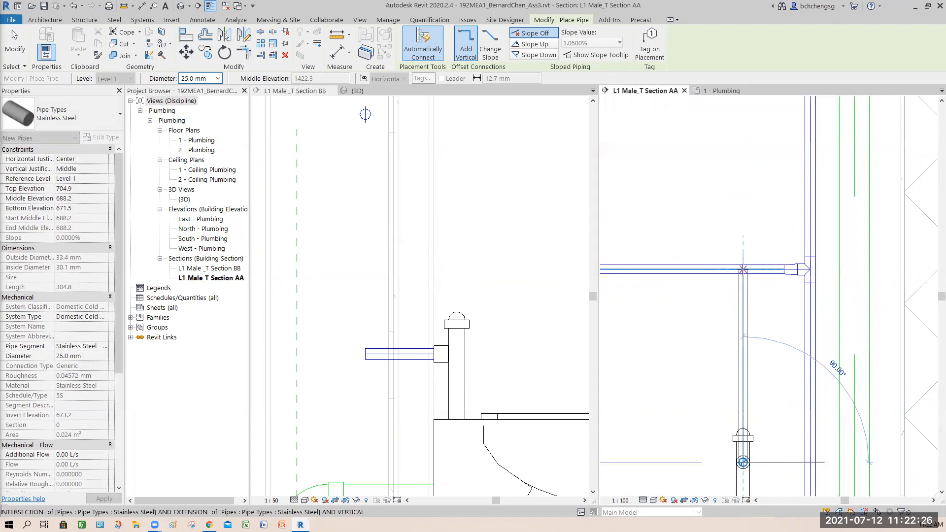
pyautogui.click(713, 379)
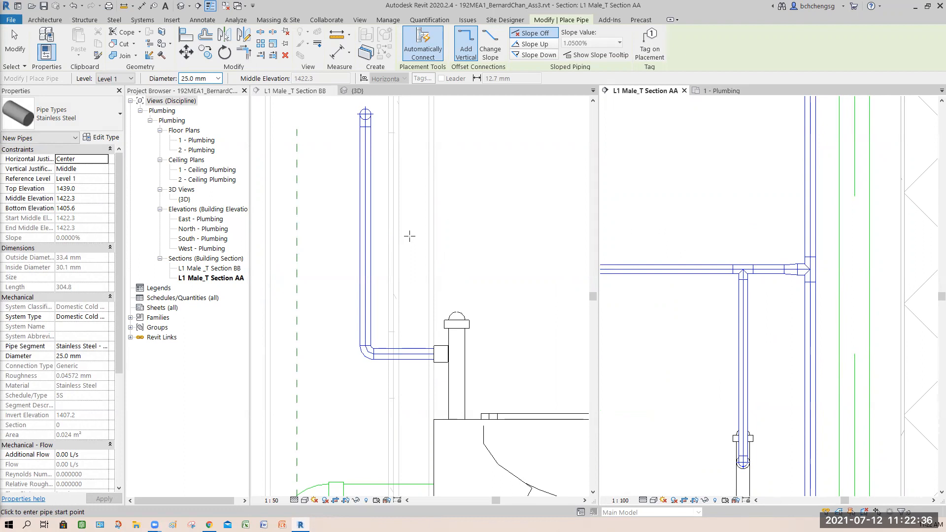
pyautogui.scroll(-1, 670, 334)
pyautogui.scroll(-6, 670, 334)
pyautogui.moveTo(644, 353); pyautogui.dragTo(783, 332, button='middle')
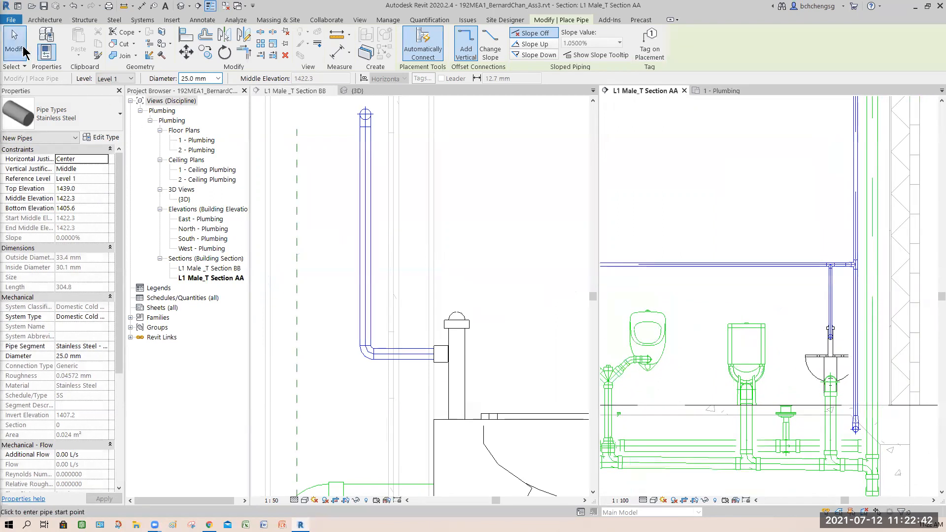
pyautogui.click(23, 51)
# - Examine the cistern water closet's inlet in Section AA, and the flush-valve supply pipe's position in the 1 - Plumbing floor plan
pyautogui.click(733, 349)
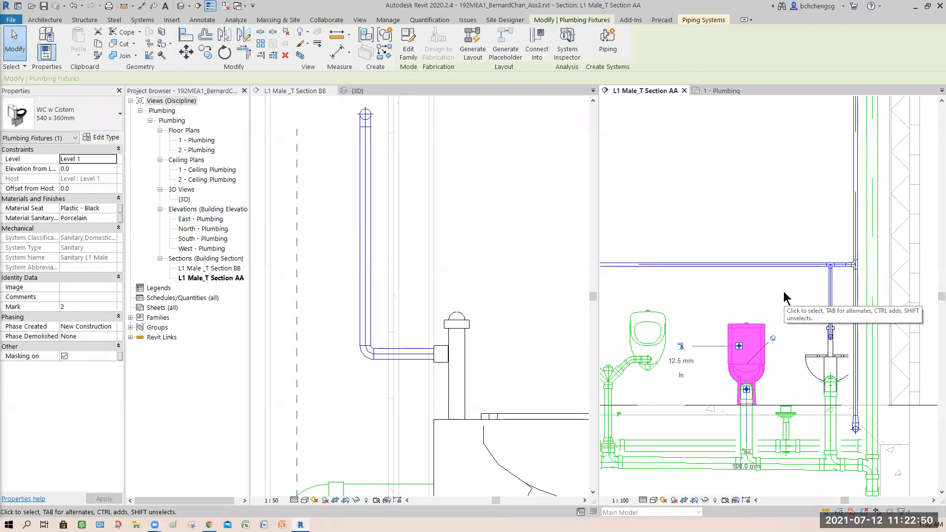
pyautogui.click(785, 382)
pyautogui.scroll(-4, 786, 374)
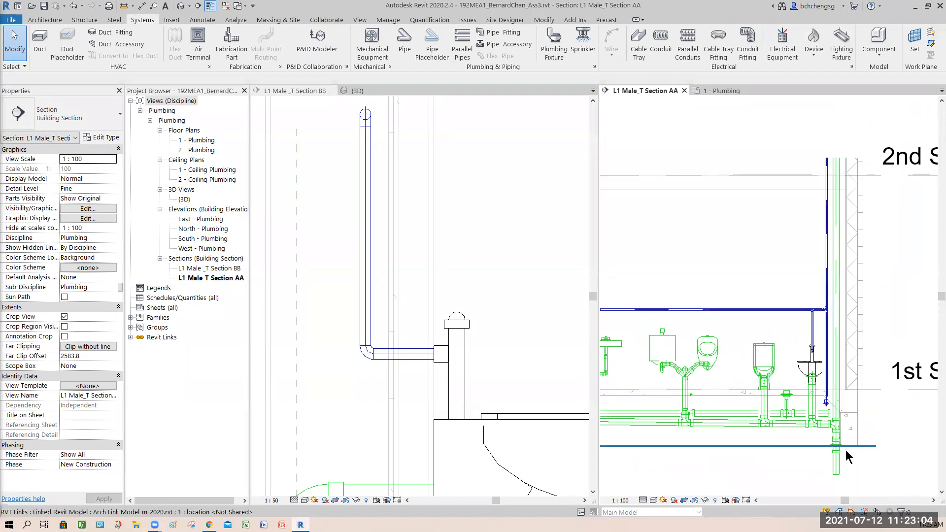
pyautogui.click(721, 91)
pyautogui.scroll(-3, 820, 300)
pyautogui.moveTo(824, 314); pyautogui.dragTo(754, 401, button='middle')
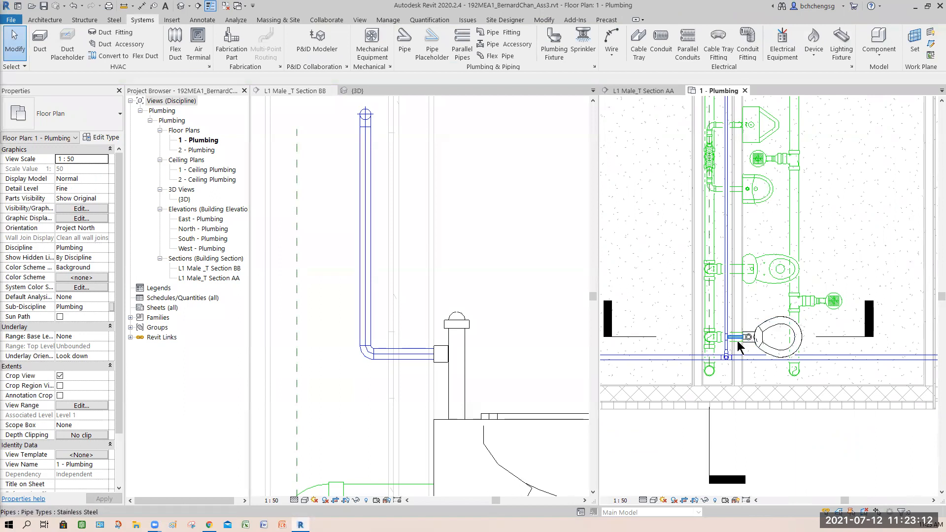
pyautogui.scroll(3, 737, 341)
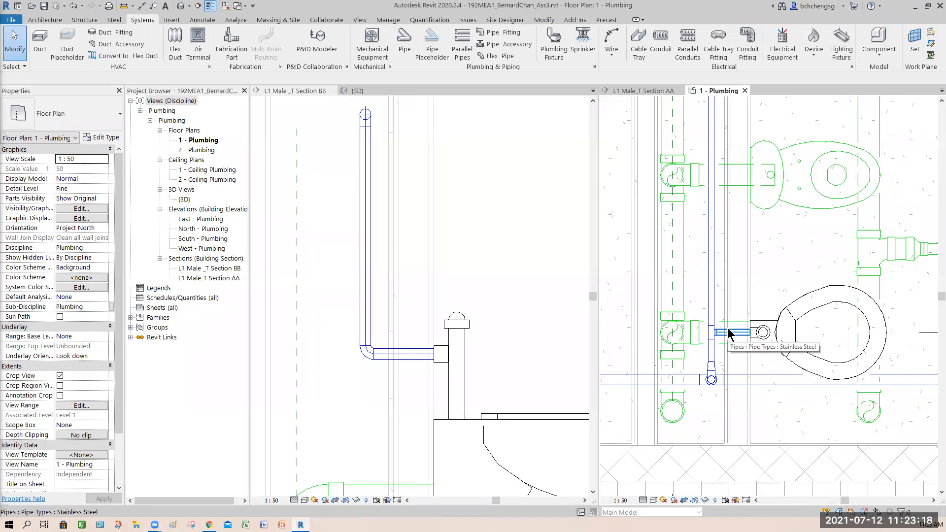
pyautogui.moveTo(778, 189); pyautogui.dragTo(754, 283, button='middle')
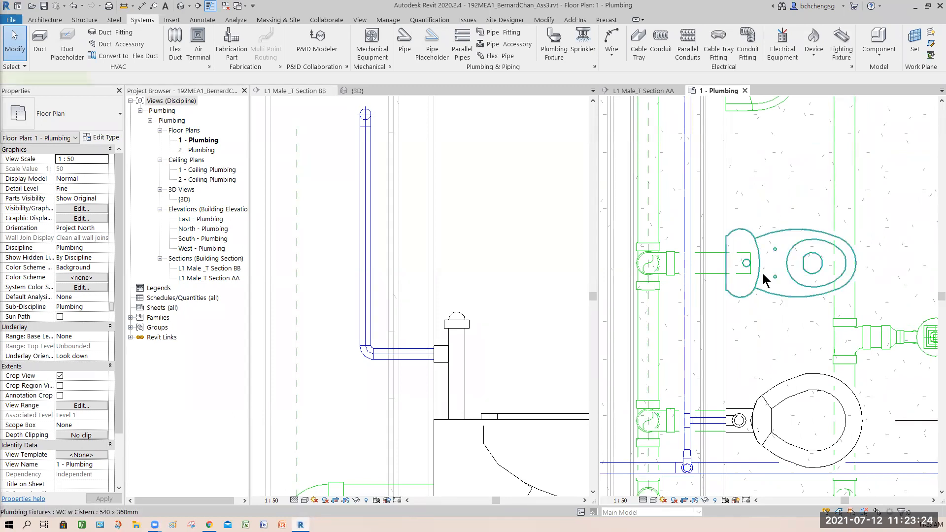
# - Inspect the cistern water closet's cold water connector and its offset from the drain connector in the 1 - Plumbing floor plan
pyautogui.click(763, 275)
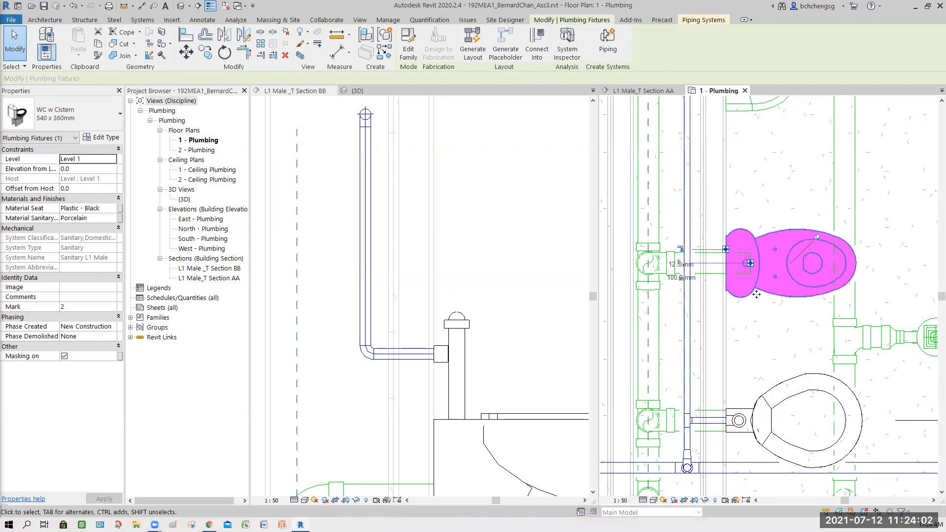
pyautogui.scroll(3, 722, 270)
pyautogui.moveTo(777, 381); pyautogui.dragTo(801, 403, button='middle')
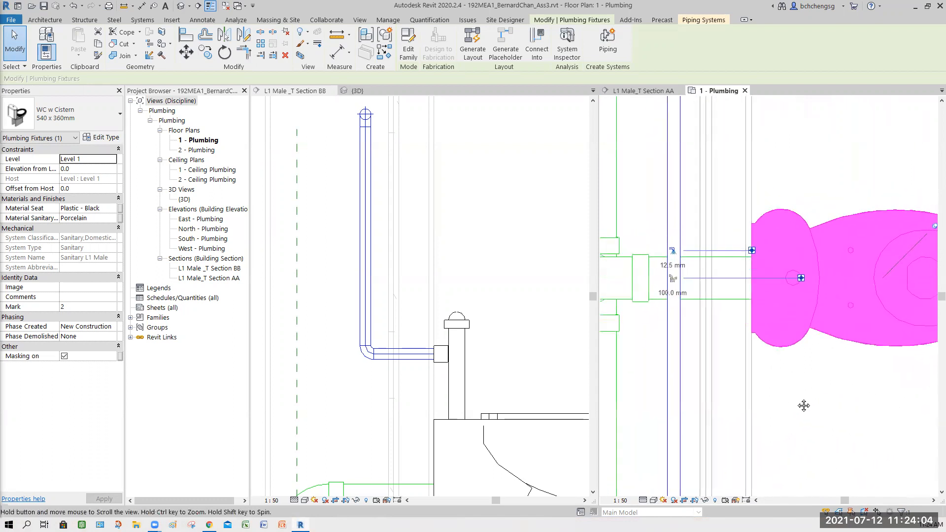
pyautogui.scroll(-4, 815, 415)
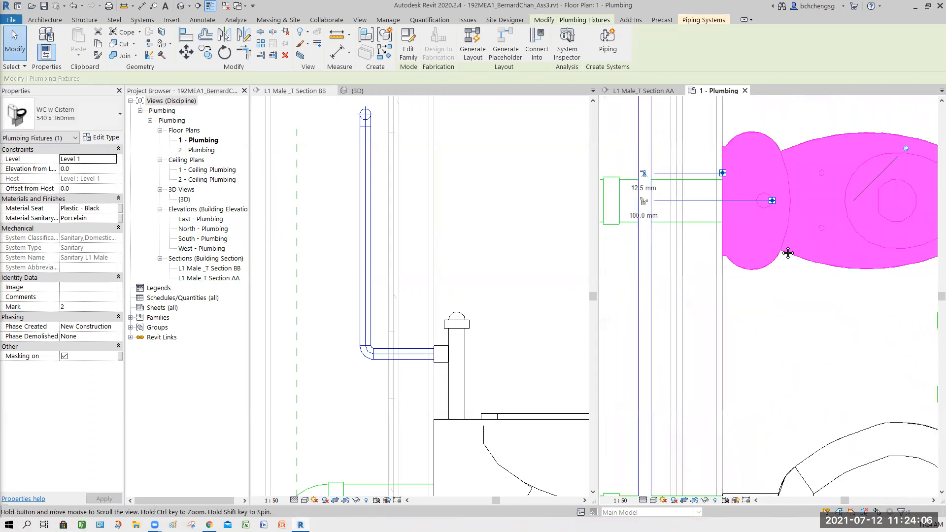
pyautogui.moveTo(819, 422); pyautogui.dragTo(808, 468, button='middle')
pyautogui.click(777, 328)
pyautogui.scroll(4, 774, 311)
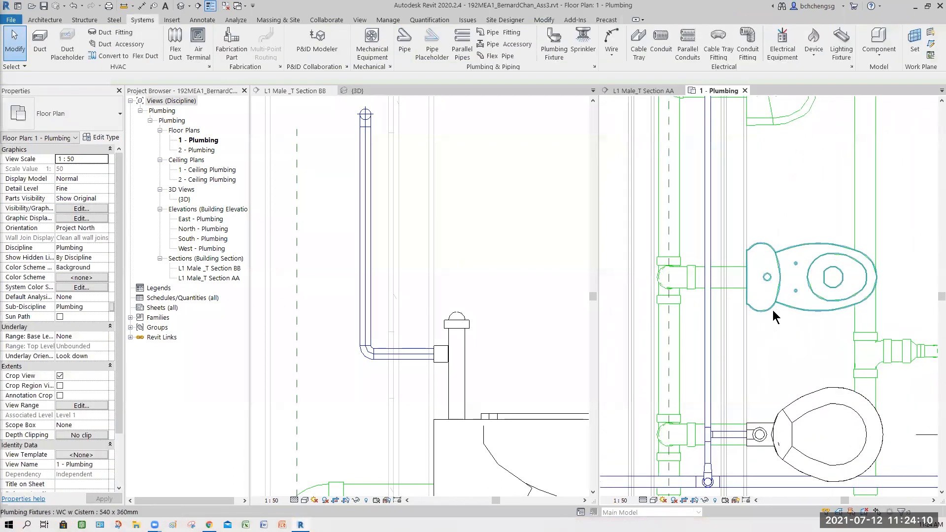
pyautogui.scroll(2, 774, 246)
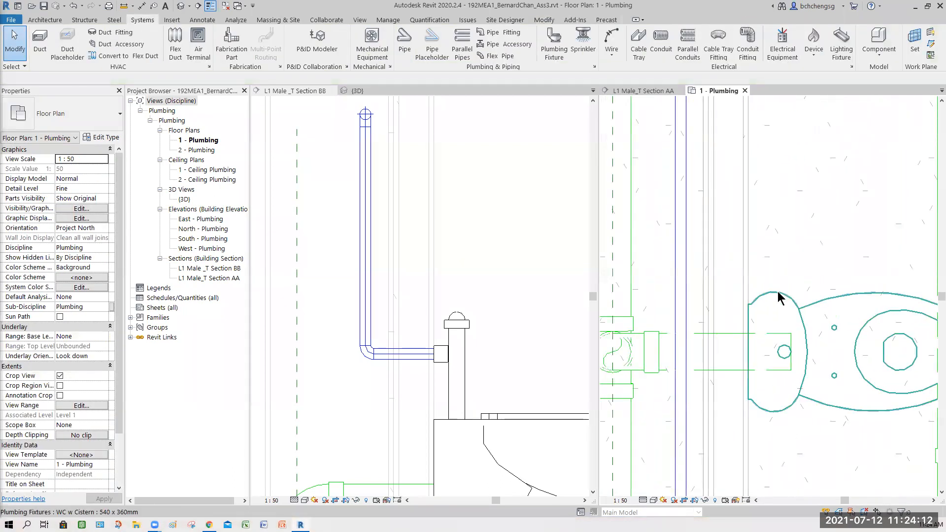
# - Try to draw a 15.0 mm PVC - DWV pipe from the cistern water closet's cold water connector to the branch, and undo it
pyautogui.click(782, 298)
pyautogui.rightClick(792, 217)
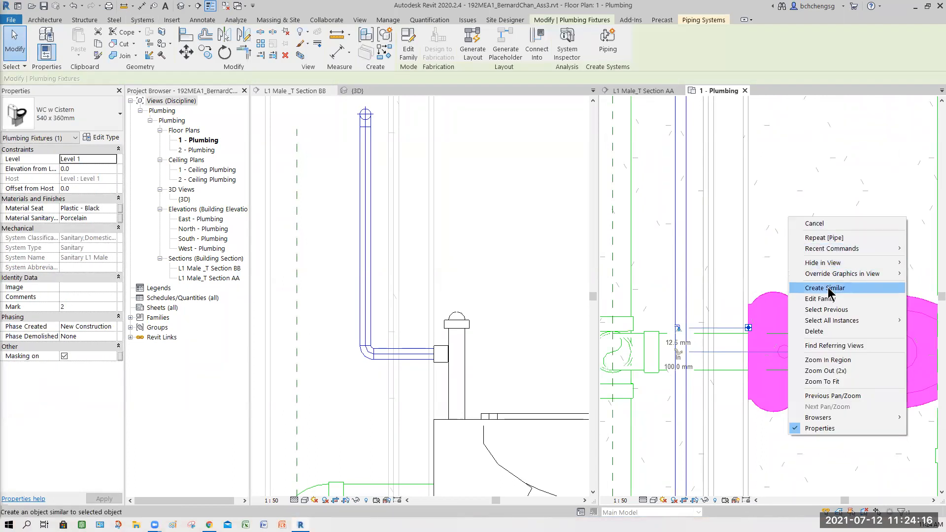
pyautogui.rightClick(745, 327)
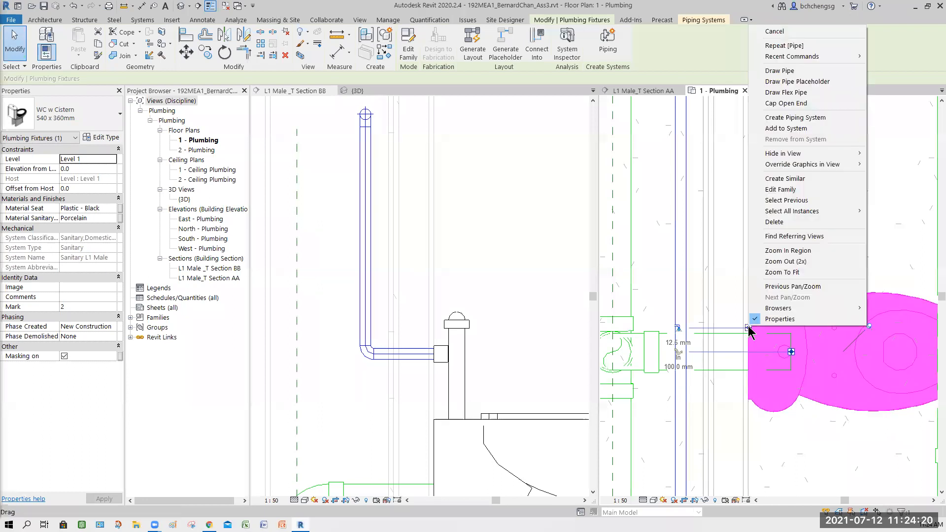
pyautogui.click(792, 74)
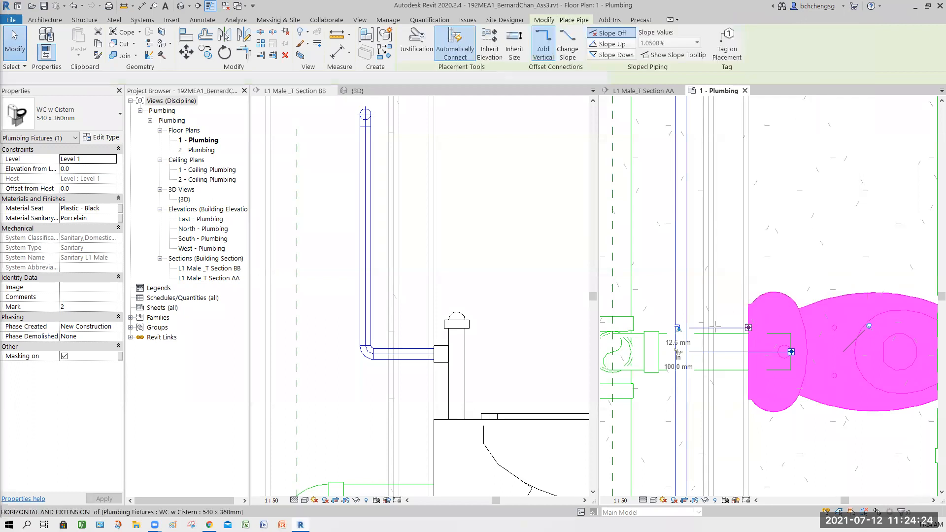
pyautogui.click(680, 329)
pyautogui.click(765, 311)
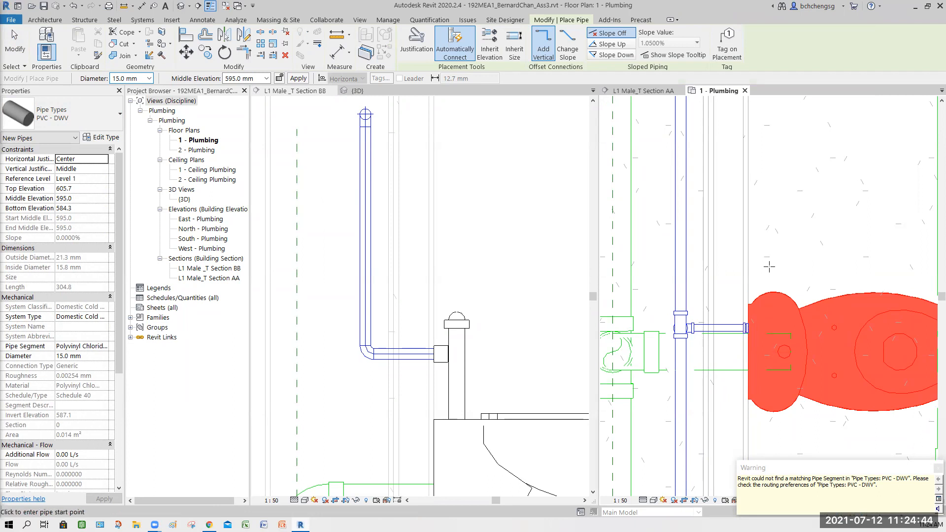
pyautogui.press('Escape')
pyautogui.press('Escape')
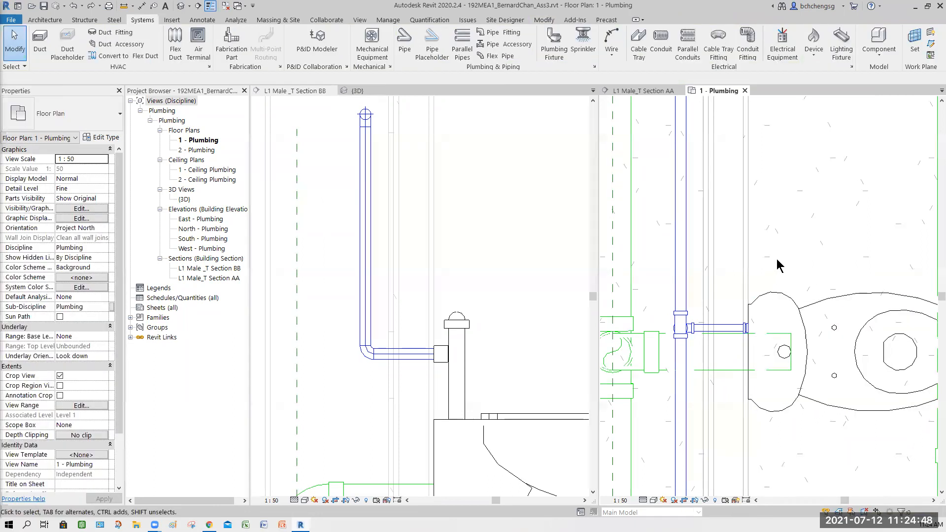
pyautogui.hotkey('ctrl', 'z')
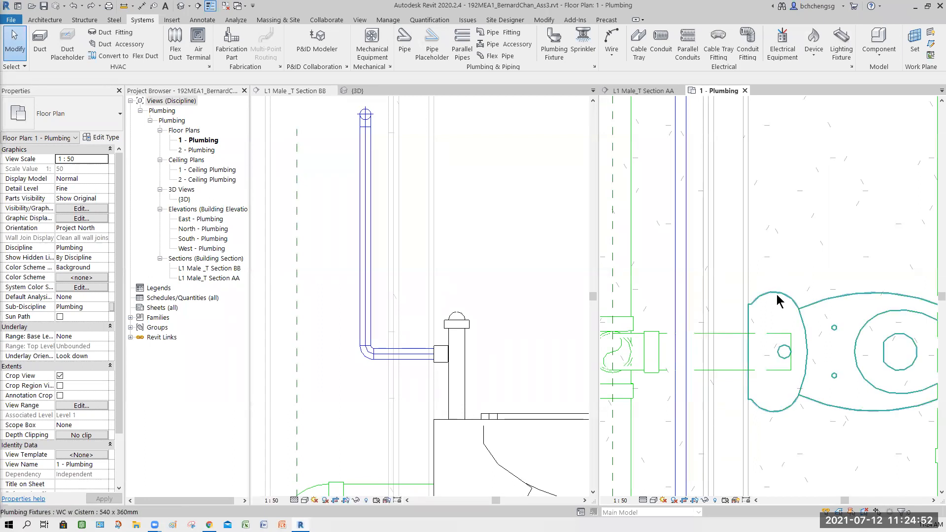
pyautogui.click(756, 337)
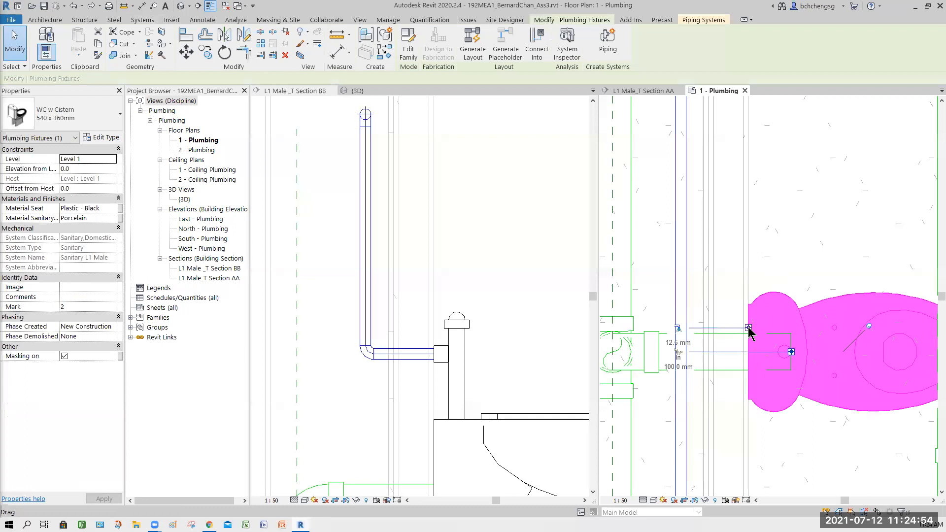
pyautogui.rightClick(749, 330)
pyautogui.press('Escape')
pyautogui.click(63, 116)
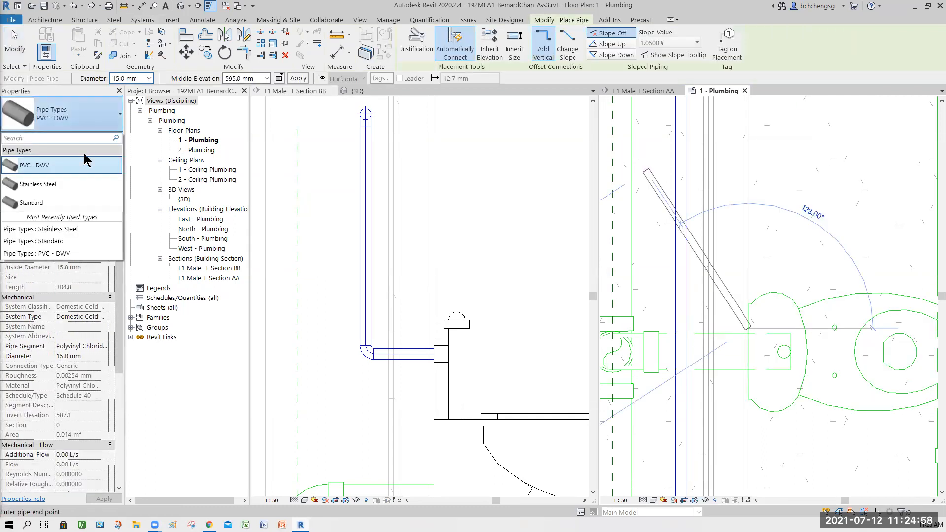
pyautogui.click(60, 185)
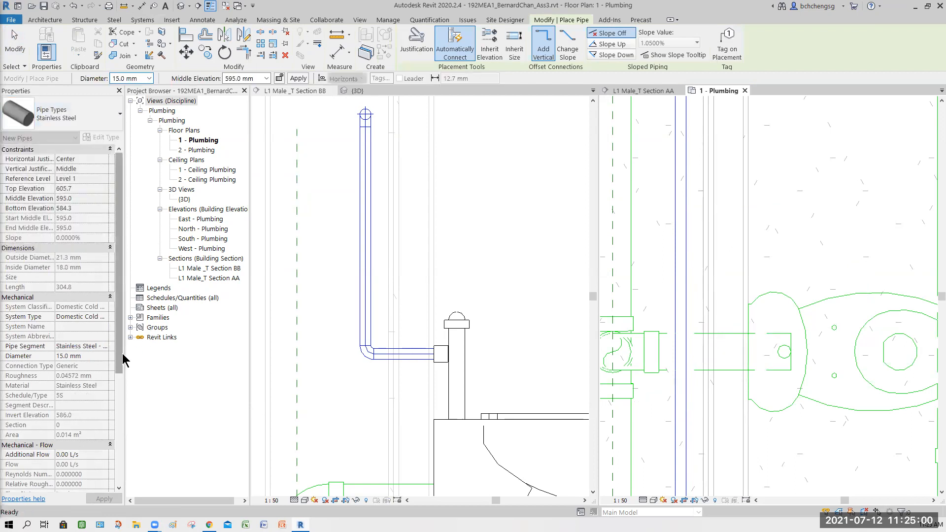
pyautogui.click(748, 328)
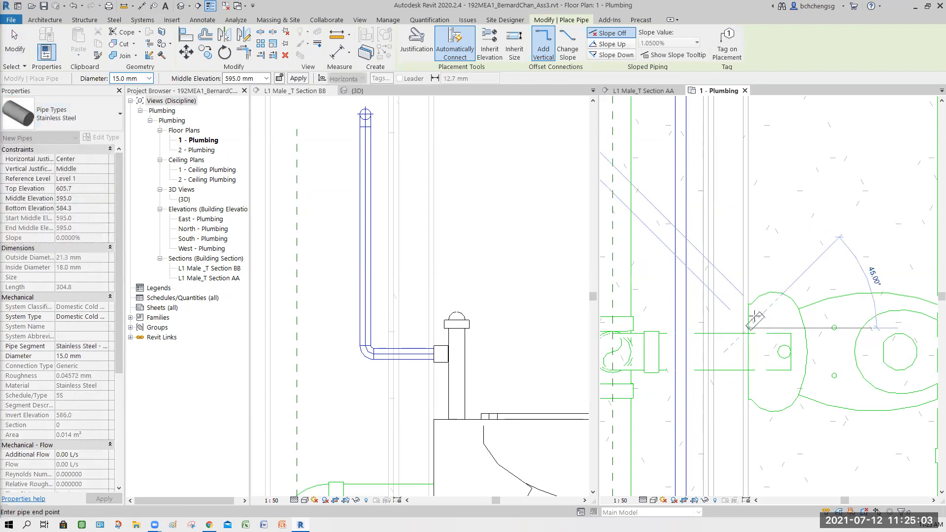
pyautogui.click(148, 78)
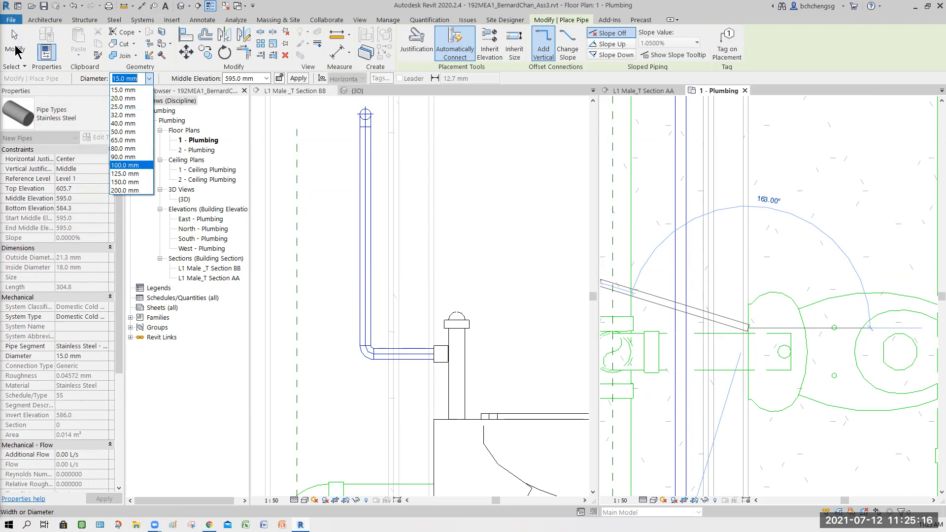
pyautogui.click(16, 46)
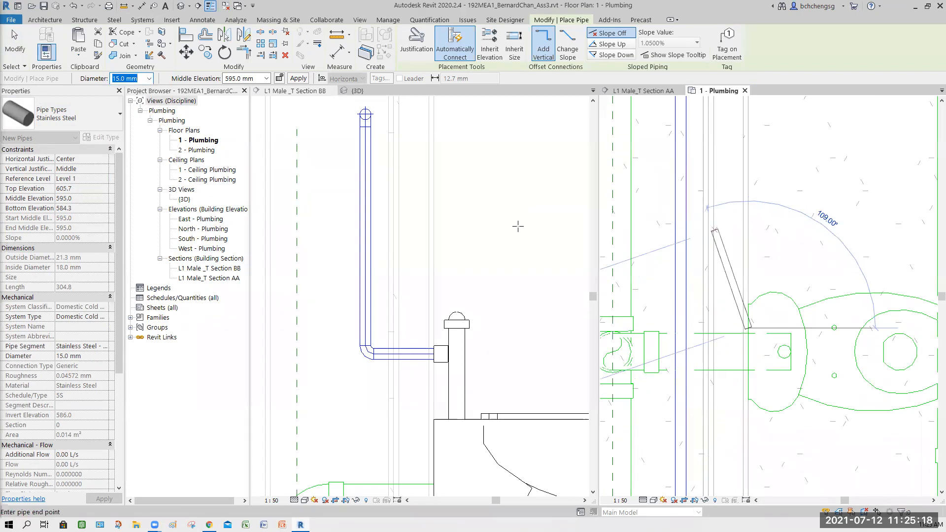
pyautogui.click(21, 44)
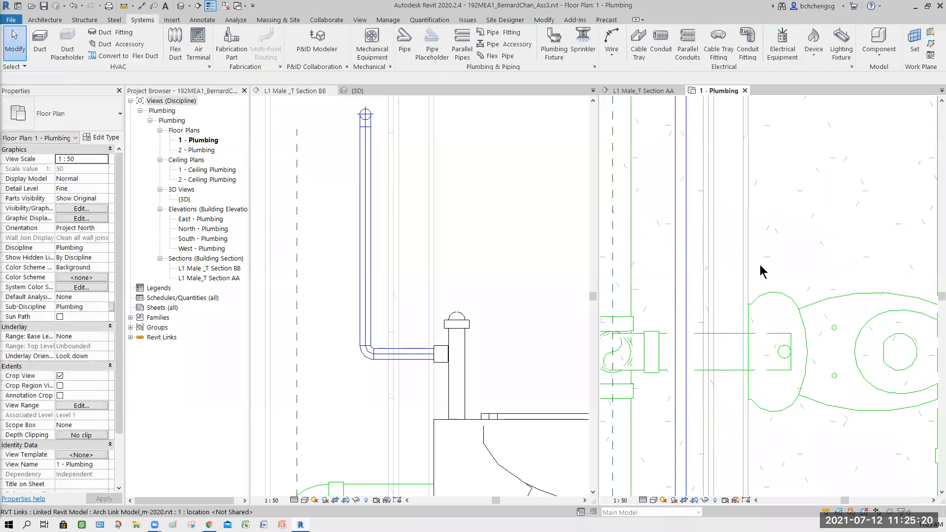
# - Open the cistern water closet's family for editing and set its domestic cold water connector's diameter to 15.0 mm
pyautogui.click(863, 351)
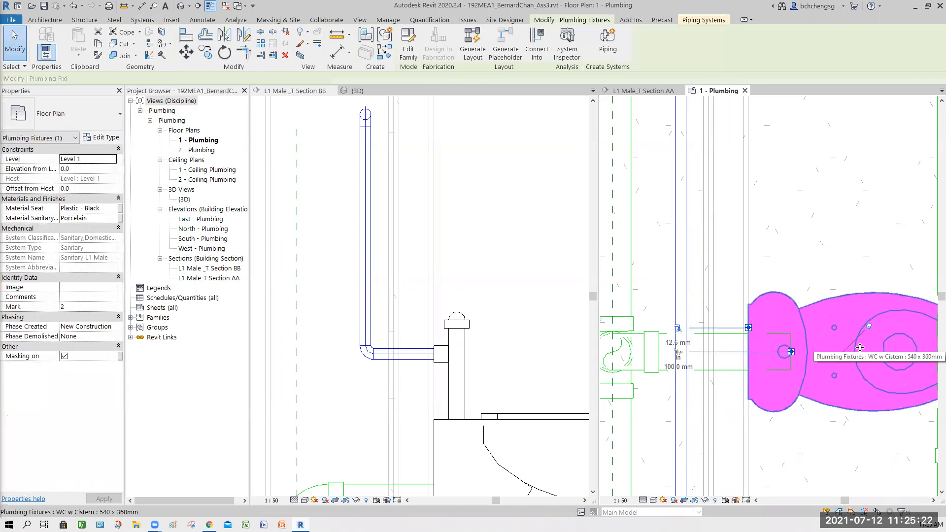
pyautogui.click(409, 47)
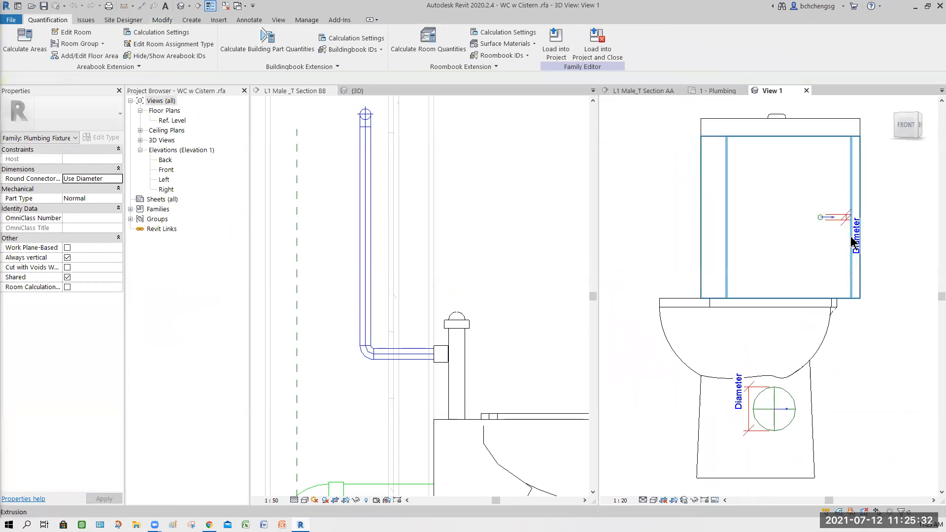
pyautogui.click(834, 217)
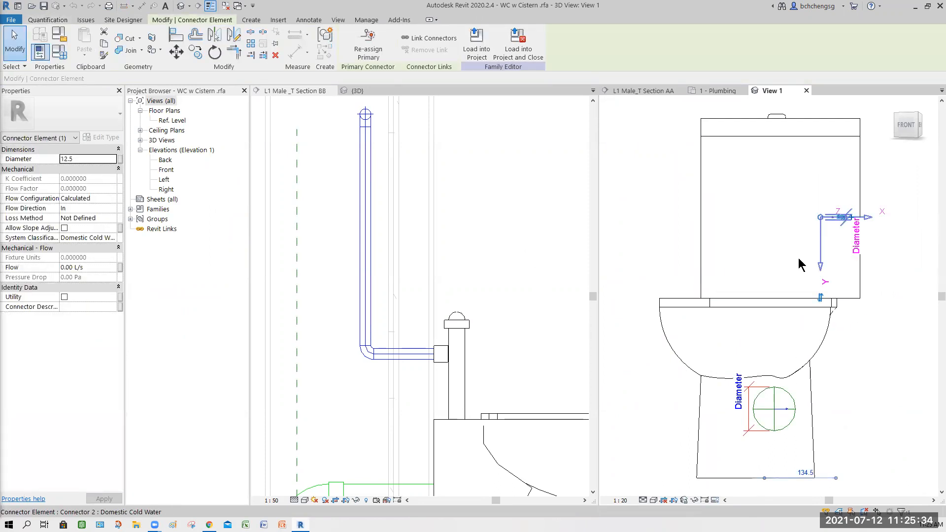
pyautogui.click(120, 159)
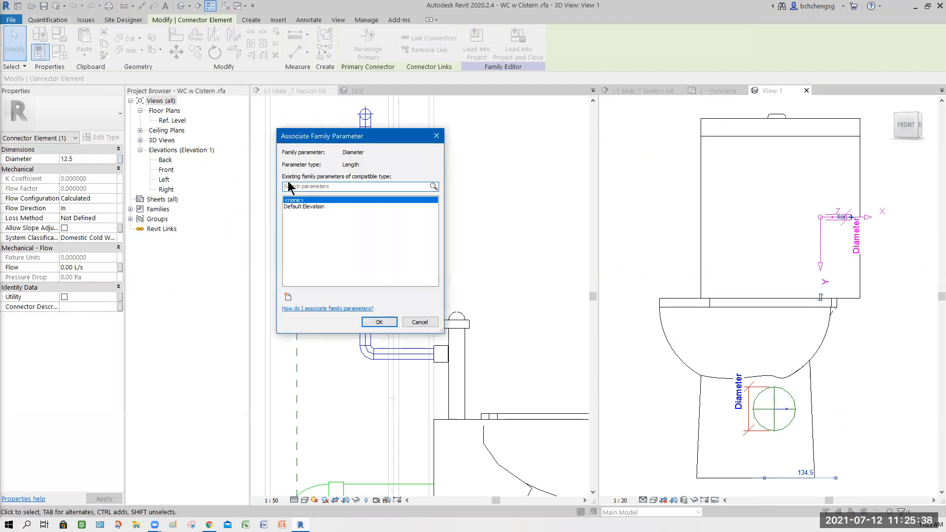
pyautogui.click(419, 322)
pyautogui.click(83, 158)
pyautogui.write('1')
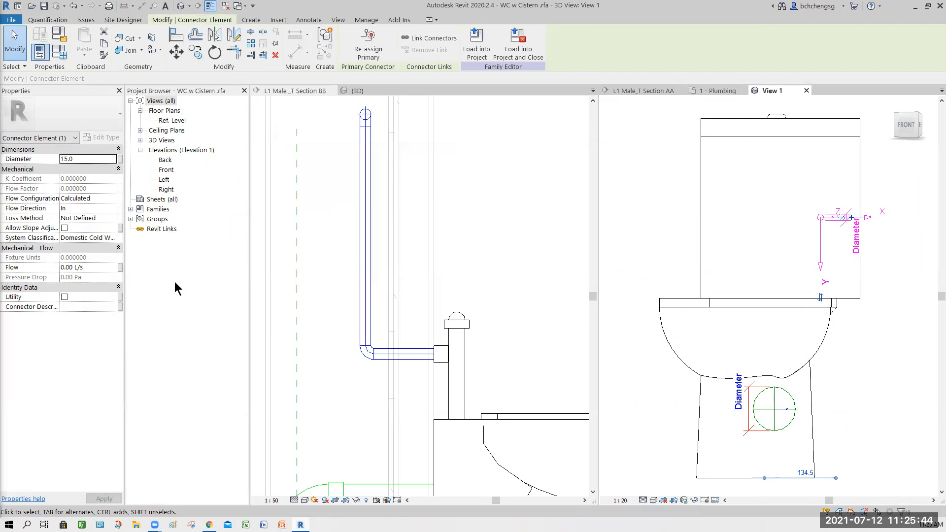
pyautogui.click(903, 369)
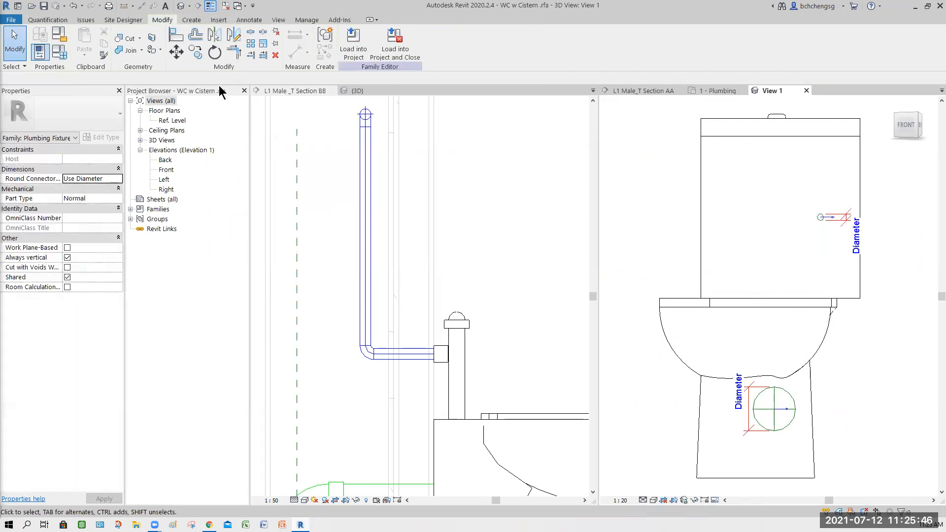
pyautogui.click(60, 54)
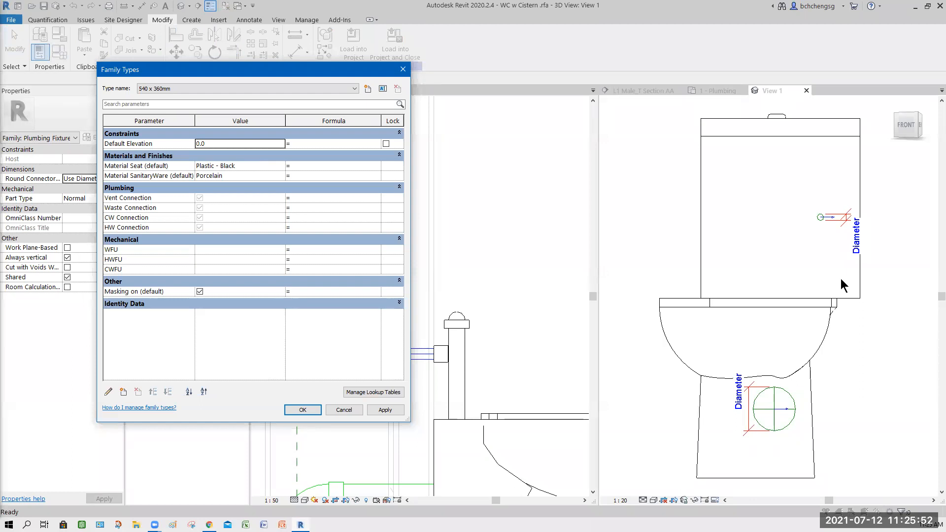
pyautogui.click(337, 412)
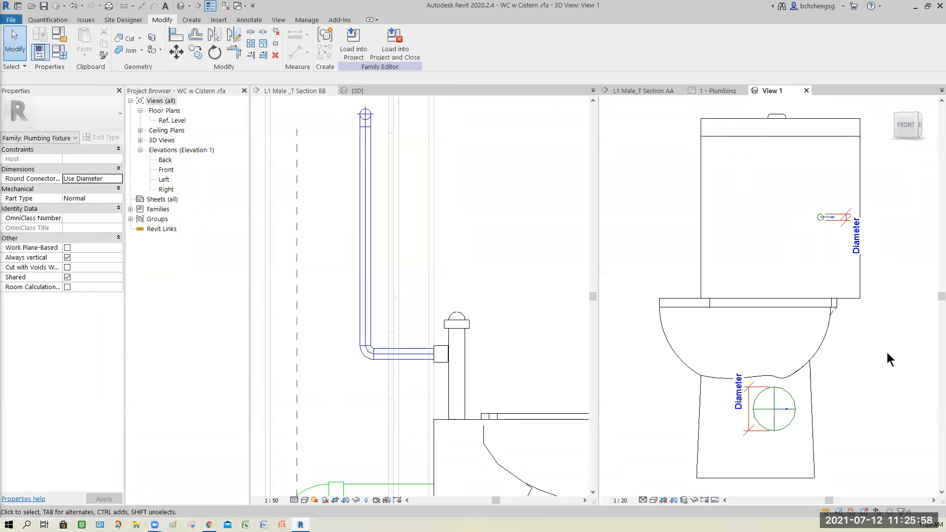
# - Load the edited WC w Cistern family into the project, overwriting the existing version and its parameter values, and close the family view
pyautogui.click(353, 46)
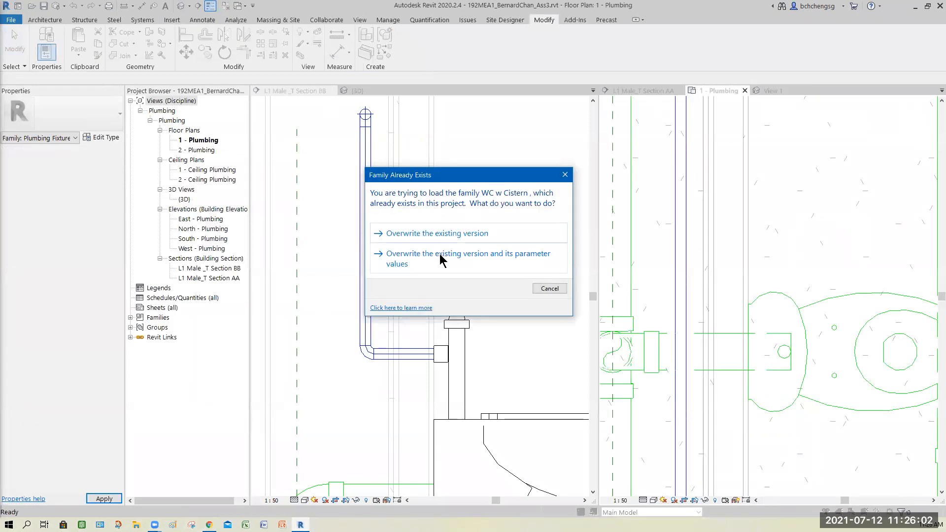
pyautogui.click(447, 256)
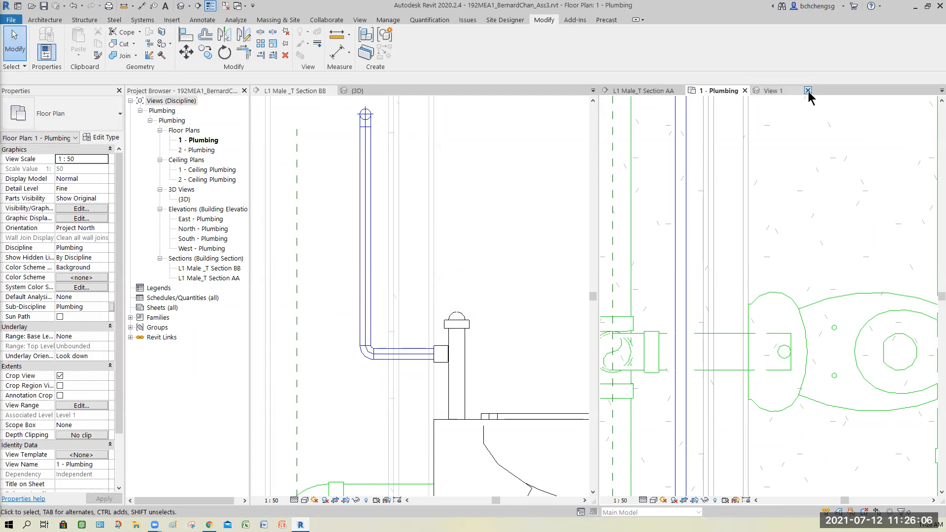
pyautogui.click(808, 91)
pyautogui.click(494, 270)
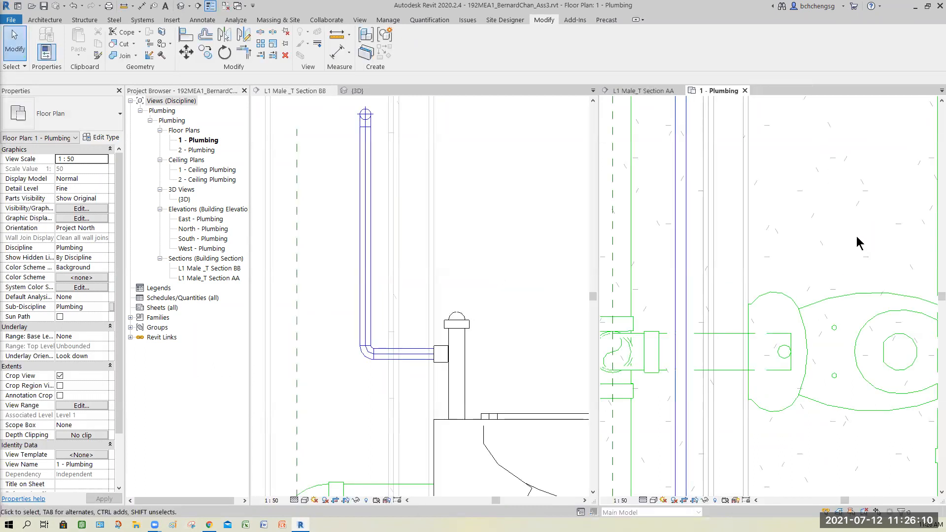
# - Review the reloaded cistern water closet's connector sizes and its type parameters in the 1 - Plumbing floor plan
pyautogui.click(858, 310)
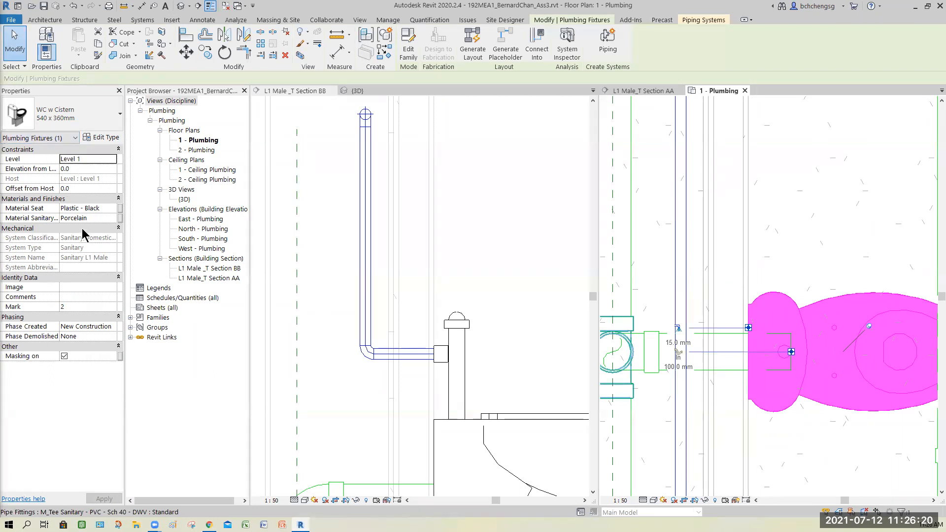
pyautogui.click(102, 137)
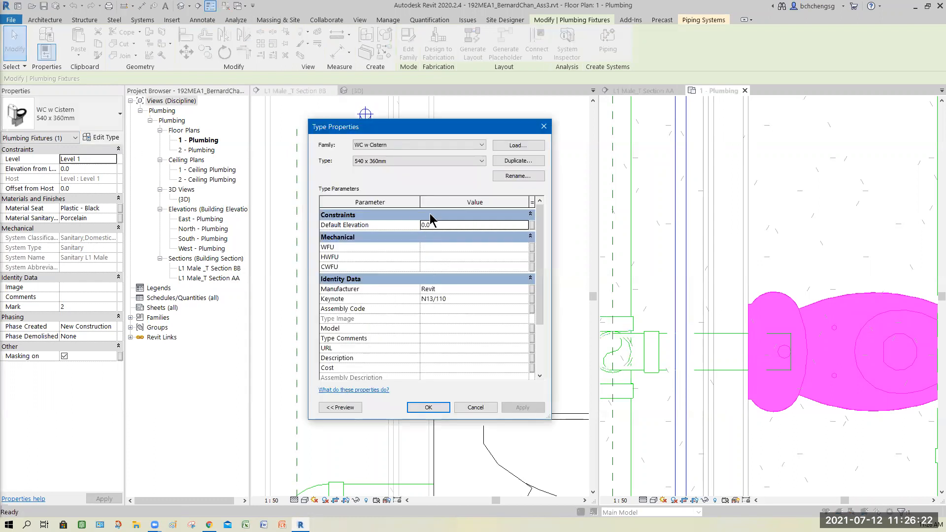
pyautogui.scroll(-3, 540, 263)
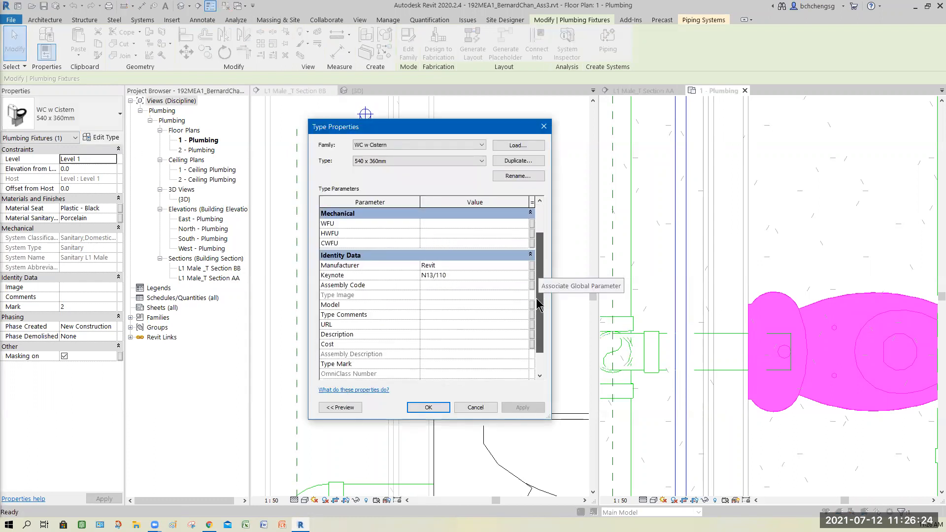
pyautogui.scroll(2, 541, 266)
pyautogui.scroll(1, 540, 266)
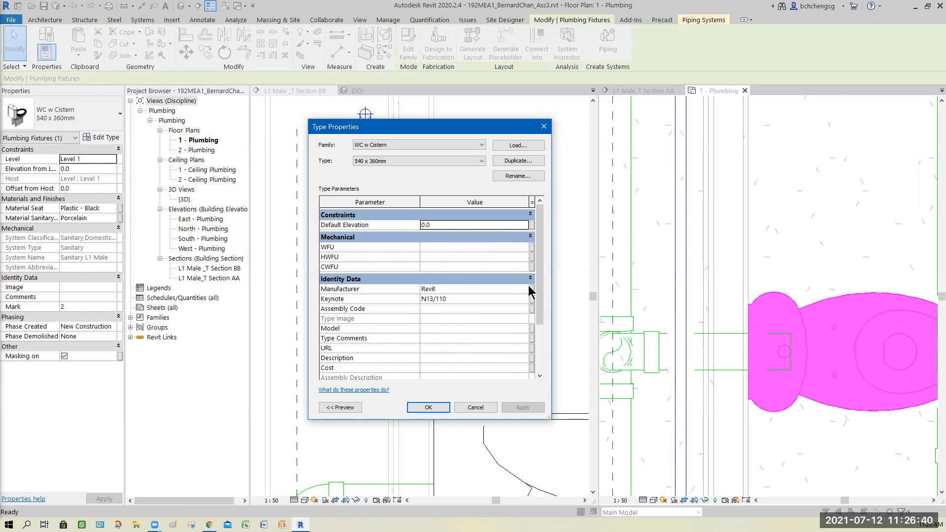
pyautogui.click(428, 407)
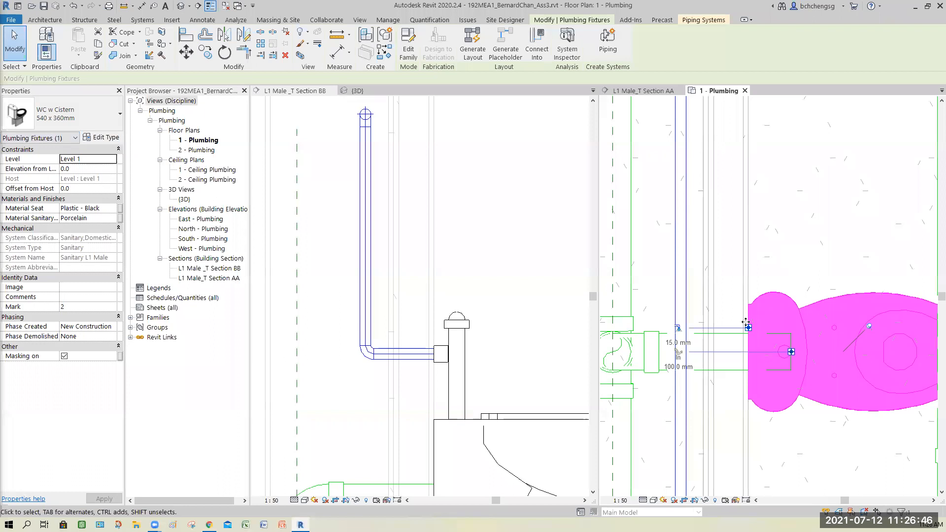
# - Draw a 15.0 mm Stainless Steel pipe from the cistern's cold water connector at 595.0 mm horizontally to the branch's centreline, and open Section AA
pyautogui.rightClick(747, 326)
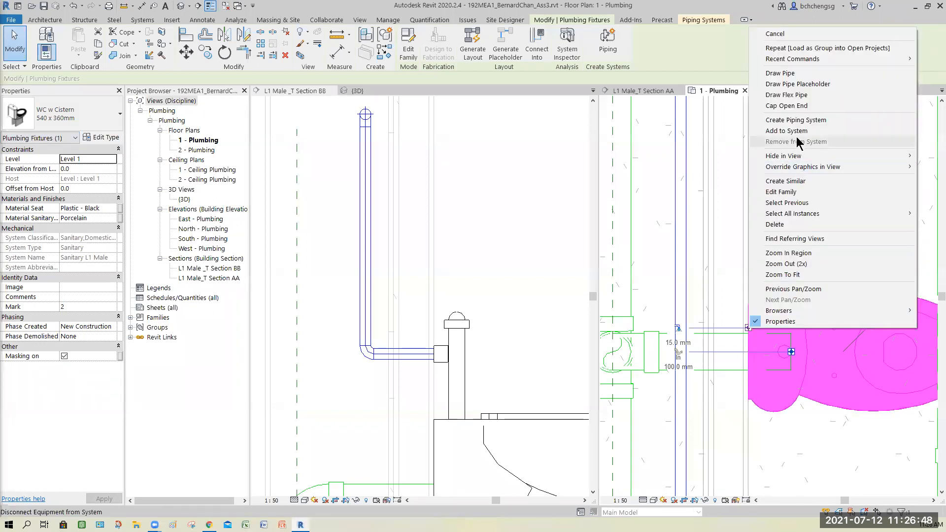
pyautogui.click(780, 73)
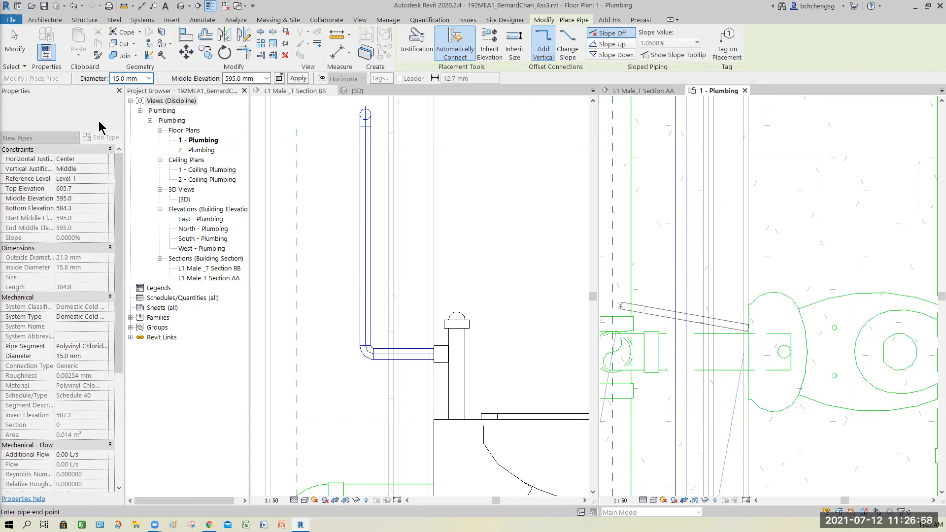
pyautogui.click(99, 122)
pyautogui.click(49, 185)
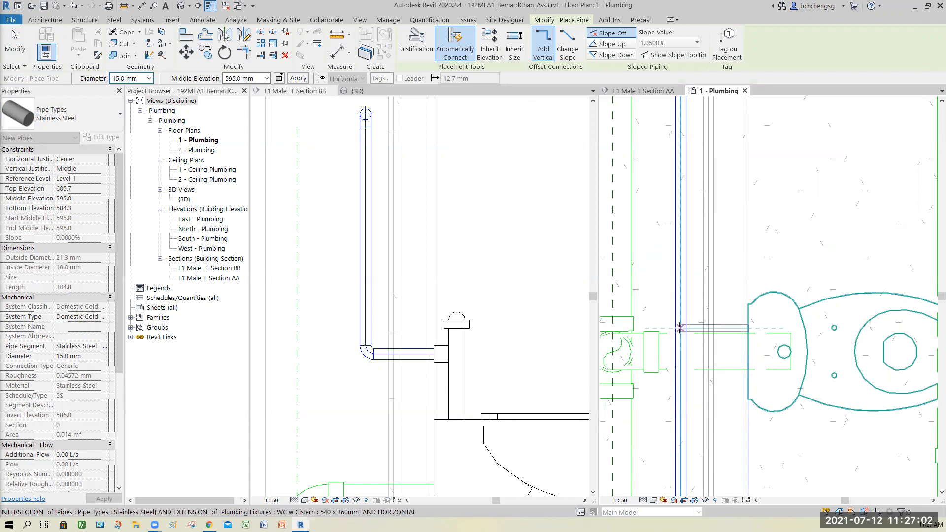
pyautogui.click(747, 369)
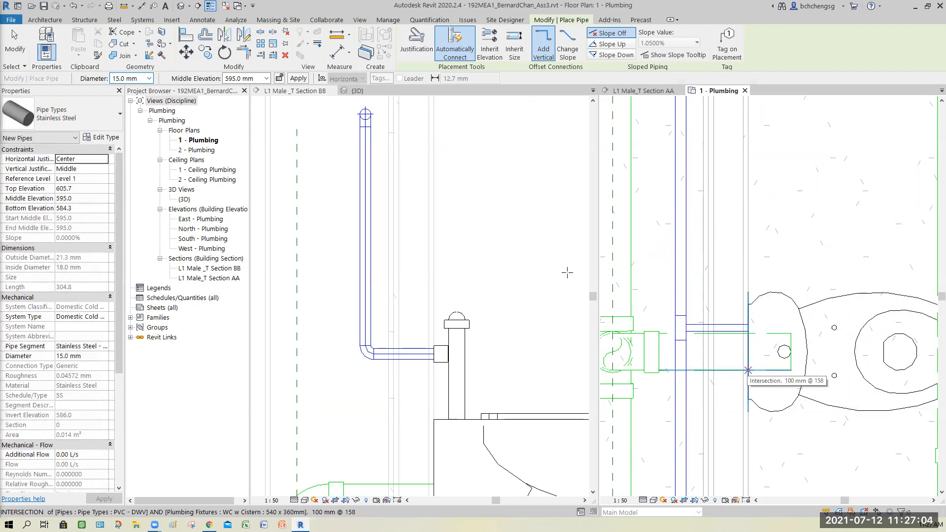
pyautogui.click(16, 42)
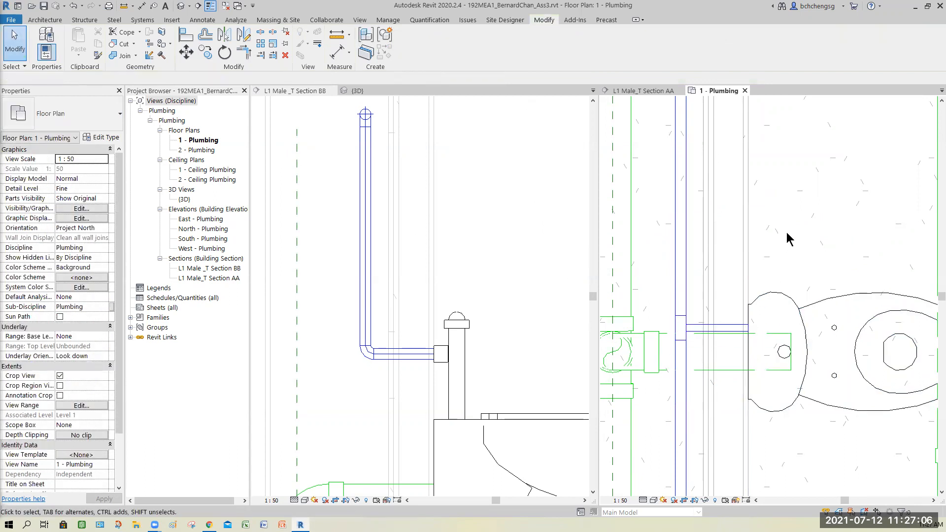
pyautogui.click(643, 91)
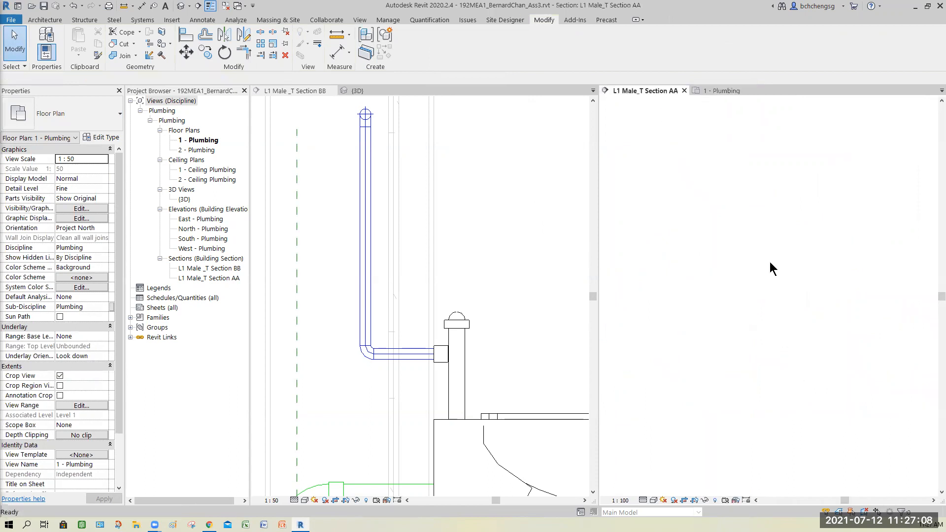
# - Inspect the SU-7009-A wall-hung urinal's connectors in Section AA
pyautogui.scroll(5, 757, 320)
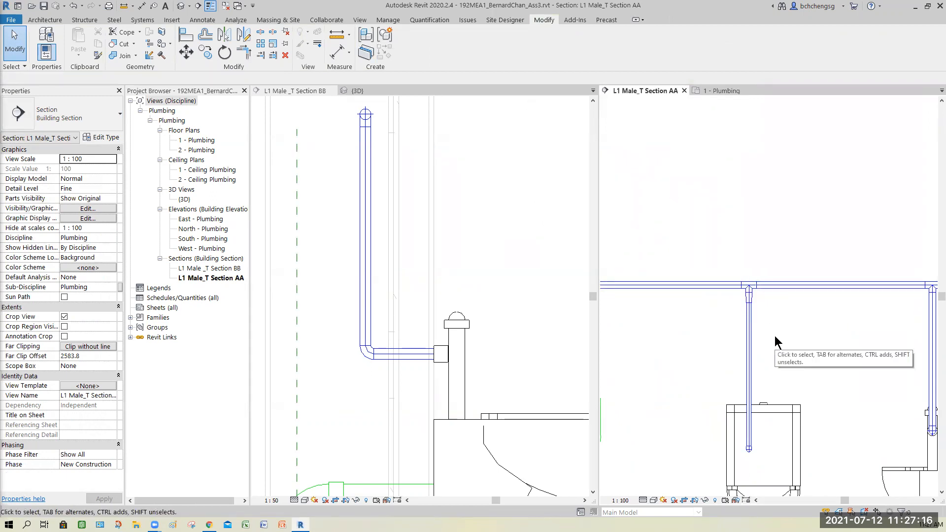
pyautogui.scroll(-3, 679, 362)
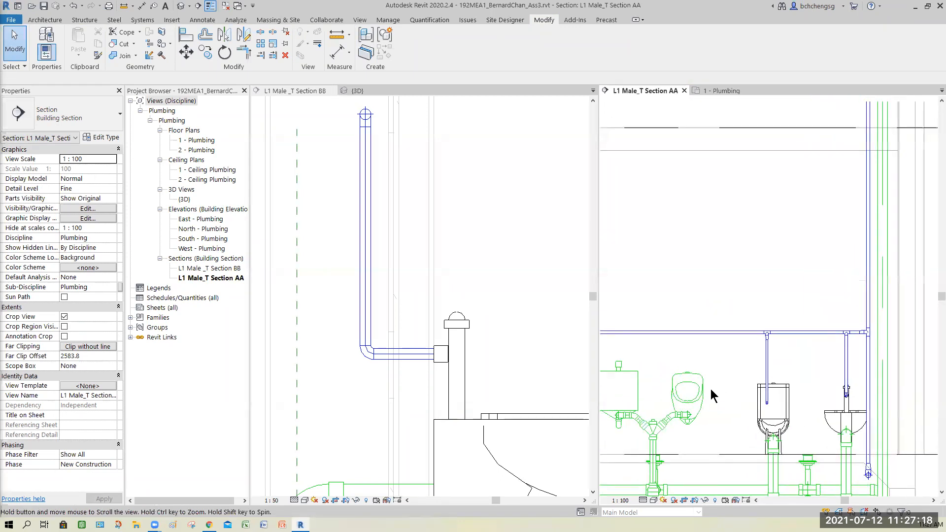
pyautogui.click(730, 400)
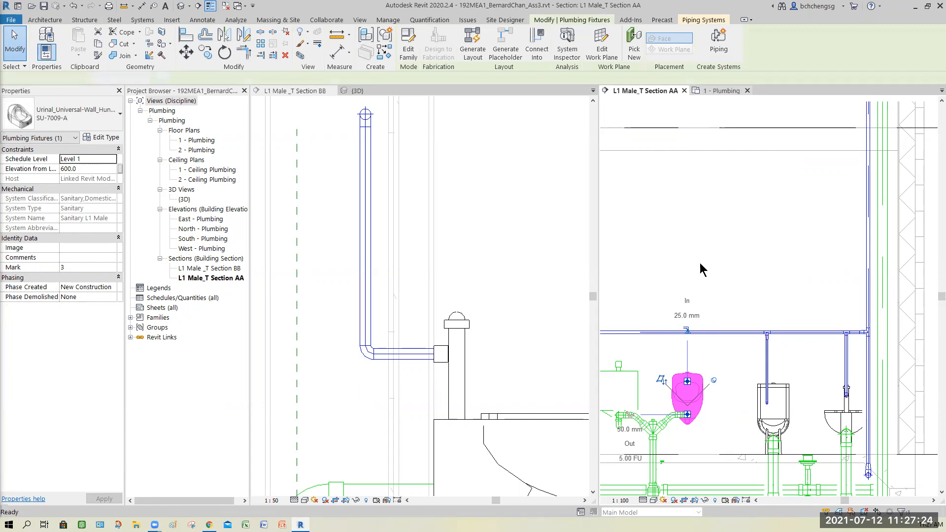
pyautogui.hotkey('ctrl', 'Tab')
pyautogui.scroll(3, 698, 255)
pyautogui.moveTo(792, 216); pyautogui.dragTo(741, 423, button='middle')
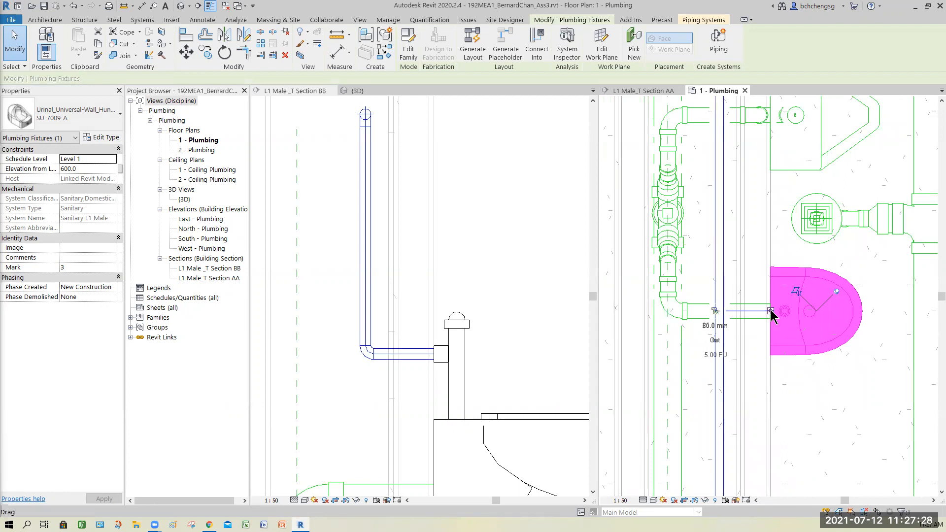
pyautogui.rightClick(771, 316)
pyautogui.click(799, 55)
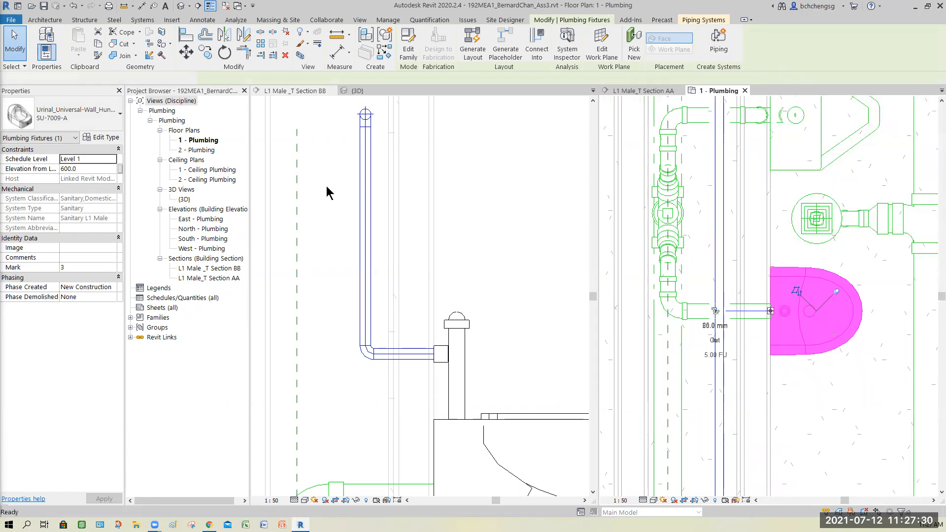
pyautogui.click(96, 120)
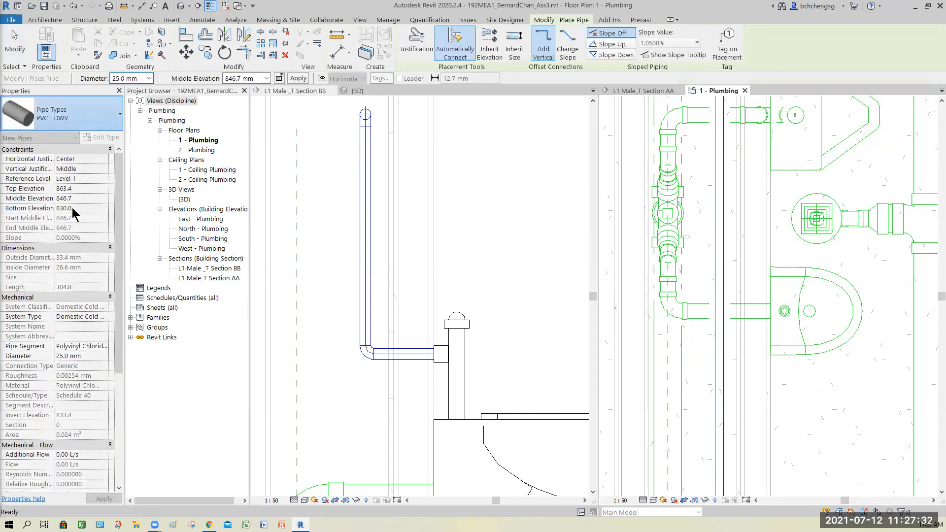
pyautogui.click(42, 187)
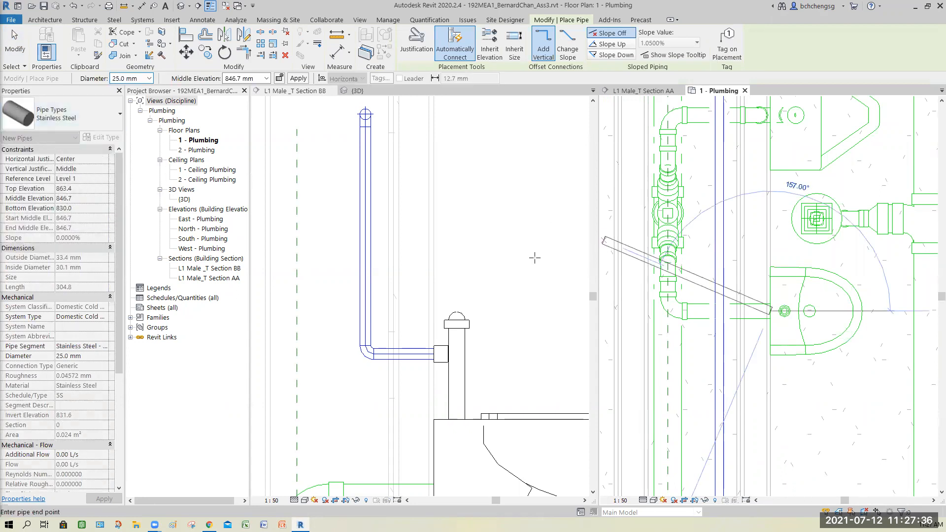
pyautogui.click(770, 311)
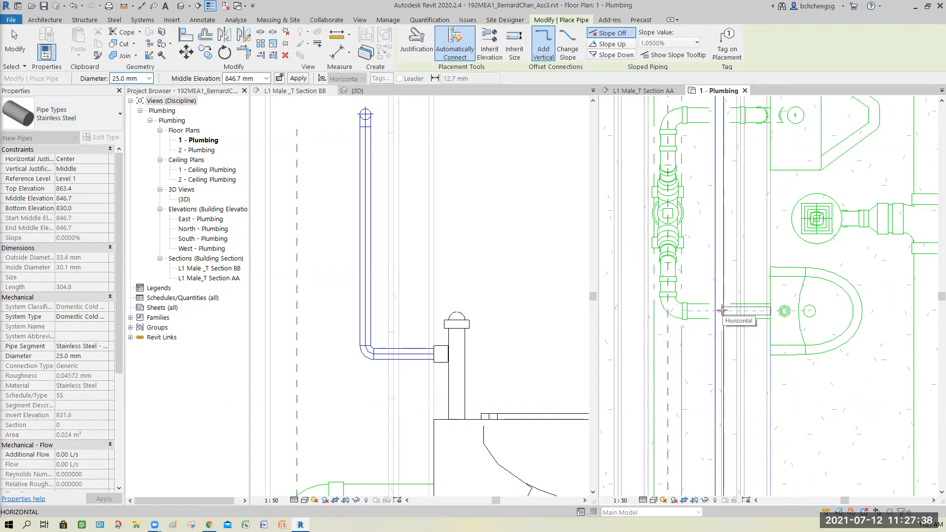
pyautogui.scroll(2, 722, 310)
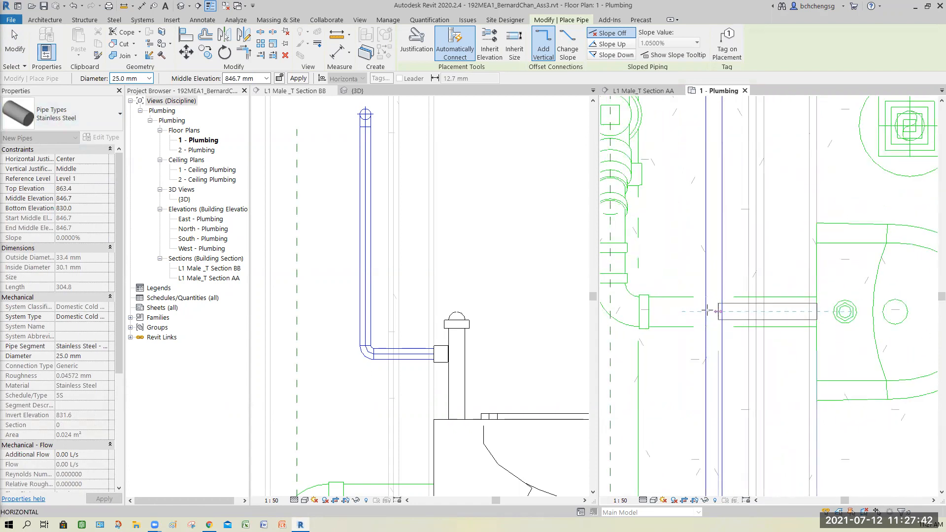
pyautogui.scroll(-2, 706, 312)
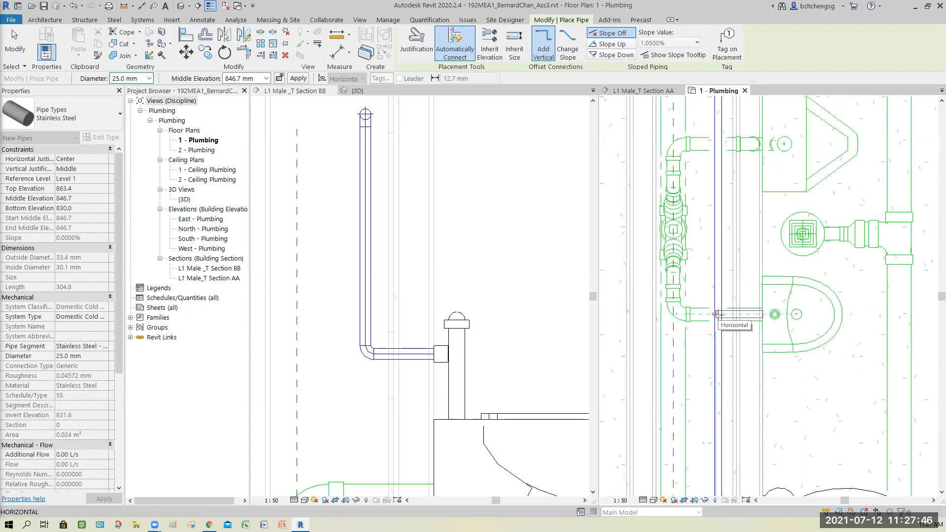
pyautogui.scroll(3, 716, 313)
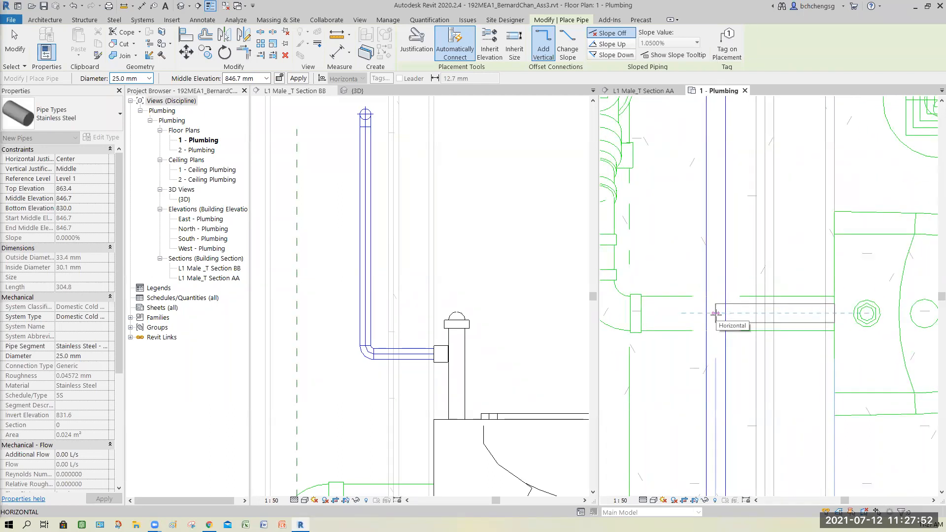
pyautogui.press('Escape')
pyautogui.press('Escape')
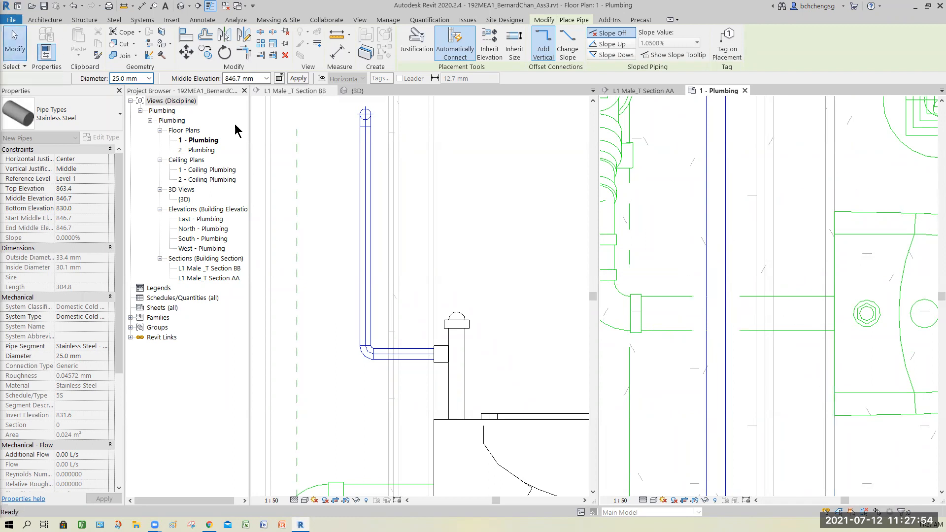
# - Align the Section BB line with the SU-7009-A urinal's centreline in the 1 - Plumbing floor plan
pyautogui.scroll(-4, 714, 348)
pyautogui.scroll(-2, 766, 365)
pyautogui.moveTo(766, 364); pyautogui.dragTo(694, 254, button='middle')
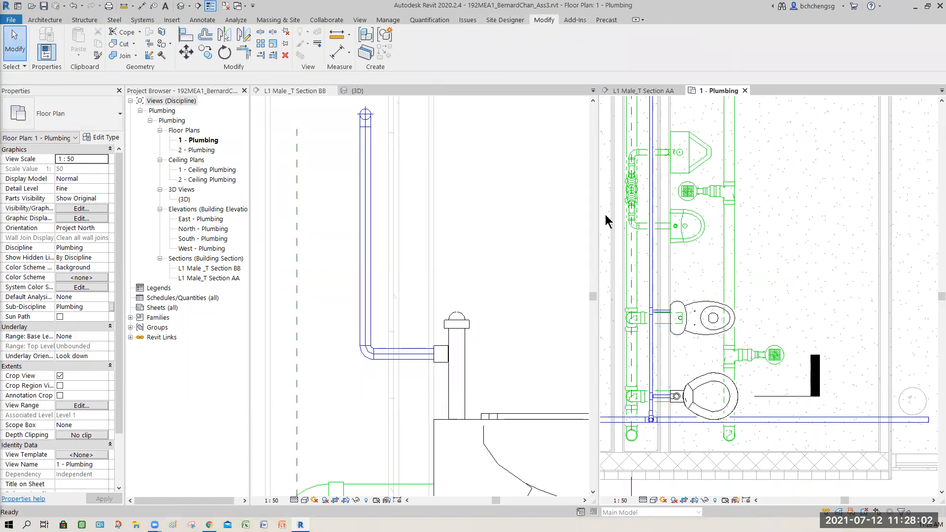
pyautogui.click(186, 35)
pyautogui.click(694, 228)
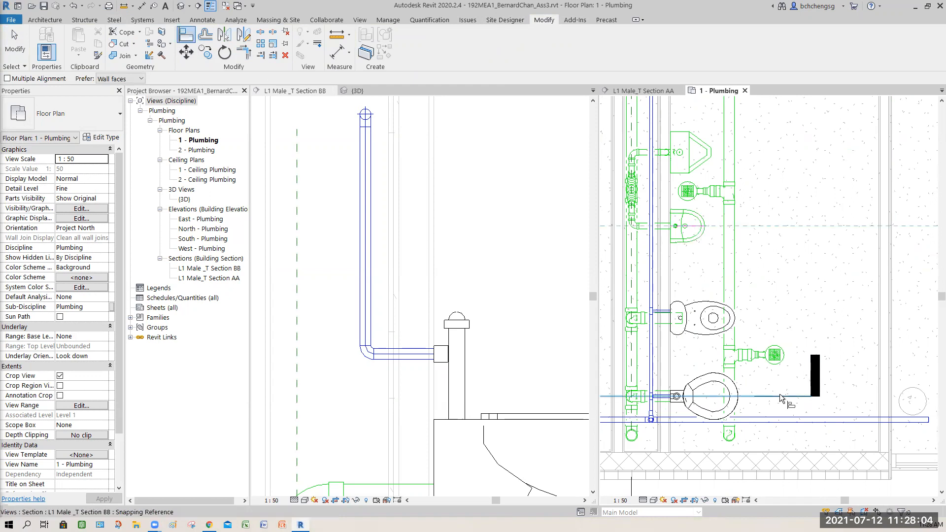
pyautogui.click(769, 395)
pyautogui.press('Escape')
pyautogui.press('Escape')
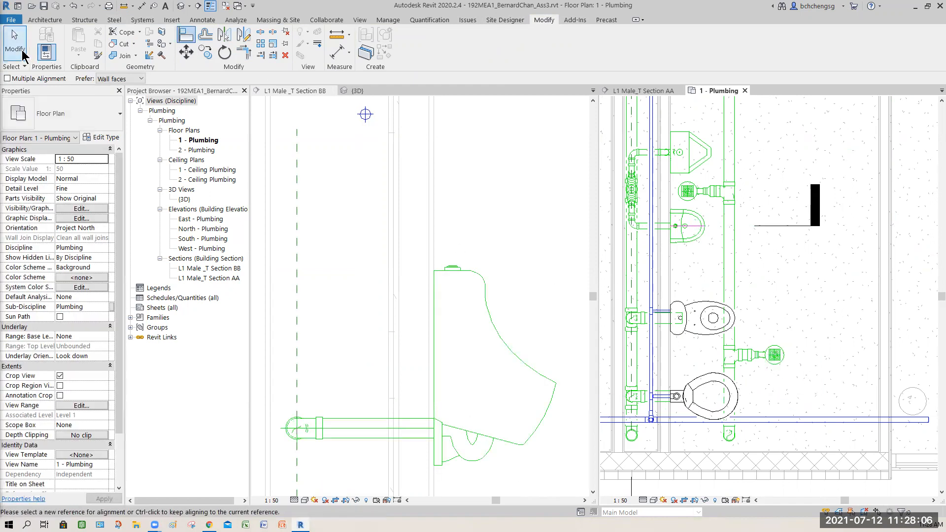
# - In Section BB, draw a 25.0 mm Stainless Steel pipe from the urinal's cold water connector horizontally to directly below the branch's centreline
pyautogui.moveTo(486, 291); pyautogui.dragTo(484, 400, button='middle')
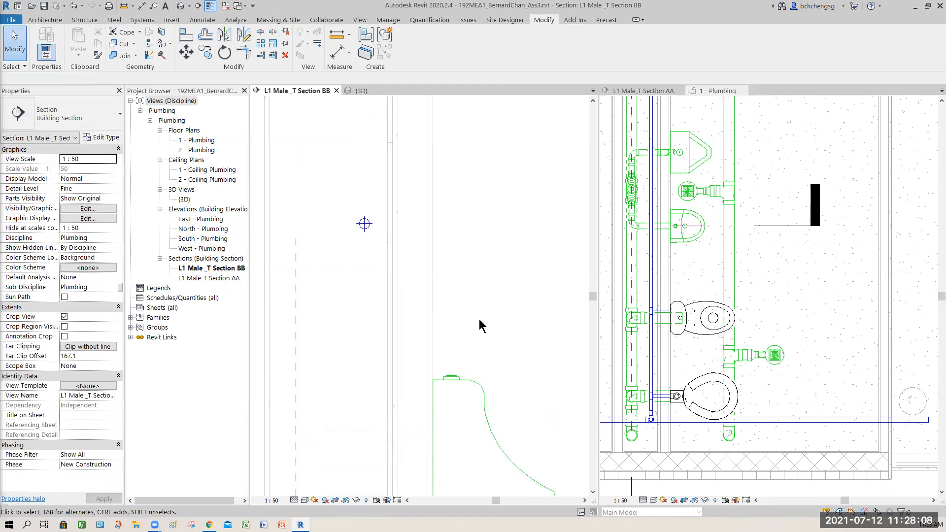
pyautogui.click(518, 358)
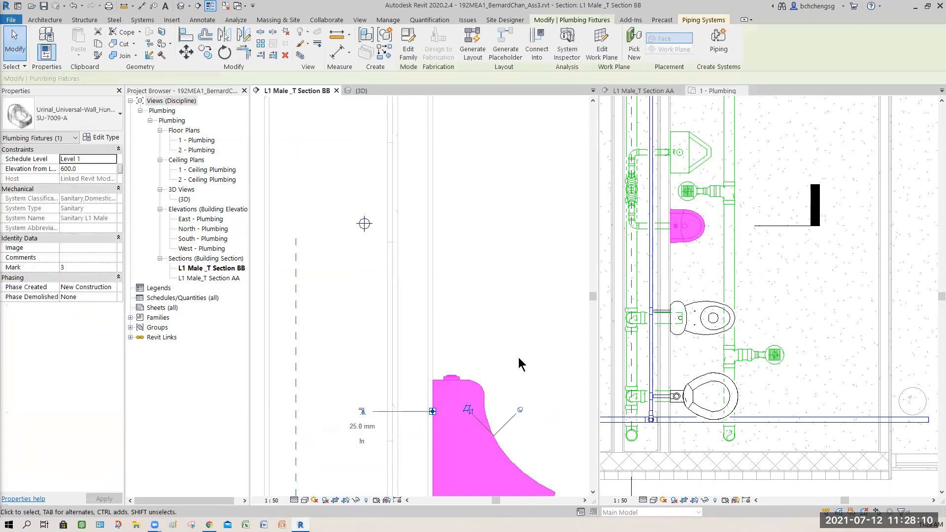
pyautogui.moveTo(505, 351); pyautogui.dragTo(514, 305, button='middle')
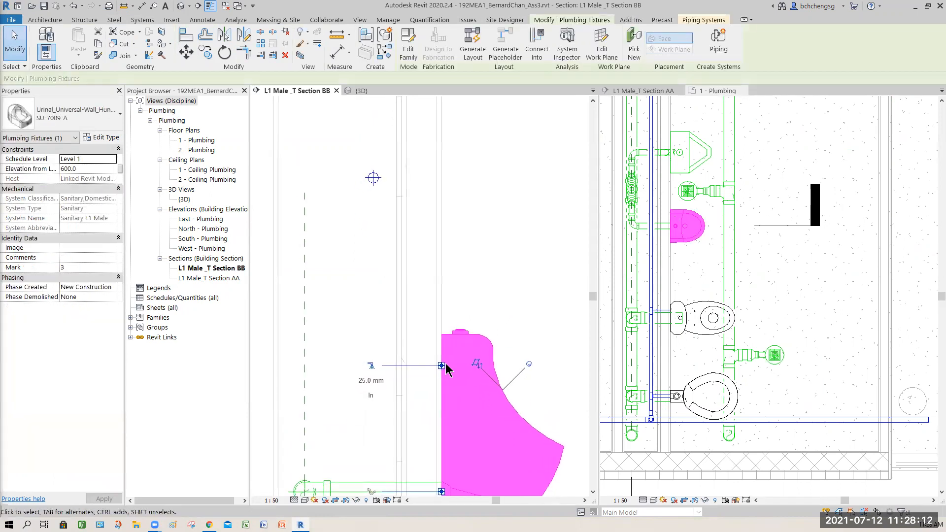
pyautogui.rightClick(442, 369)
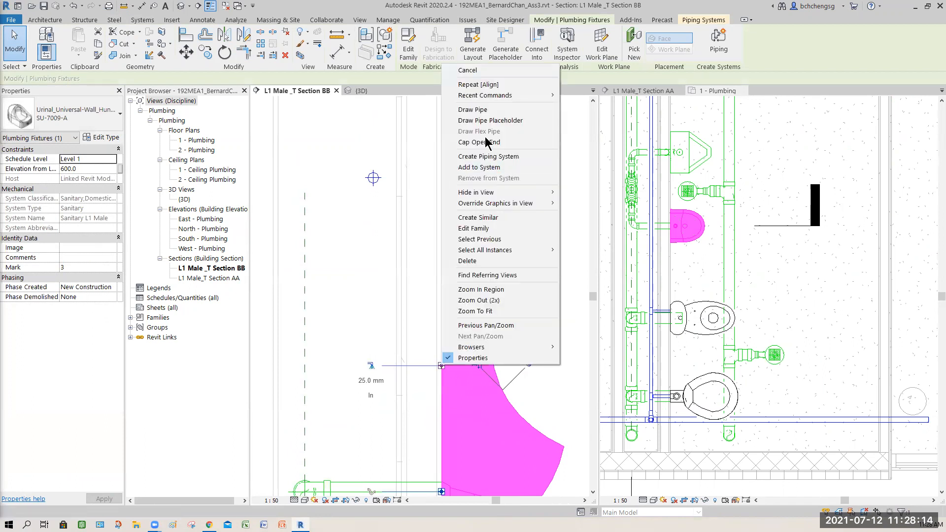
pyautogui.click(481, 111)
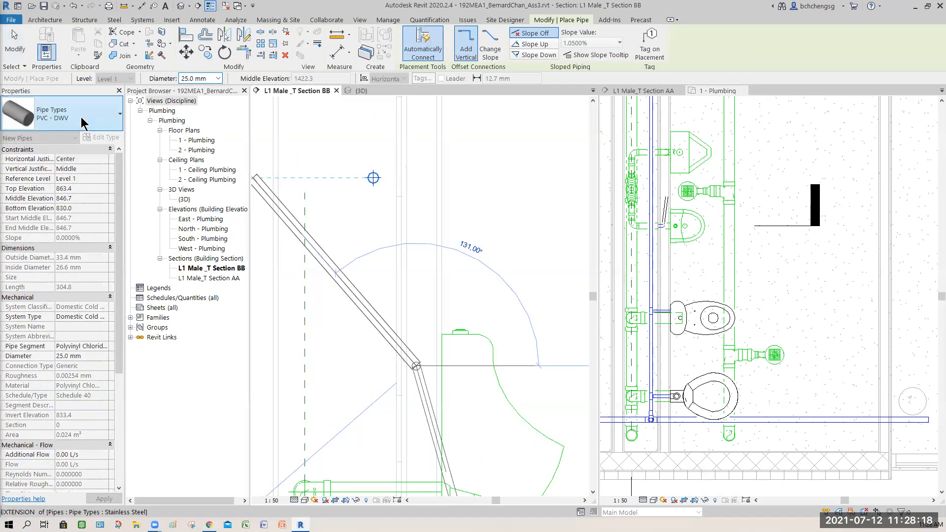
pyautogui.click(83, 118)
pyautogui.click(49, 180)
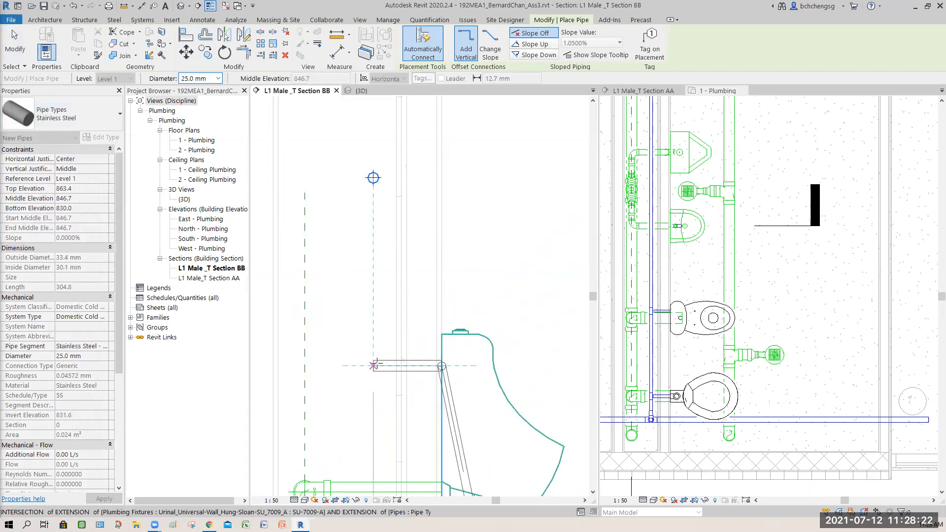
pyautogui.click(374, 366)
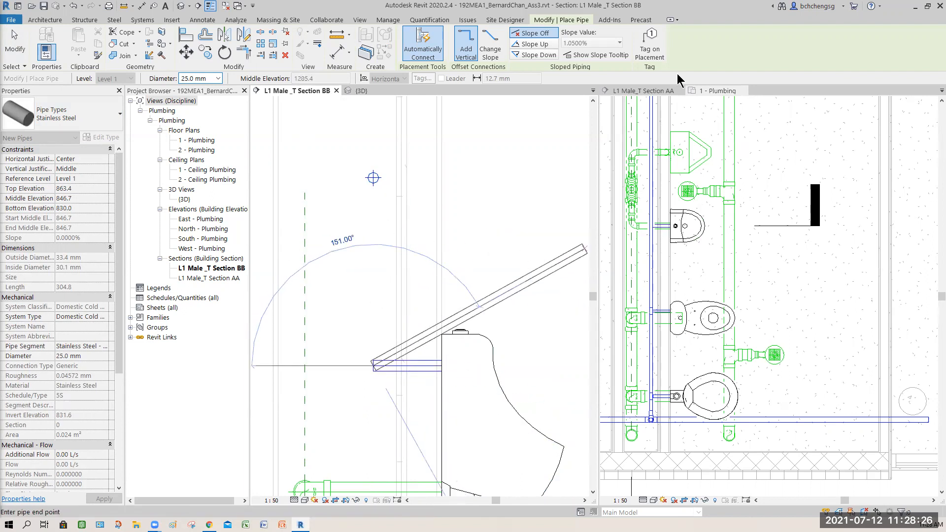
# - Continue the 25.0 mm urinal supply pipe vertically up to the horizontal branch's centreline in Section AA and finish the pipe
pyautogui.click(655, 90)
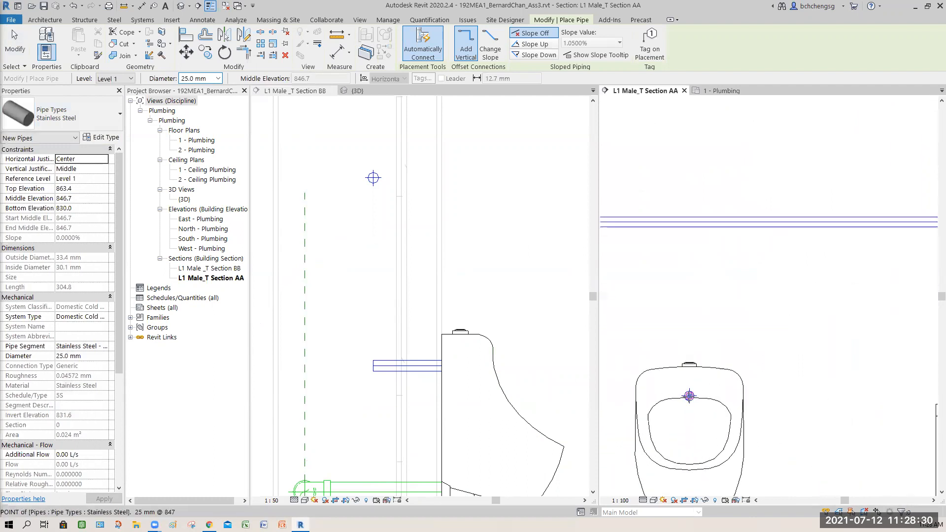
pyautogui.click(689, 222)
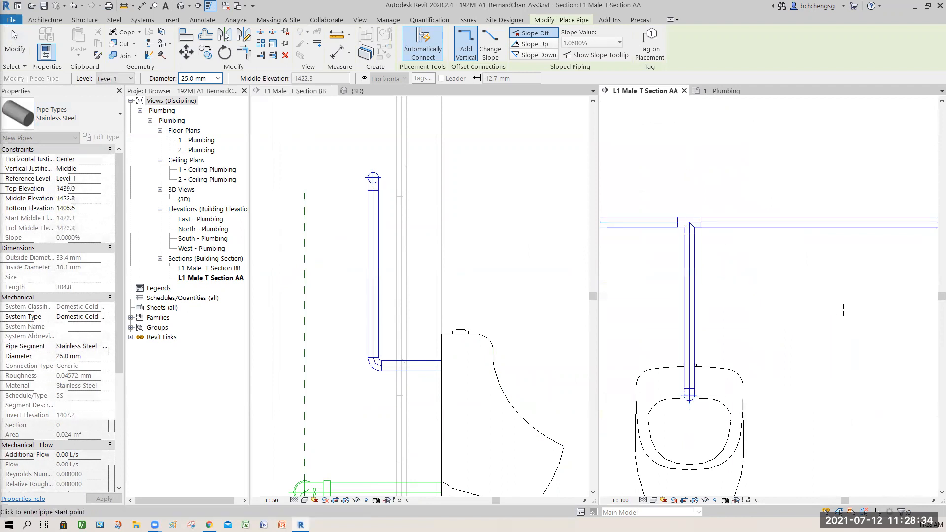
pyautogui.press('Escape')
pyautogui.press('Escape')
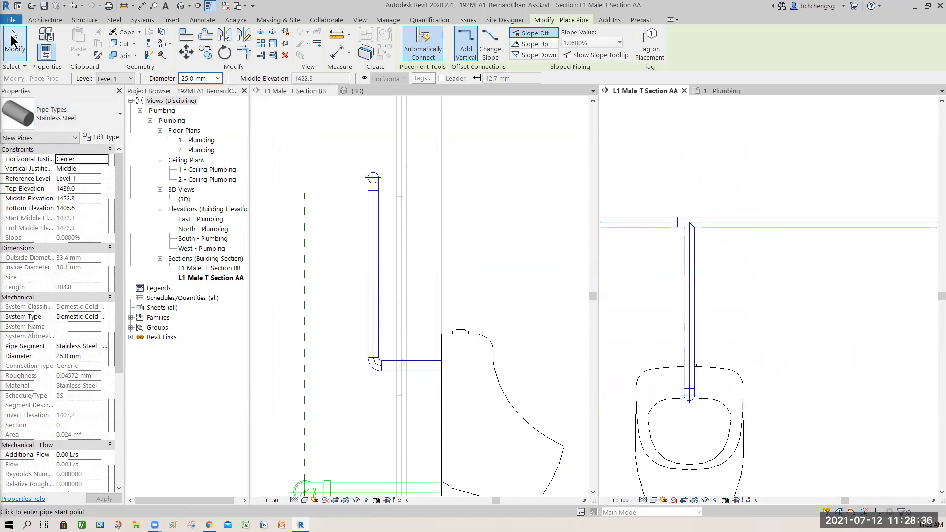
# - Examine the new urinal supply's branch connection and the neighbouring 25 mm Flush Valve urinal's connector sizes in Section AA
pyautogui.scroll(-4, 760, 301)
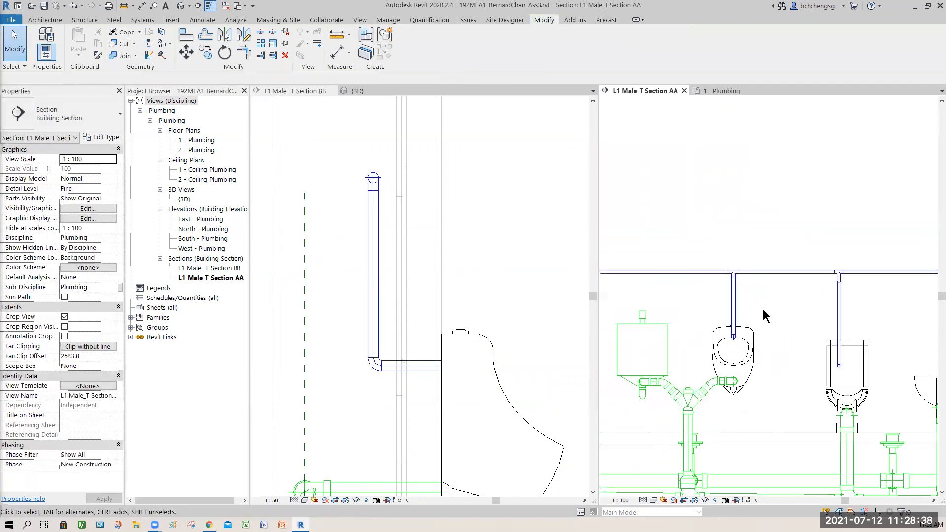
pyautogui.moveTo(782, 329); pyautogui.dragTo(756, 349, button='middle')
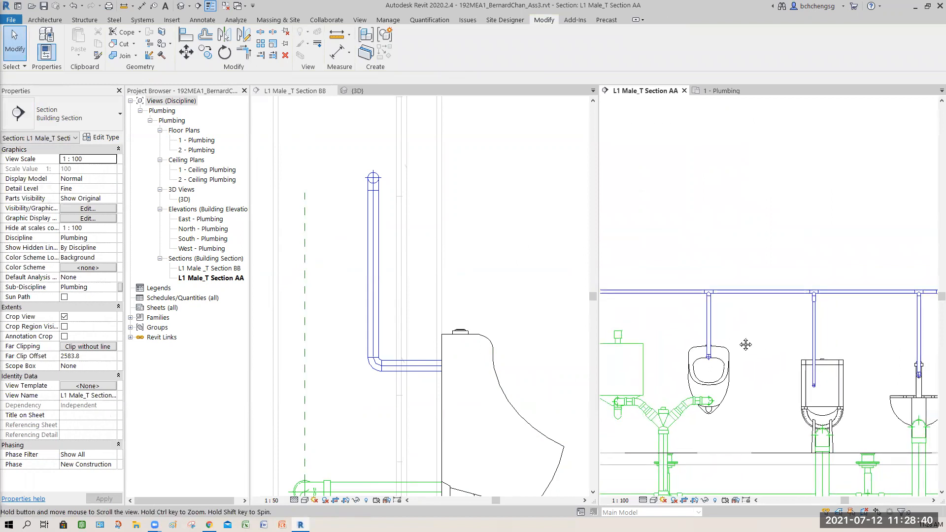
pyautogui.scroll(3, 711, 314)
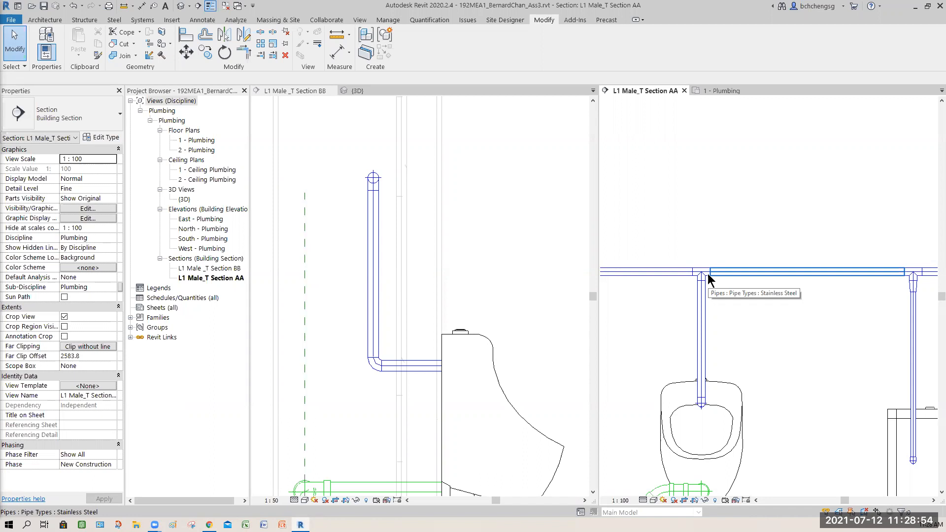
pyautogui.scroll(-2, 735, 313)
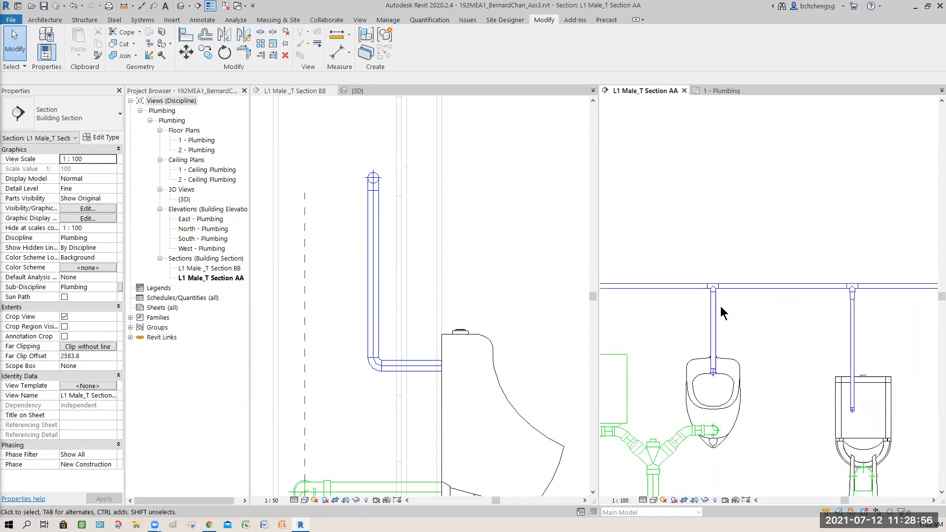
pyautogui.moveTo(765, 330); pyautogui.dragTo(849, 348, button='middle')
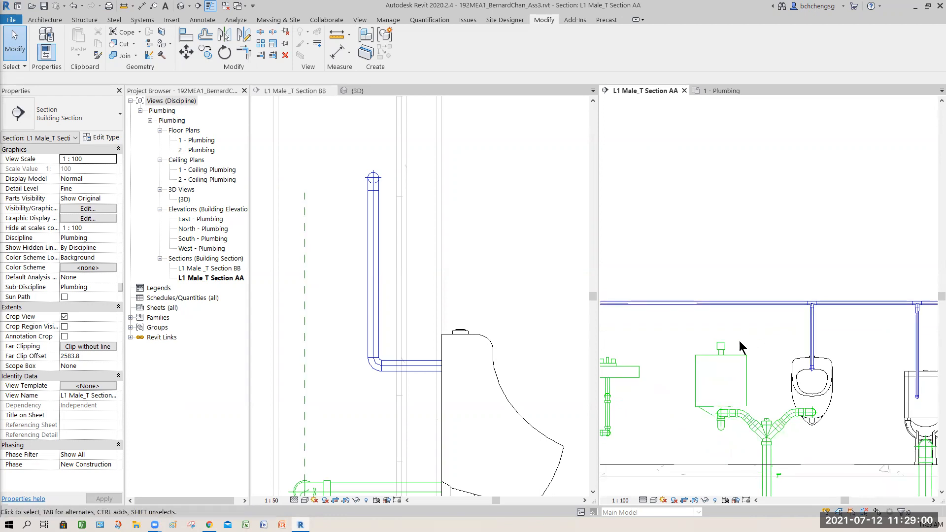
pyautogui.click(743, 362)
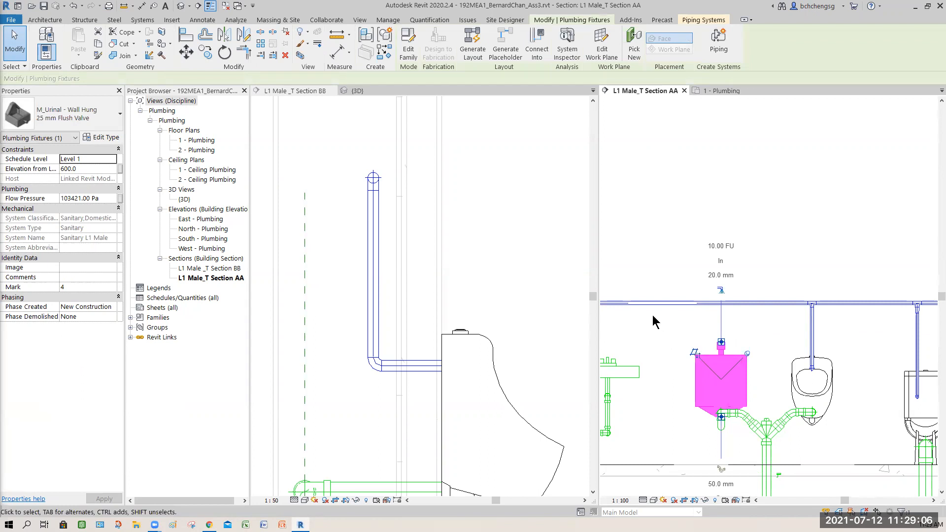
pyautogui.click(646, 247)
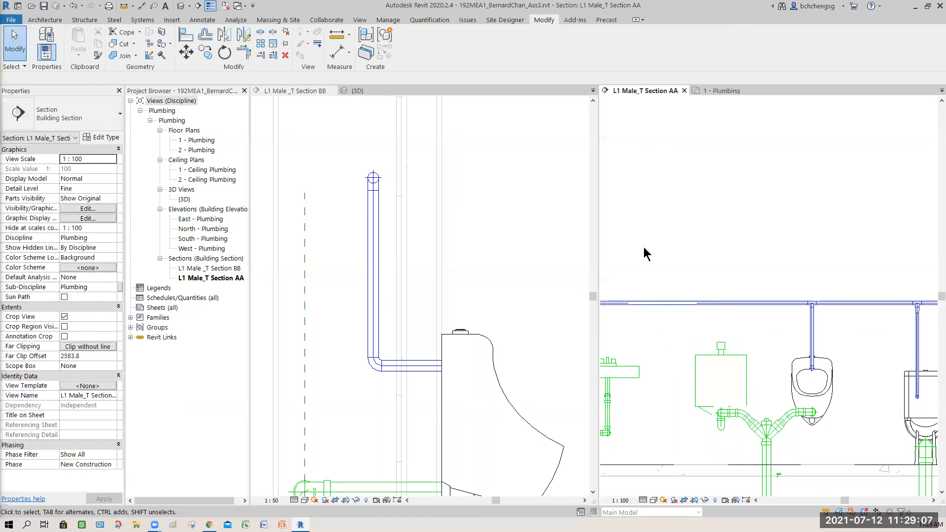
# - Align the Section BB line with the 25 mm Flush Valve urinal's centreline in the 1 - Plumbing floor plan
pyautogui.click(715, 91)
pyautogui.moveTo(785, 336); pyautogui.dragTo(812, 438, button='middle')
pyautogui.scroll(1, 812, 438)
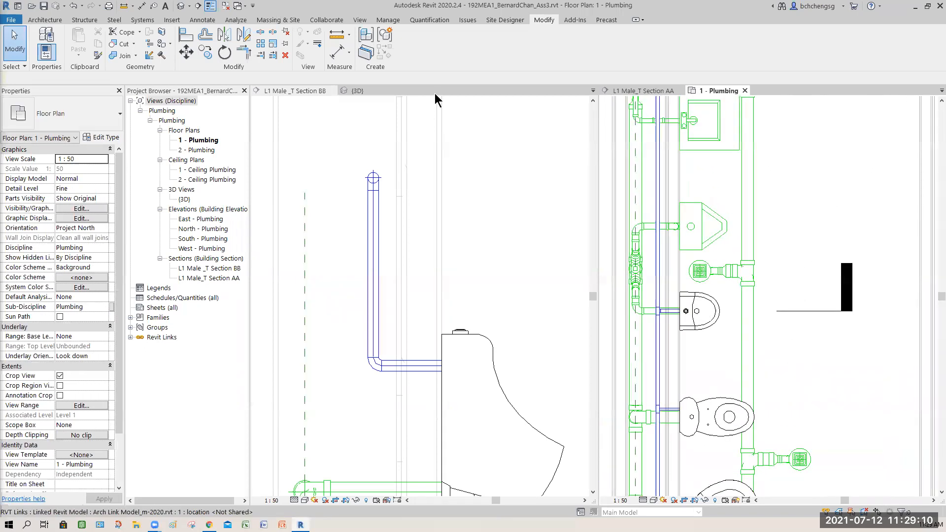
pyautogui.click(185, 34)
pyautogui.click(714, 227)
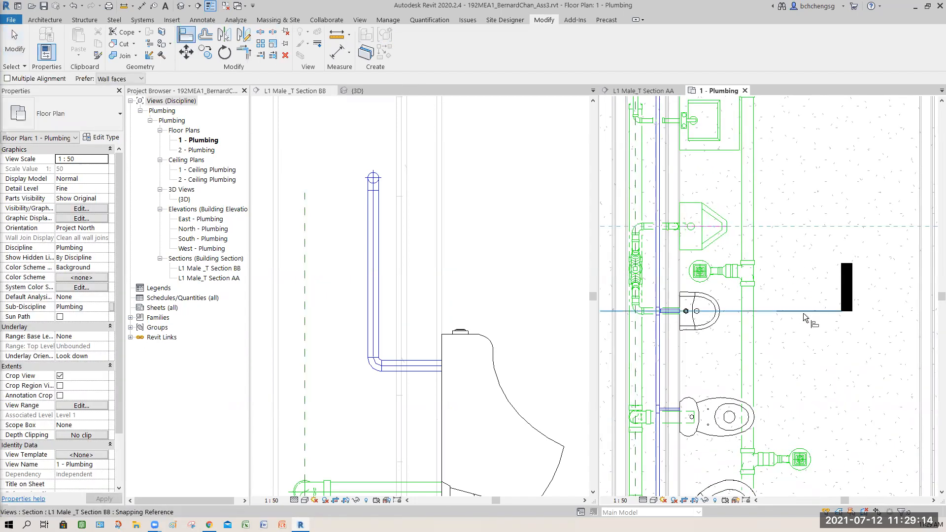
pyautogui.click(807, 311)
pyautogui.click(17, 52)
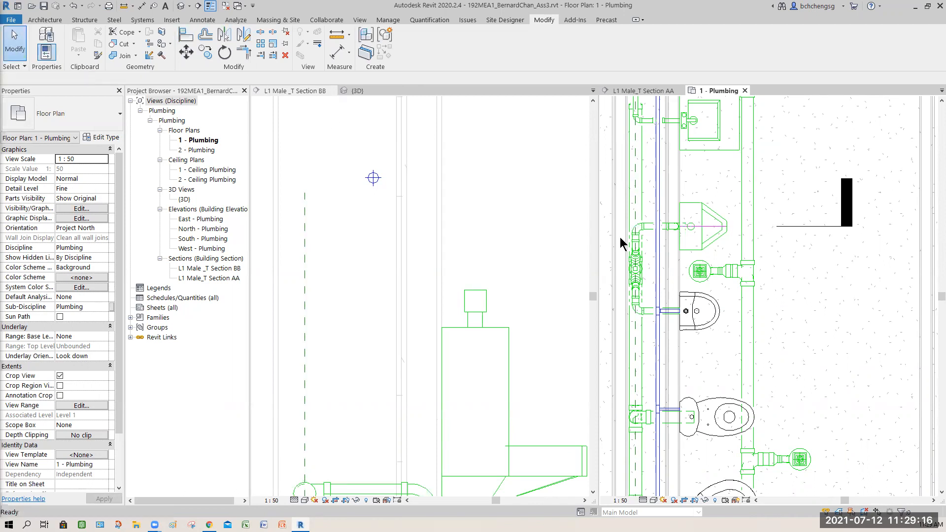
# - In Section BB, connect the 25 mm Flush Valve urinal into the horizontal cold water branch pipe
pyautogui.moveTo(606, 246); pyautogui.dragTo(660, 329, button='middle')
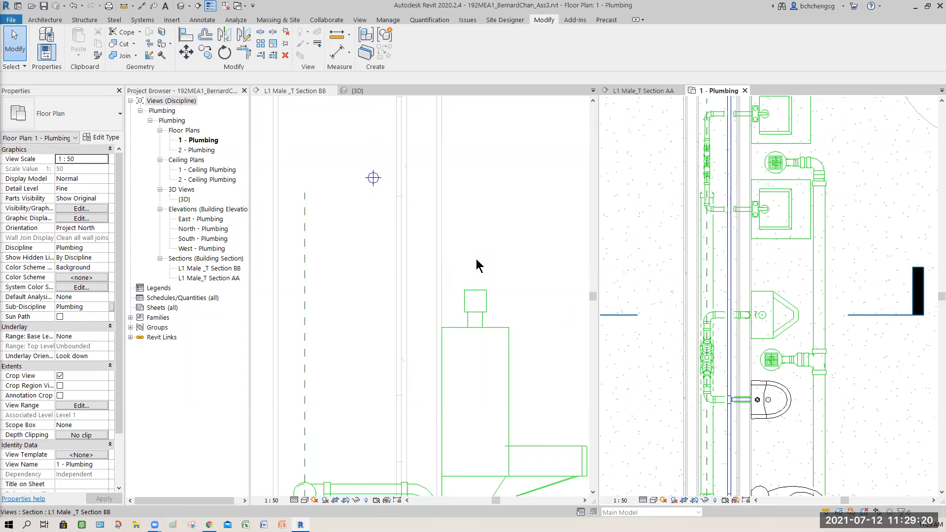
pyautogui.click(480, 235)
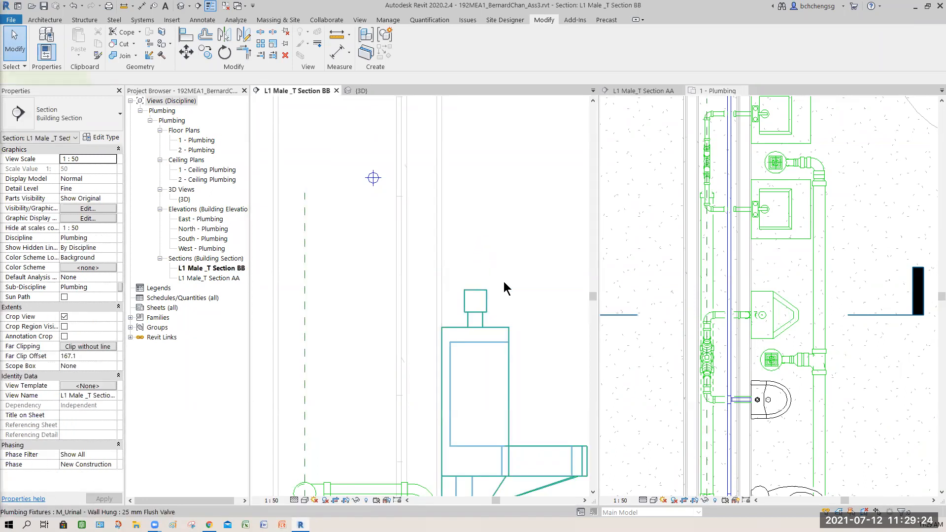
pyautogui.click(482, 296)
pyautogui.click(540, 58)
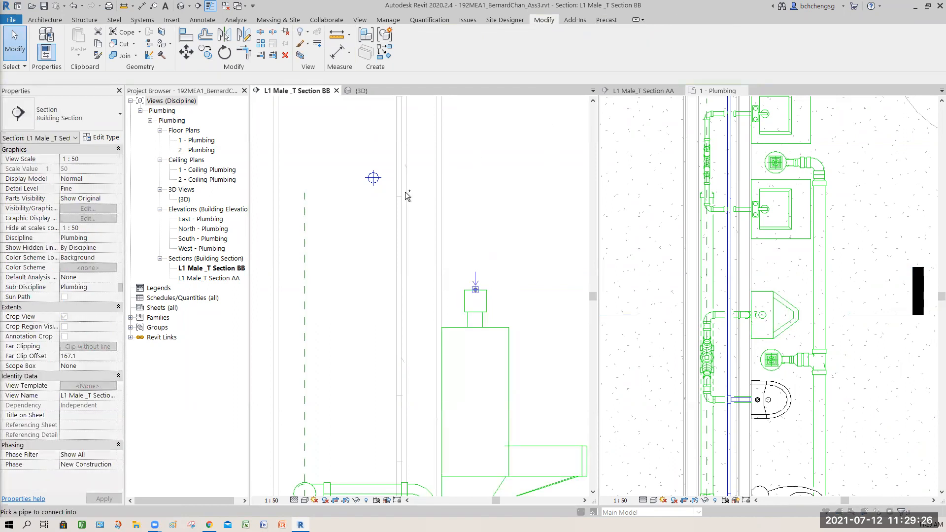
pyautogui.click(373, 179)
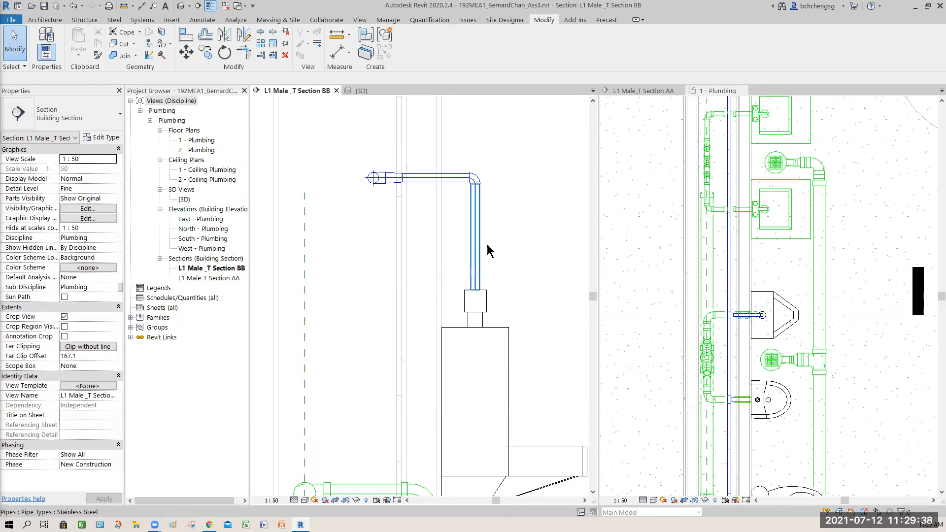
pyautogui.moveTo(511, 235); pyautogui.dragTo(438, 237, button='middle')
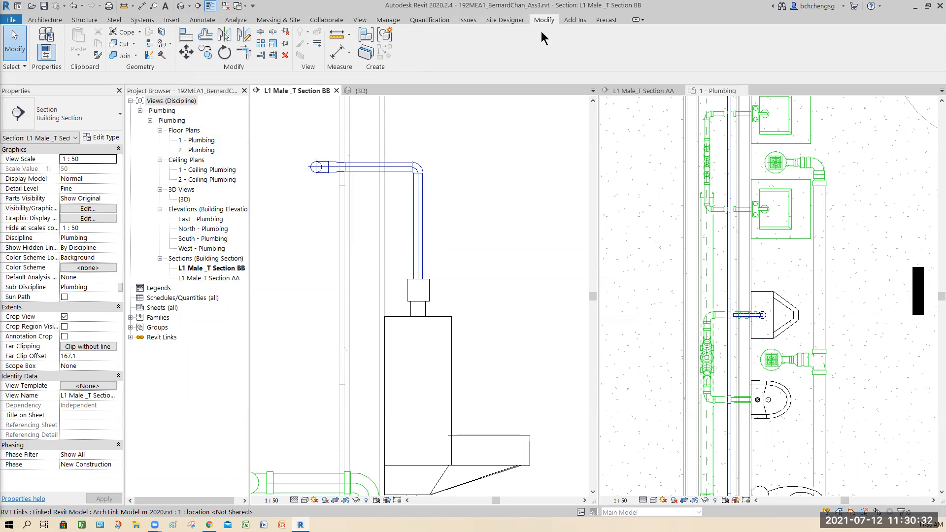
# - Start loading a pipe accessory family, browse to the Singapore library's Pipe > Valves folder, and list its contents with details
pyautogui.click(142, 19)
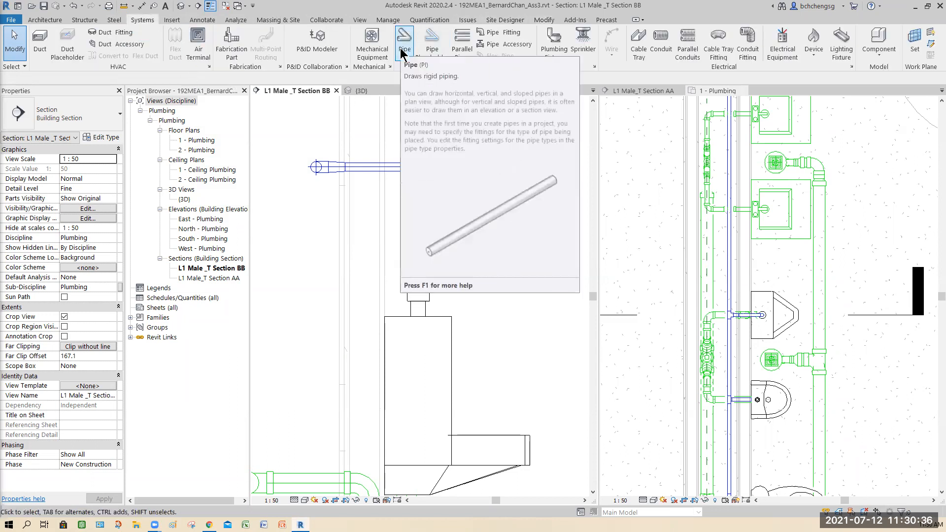
pyautogui.click(517, 46)
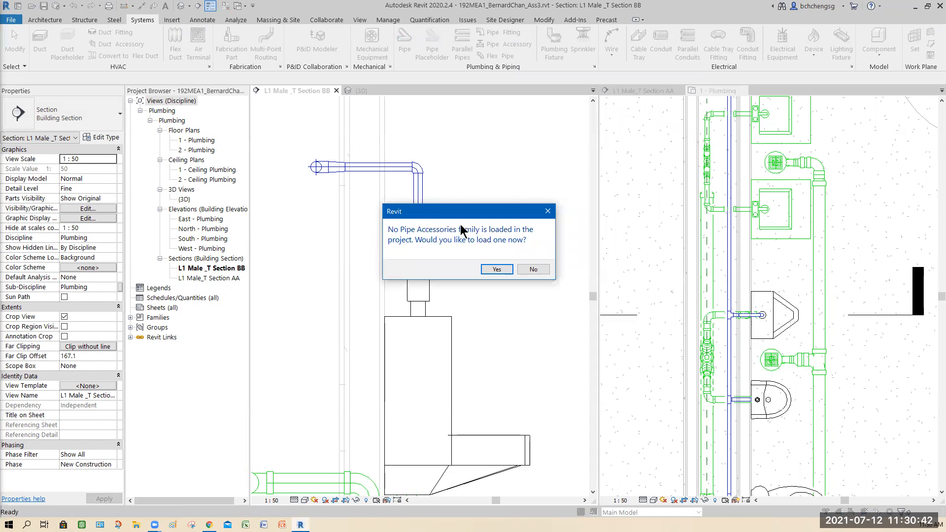
pyautogui.click(497, 268)
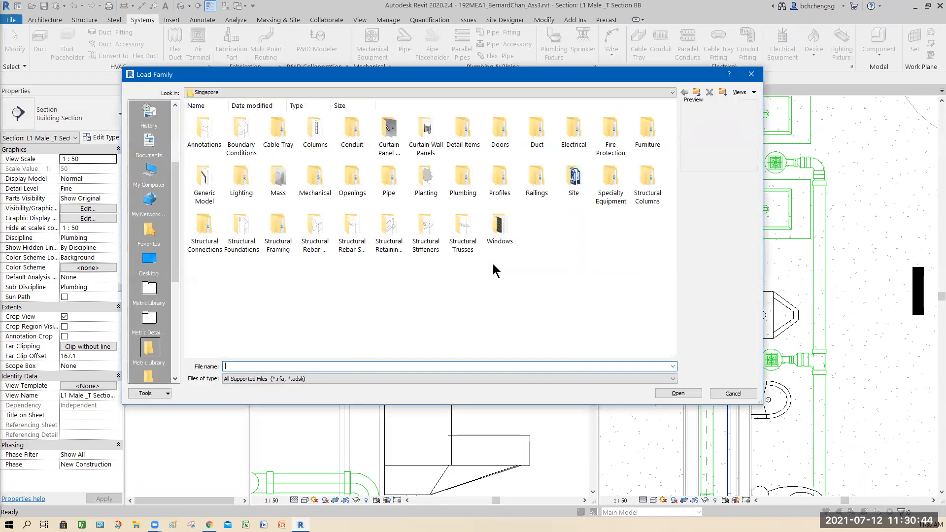
pyautogui.moveTo(383, 79); pyautogui.dragTo(396, 104)
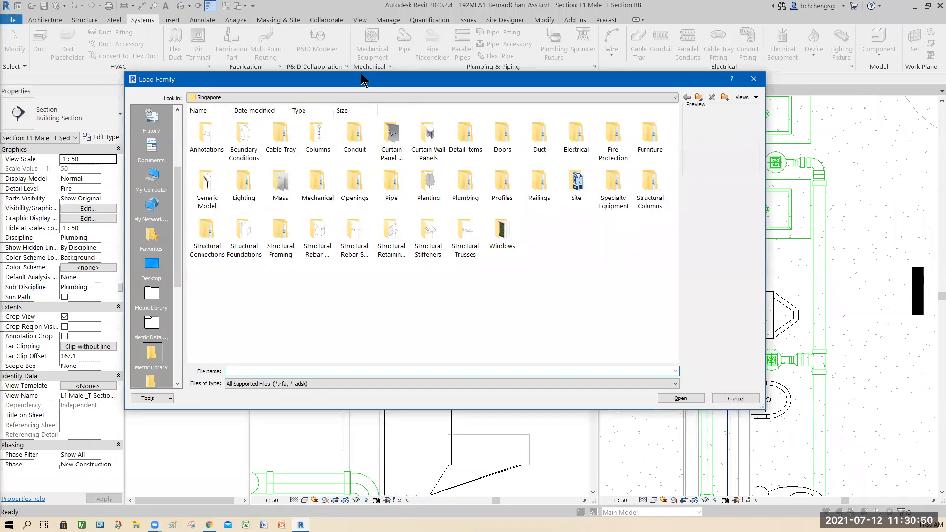
pyautogui.moveTo(362, 79); pyautogui.dragTo(338, 72)
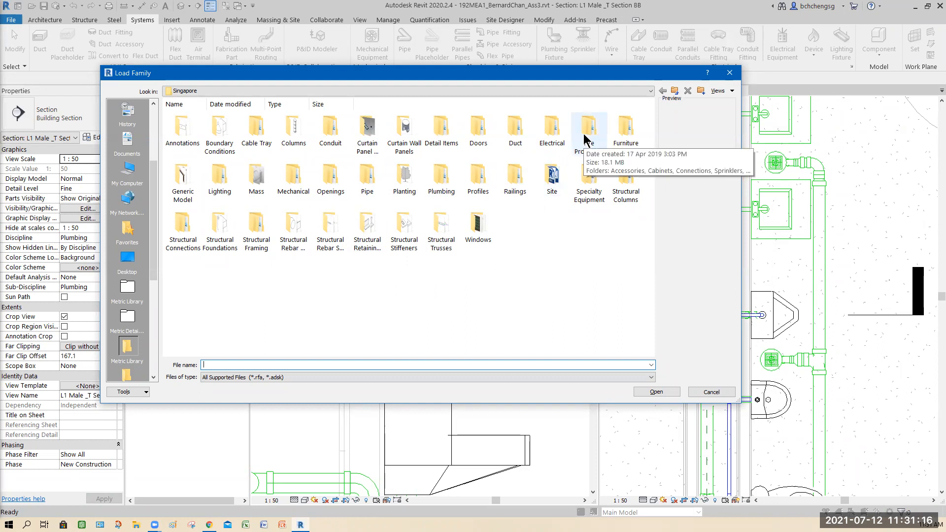
pyautogui.doubleClick(366, 178)
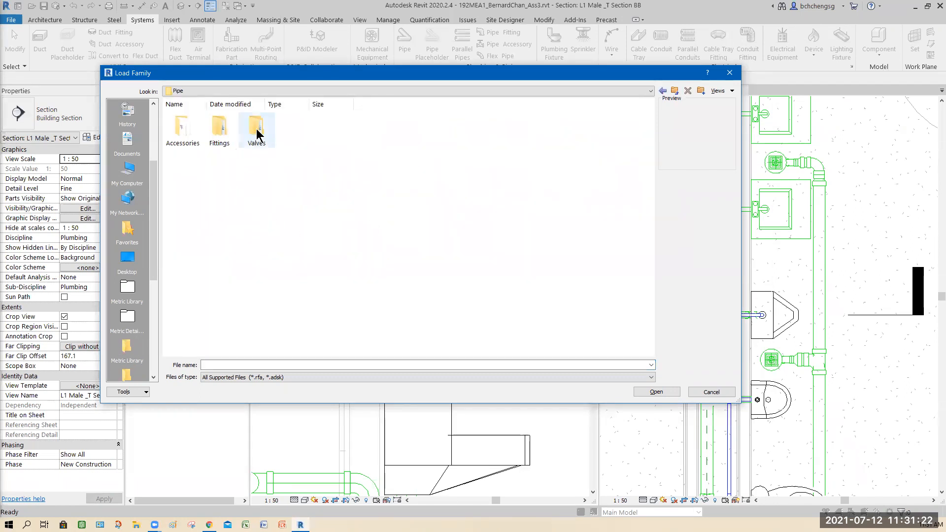
pyautogui.doubleClick(257, 133)
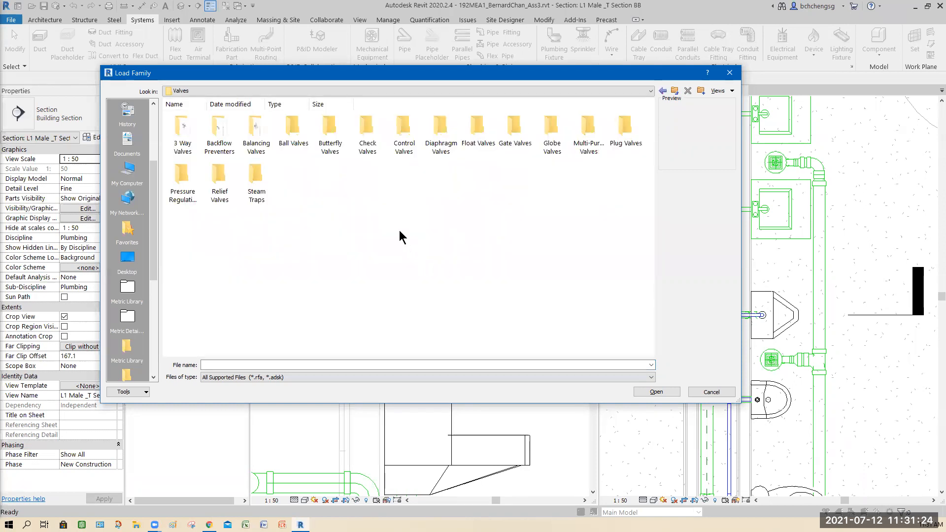
pyautogui.rightClick(399, 230)
pyautogui.moveTo(422, 239)
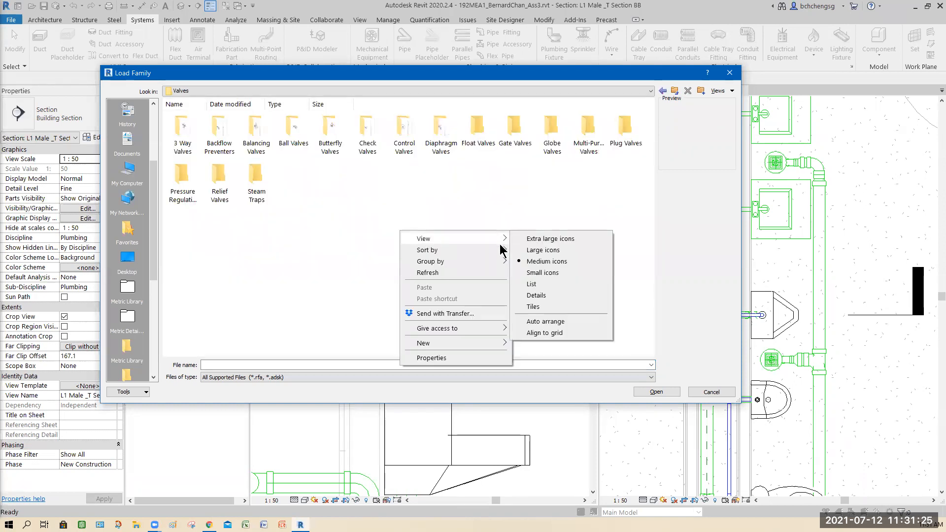
pyautogui.click(541, 296)
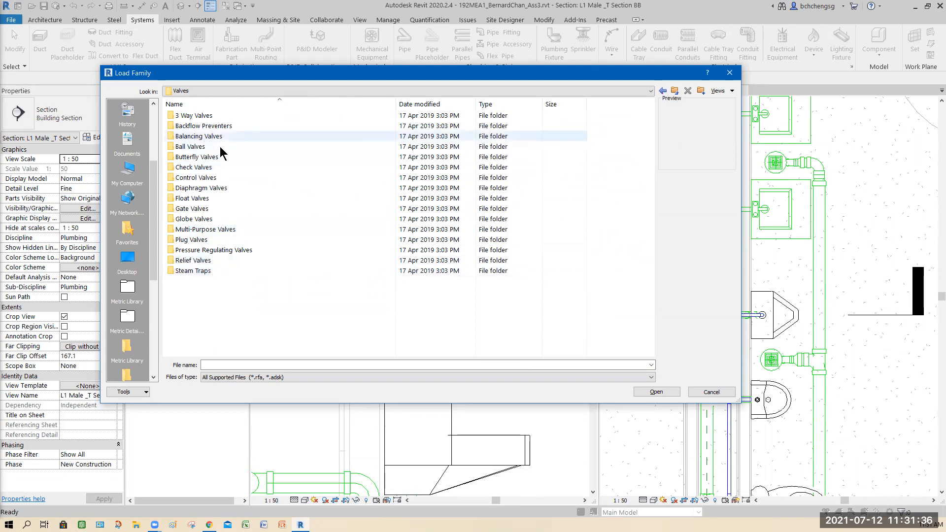
# - Browse the Ball Valves and Gate Valves folders for valve families and return to the Valves folder
pyautogui.doubleClick(193, 146)
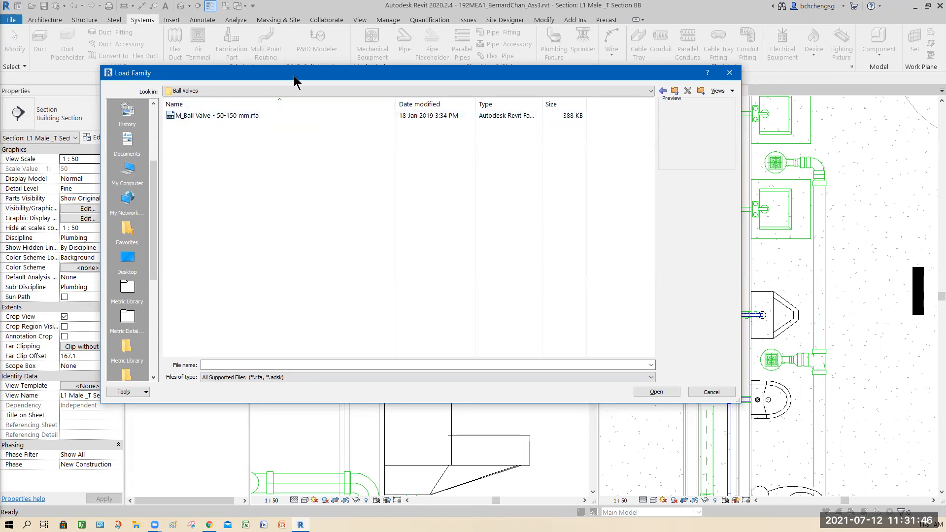
pyautogui.moveTo(295, 80); pyautogui.dragTo(388, 62)
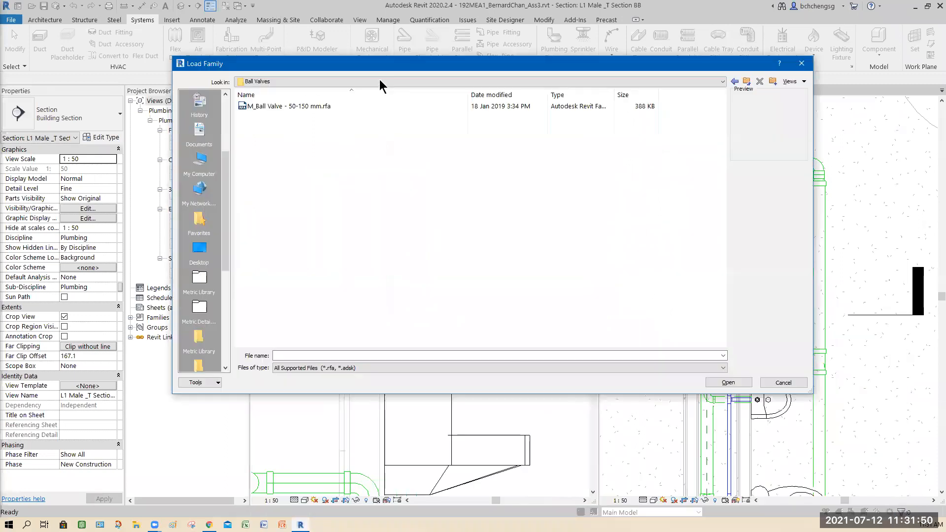
pyautogui.click(379, 81)
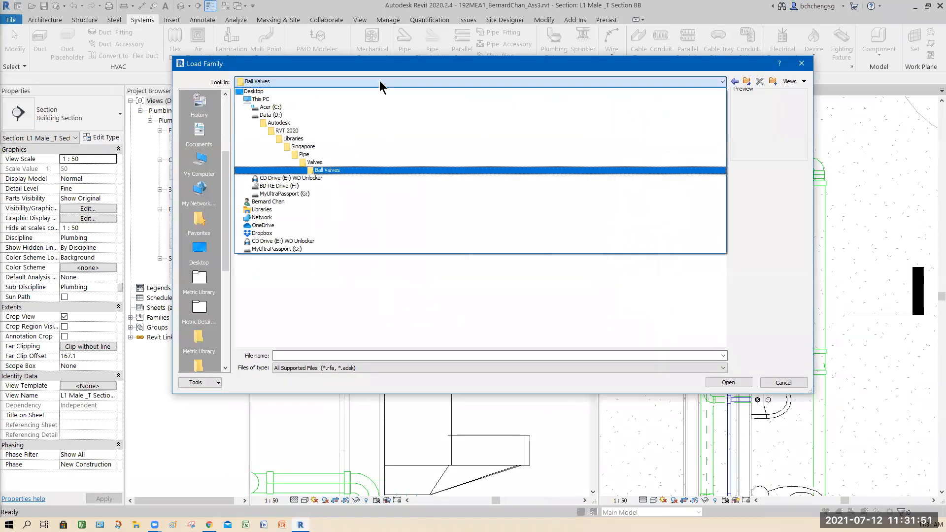
pyautogui.click(351, 162)
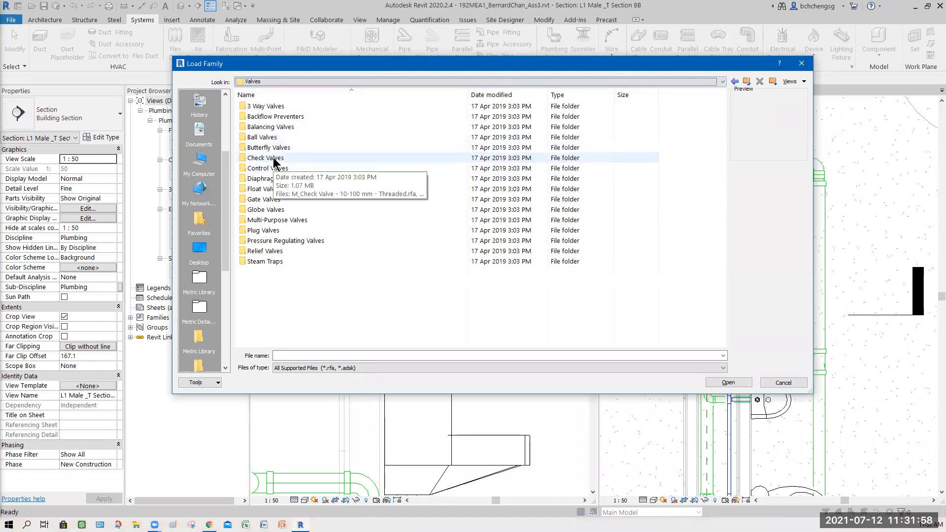
pyautogui.doubleClick(270, 202)
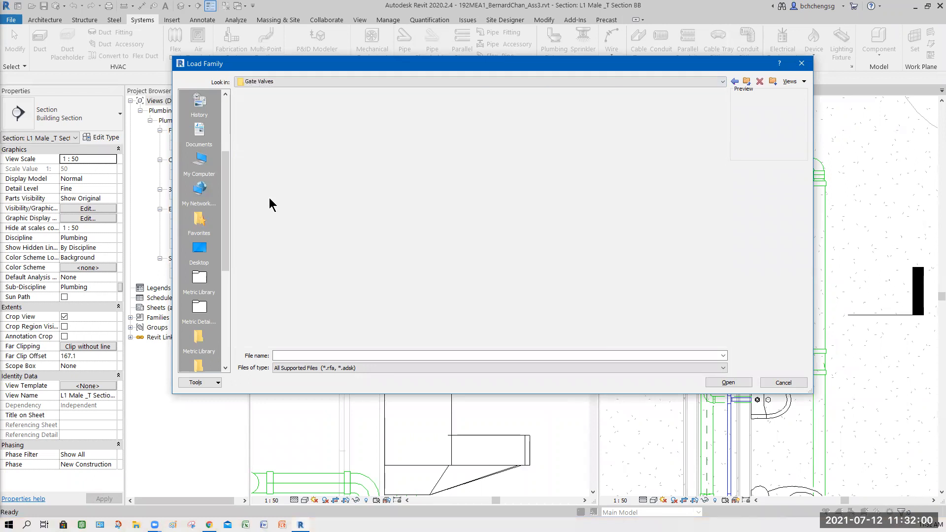
pyautogui.click(735, 82)
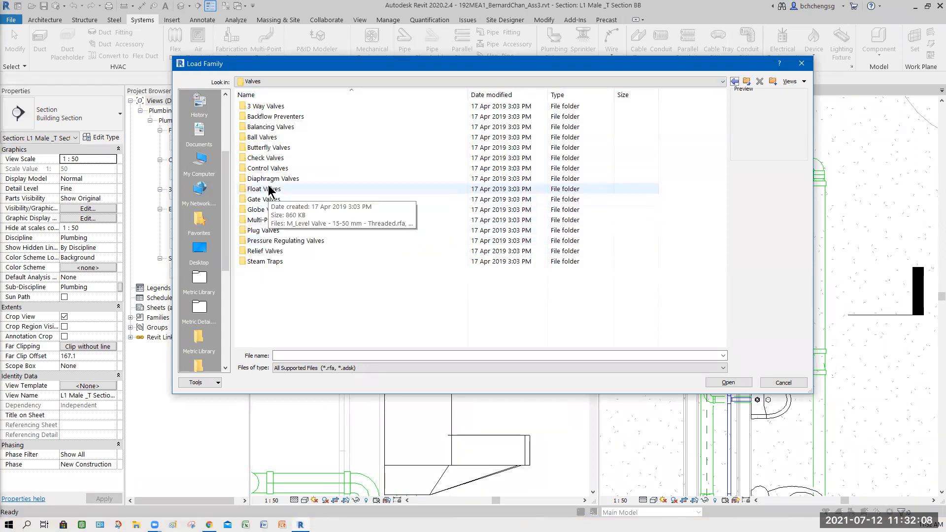
# - Load the family M_Check Valve - 10-100 mm - Threaded.rfa from the Check Valves folder
pyautogui.doubleClick(271, 159)
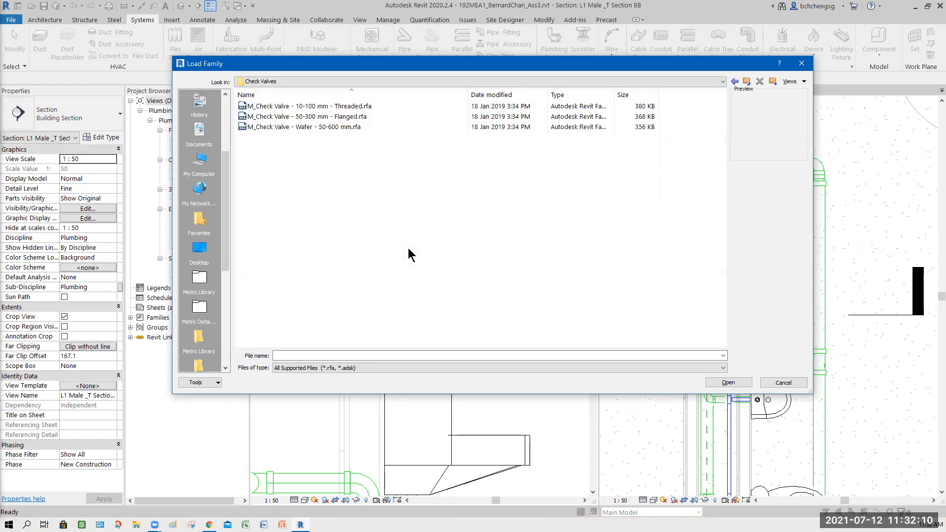
pyautogui.click(308, 106)
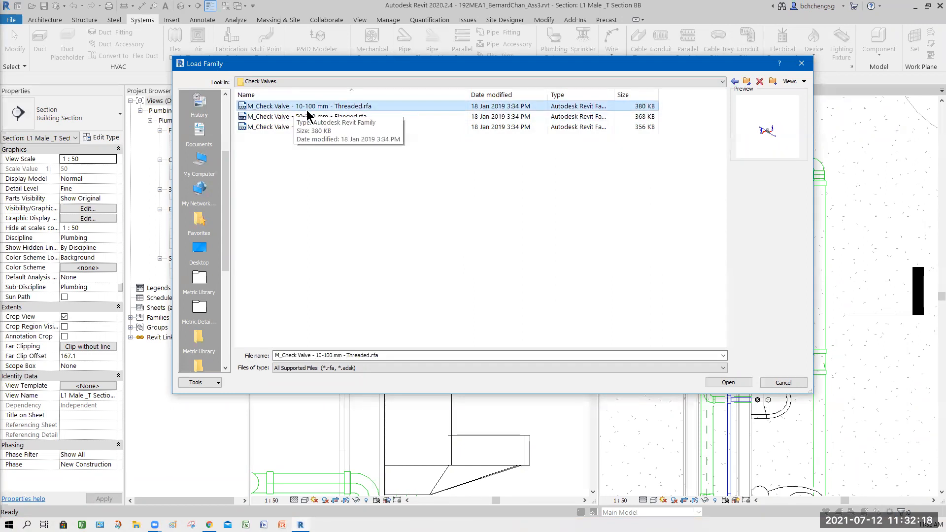
pyautogui.click(728, 384)
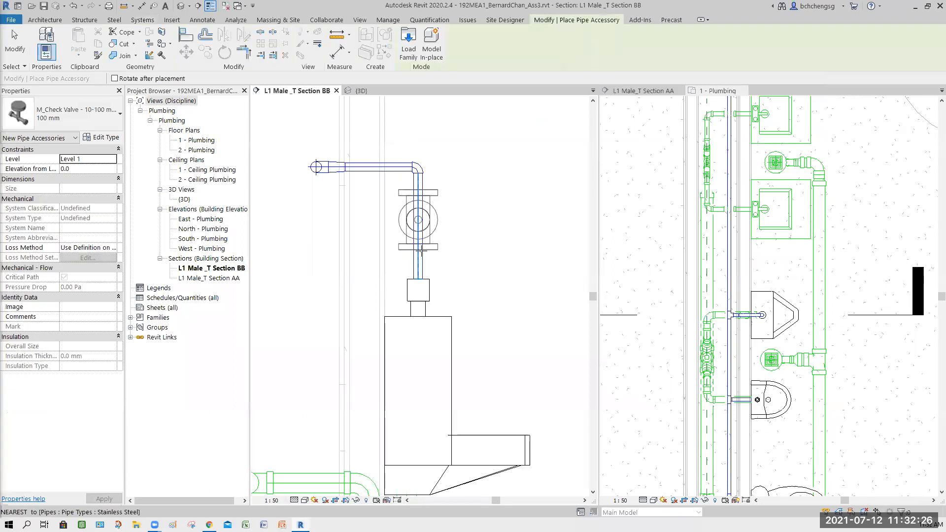
# - Review the sizes available for the threaded check valve and end the accessory placement without placing one
pyautogui.click(101, 118)
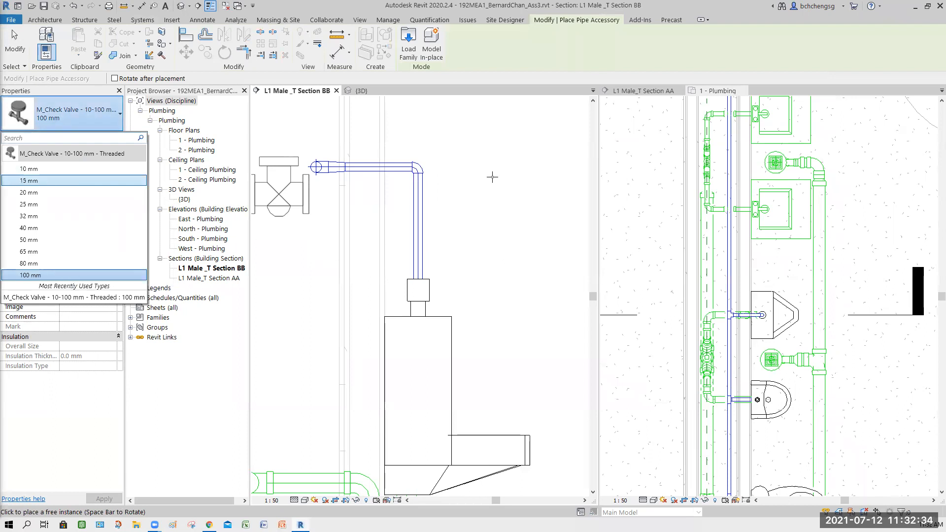
pyautogui.click(477, 226)
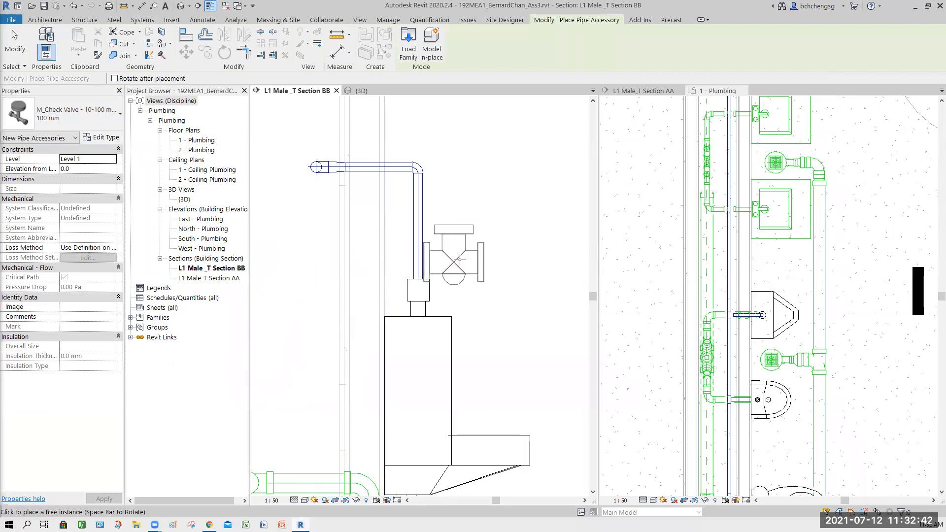
pyautogui.press('Escape')
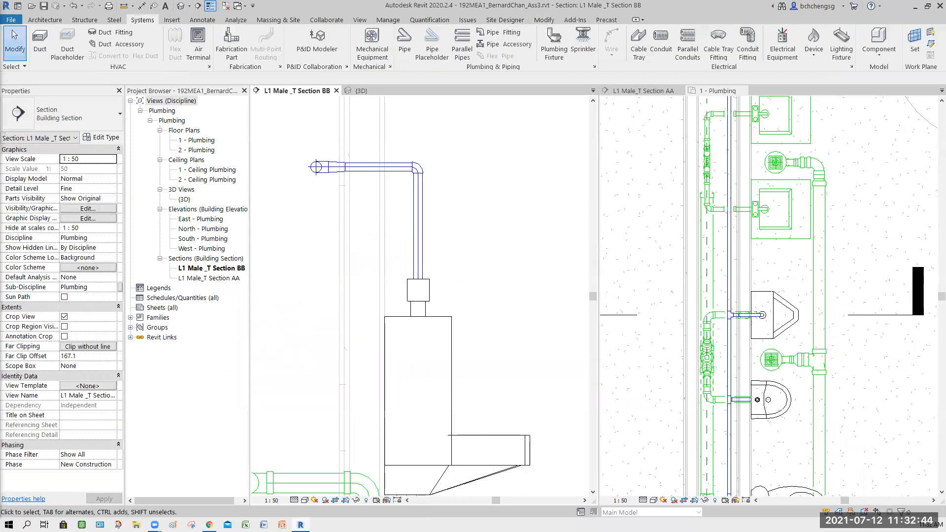
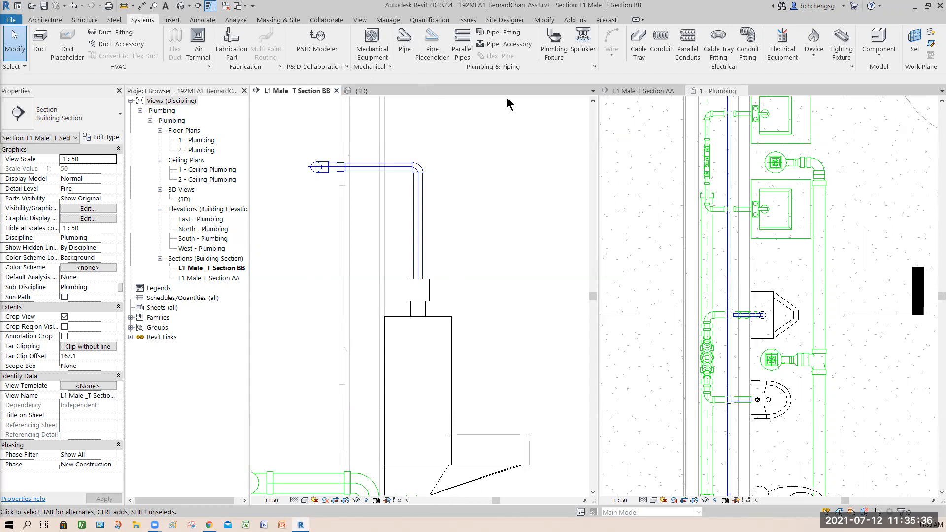
# - Check the available check valve type and the diameter of the vertical cold water pipe above the urinal
pyautogui.click(510, 44)
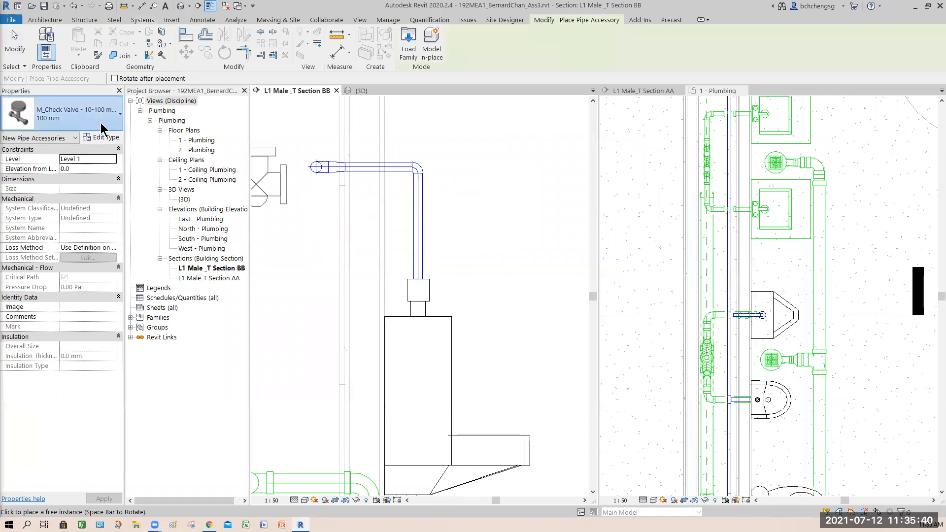
pyautogui.click(100, 122)
pyautogui.press('Escape')
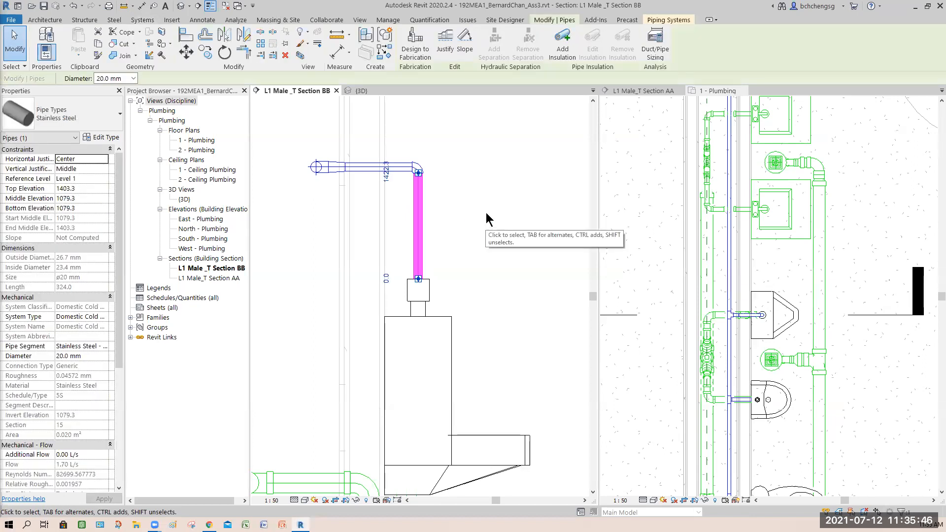
pyautogui.click(11, 54)
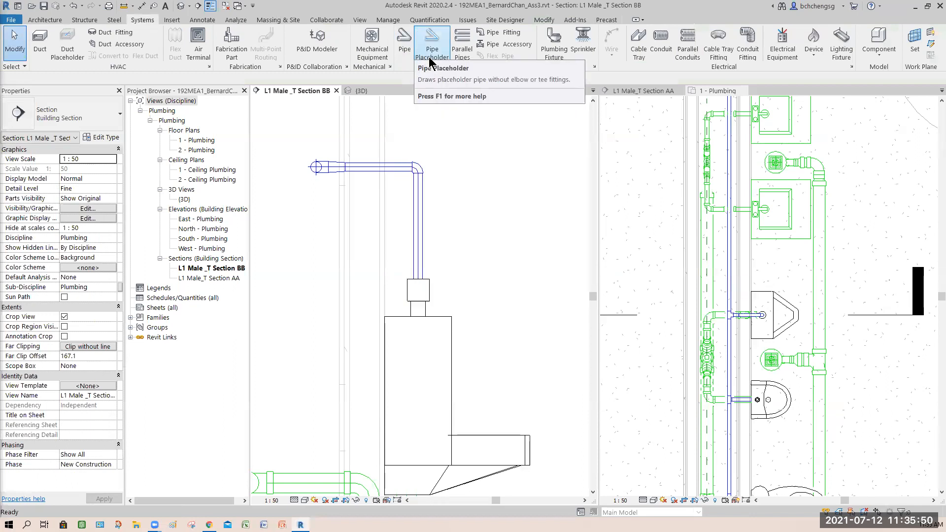
# - Try to place the 100 mm threaded check valve on the vertical pipe above the urinal in Section BB
pyautogui.click(510, 43)
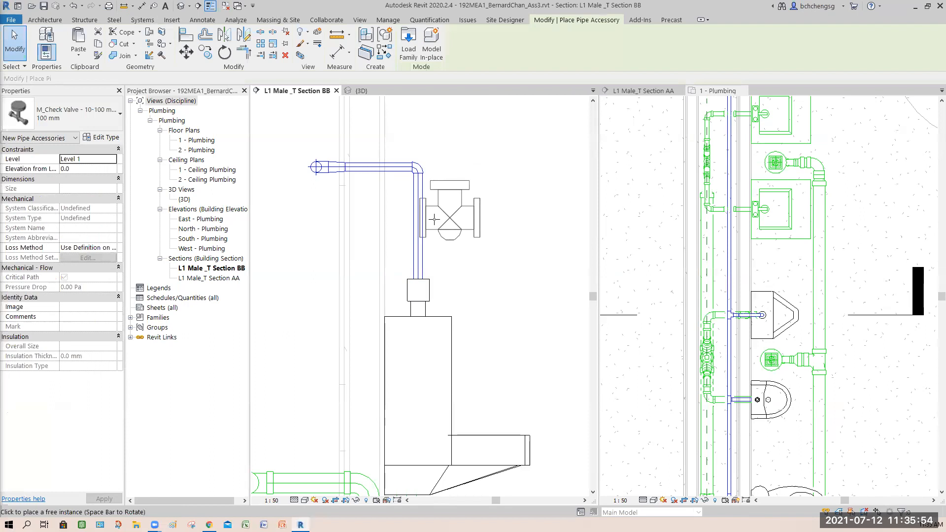
pyautogui.click(419, 247)
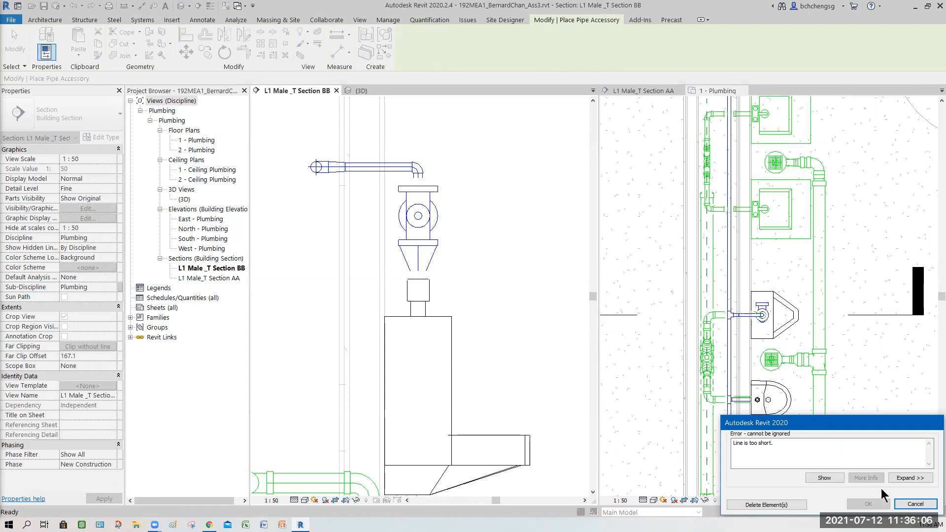
pyautogui.click(915, 504)
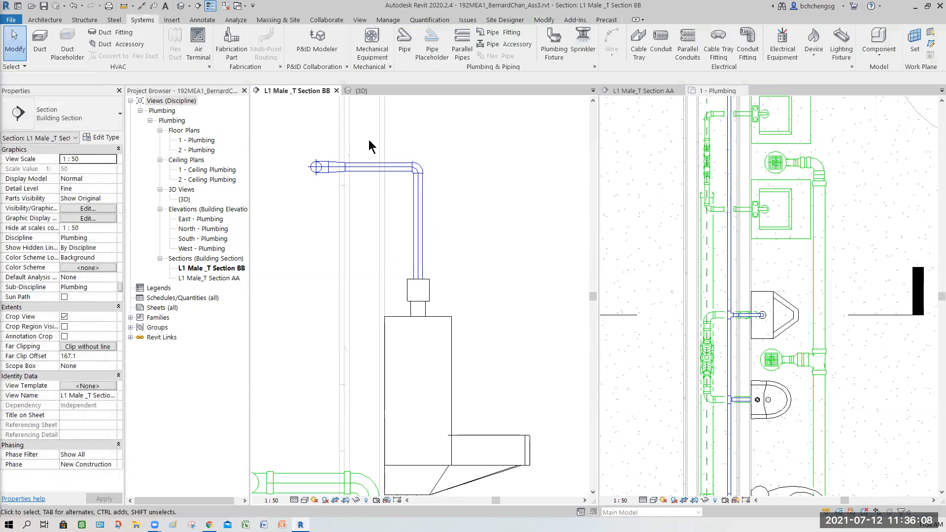
# - Place a 20 mm M_Check Valve - 10-100 mm - Threaded at the midpoint of the vertical pipe above the urinal
pyautogui.click(508, 44)
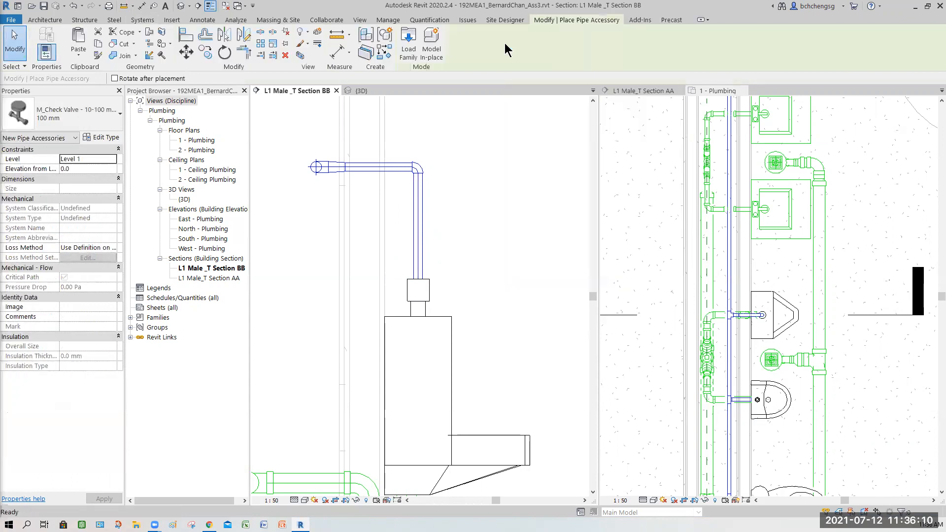
pyautogui.click(96, 123)
pyautogui.click(44, 192)
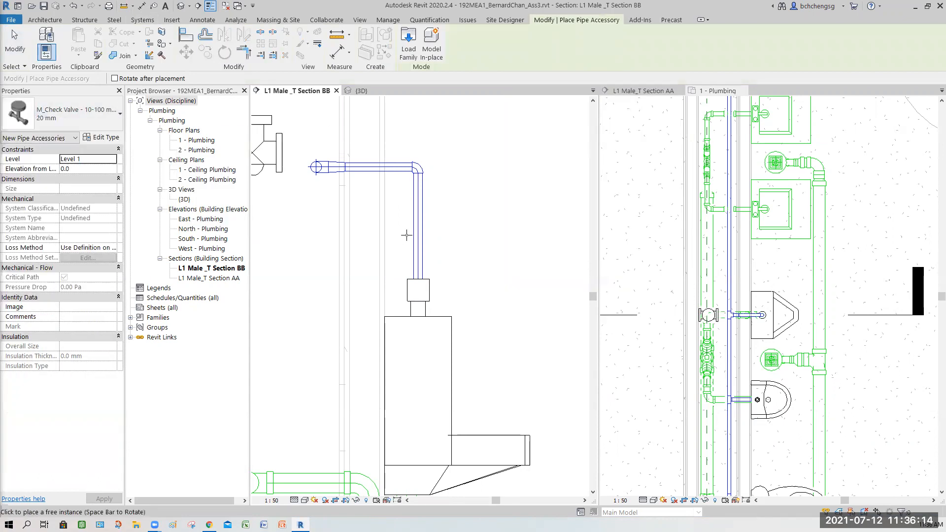
pyautogui.click(419, 227)
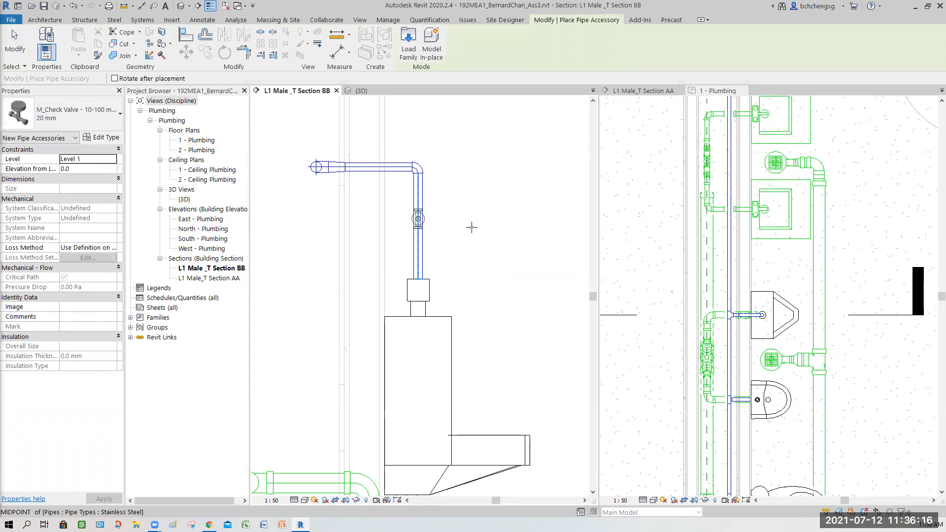
pyautogui.press('Escape')
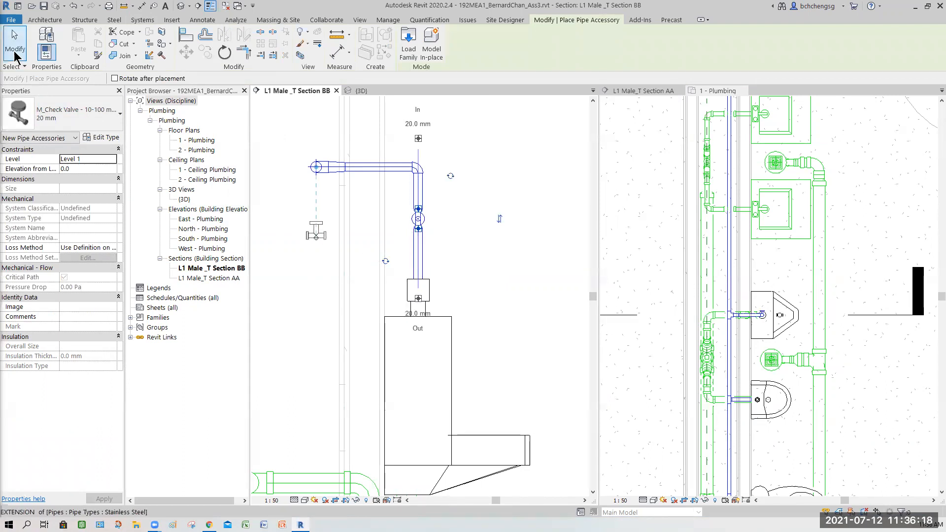
# - Rotate the placed check valve in the 1 - Plumbing plan so its handle faces away from the wall, toward the urinal's front
pyautogui.click(453, 223)
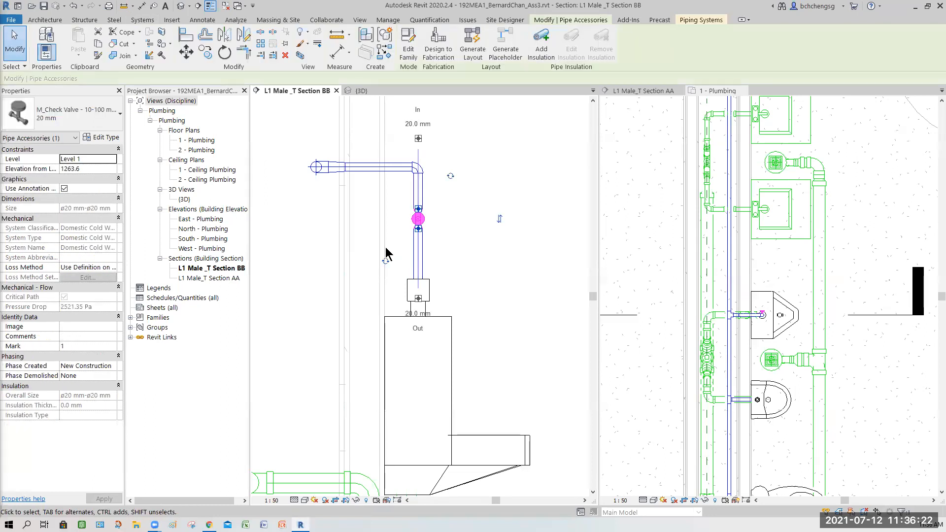
pyautogui.scroll(2, 427, 220)
pyautogui.scroll(2, 426, 220)
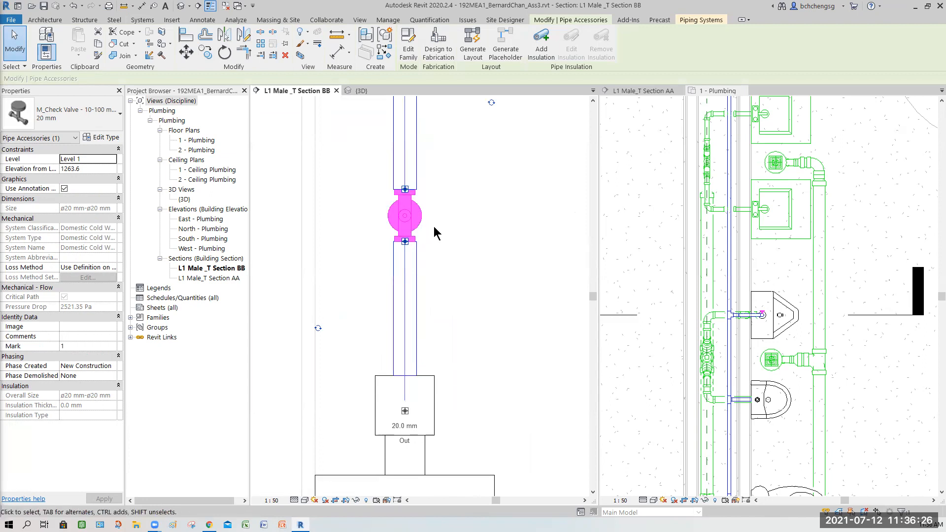
pyautogui.click(766, 326)
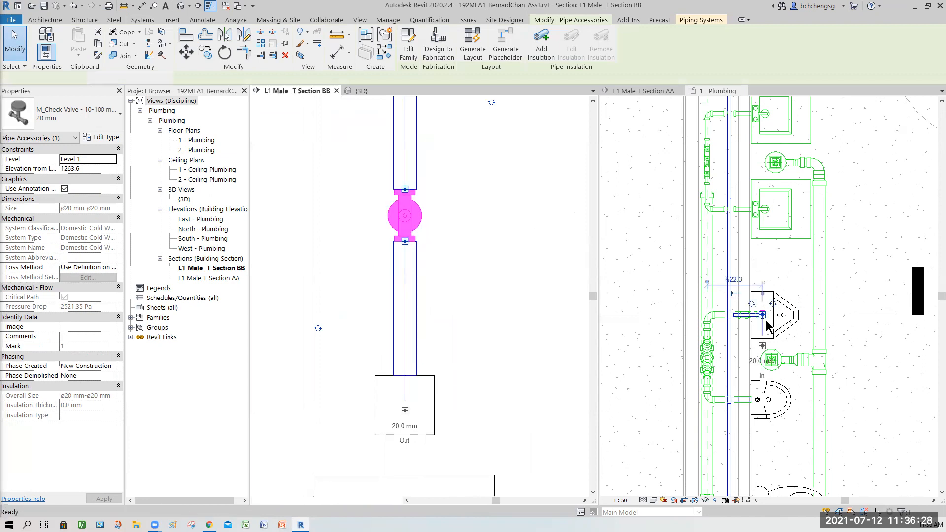
pyautogui.scroll(4, 765, 323)
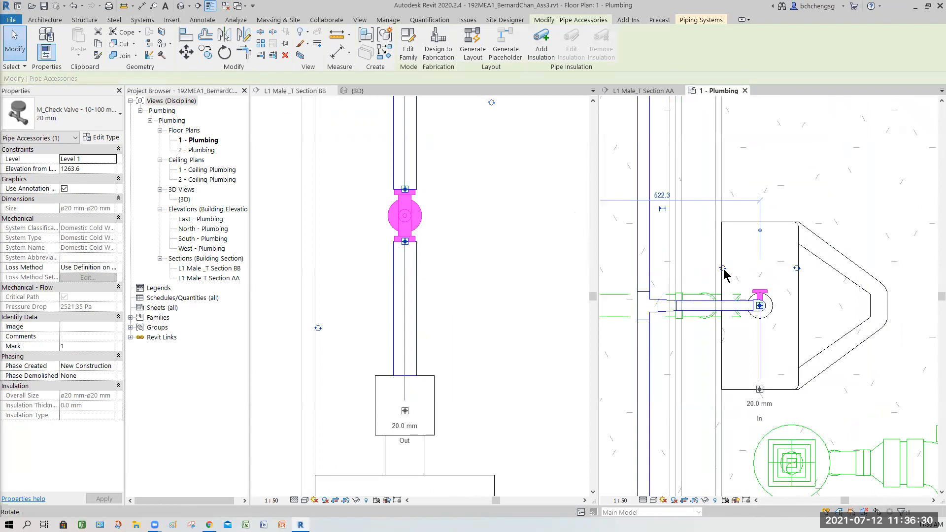
pyautogui.click(723, 269)
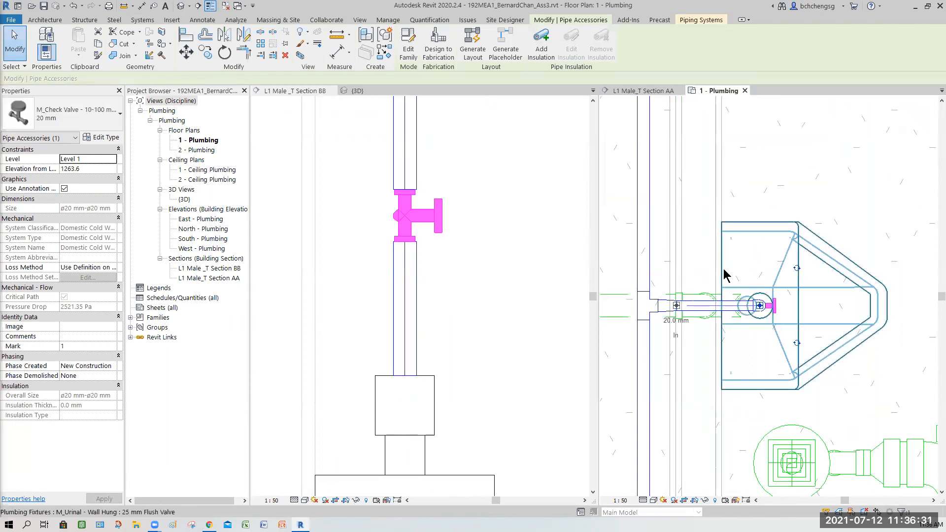
pyautogui.click(491, 302)
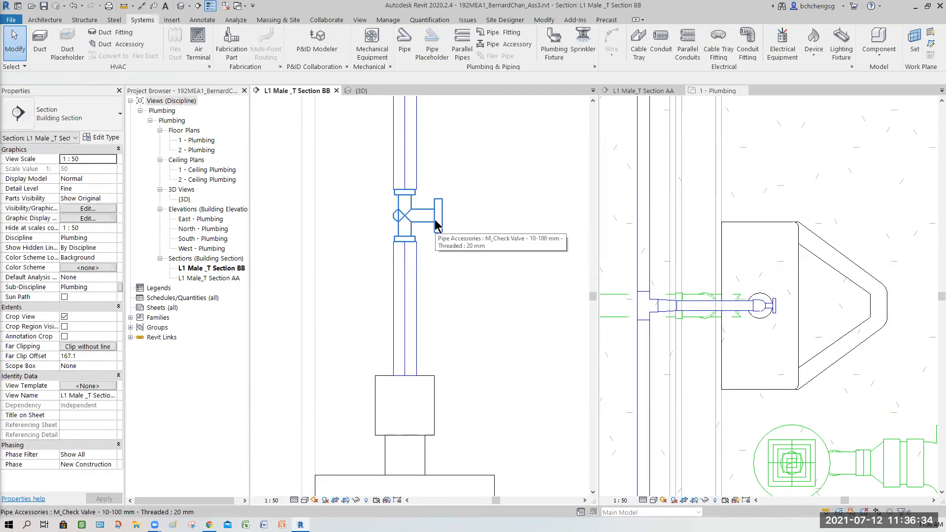
# - Review the size options of the placed check valve without changing its type, and view the whole pipe drop
pyautogui.click(442, 221)
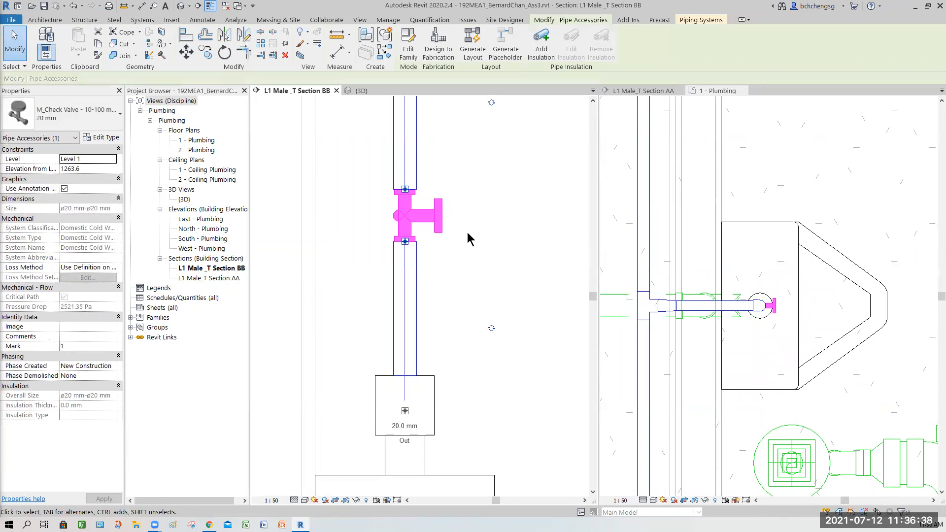
pyautogui.click(106, 121)
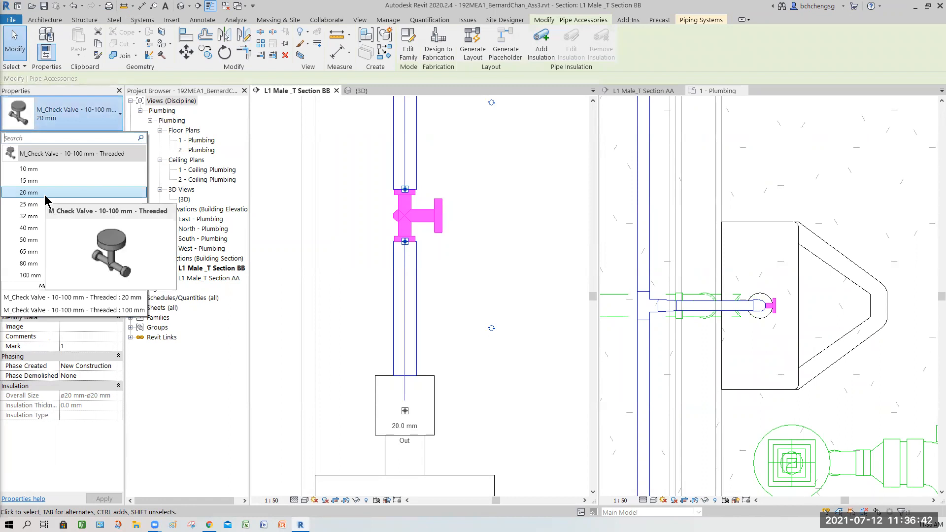
pyautogui.click(16, 52)
pyautogui.scroll(-2, 457, 162)
pyautogui.scroll(-1, 458, 167)
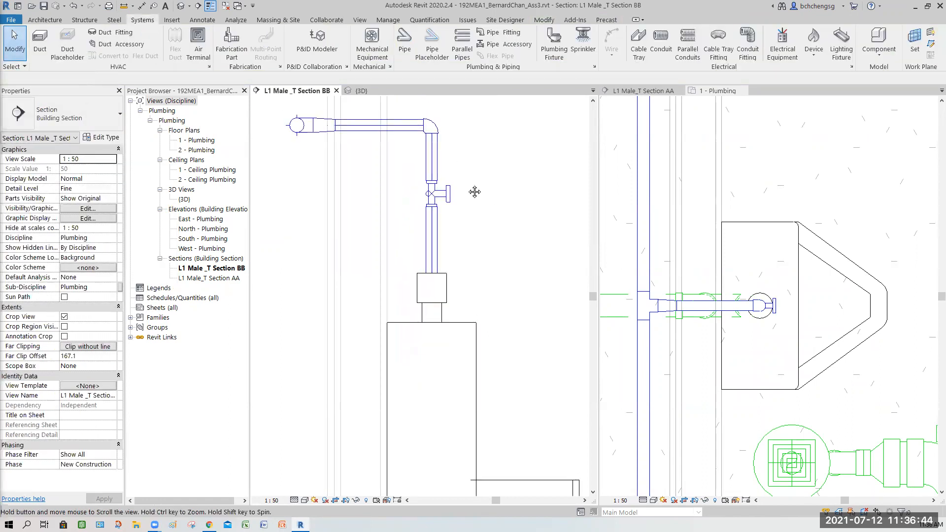
pyautogui.moveTo(475, 190); pyautogui.dragTo(467, 239, button='middle')
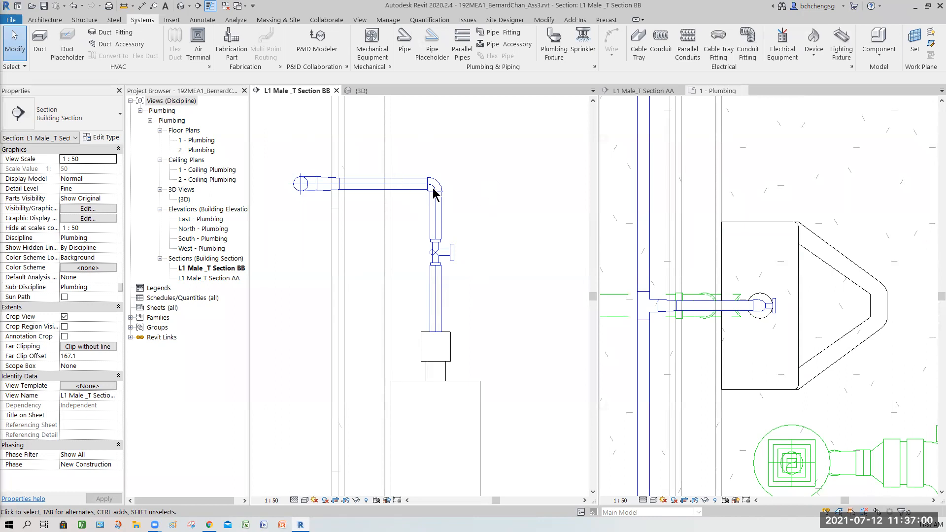
# - Return to Section BB from the floor plan and save the project
pyautogui.click(682, 266)
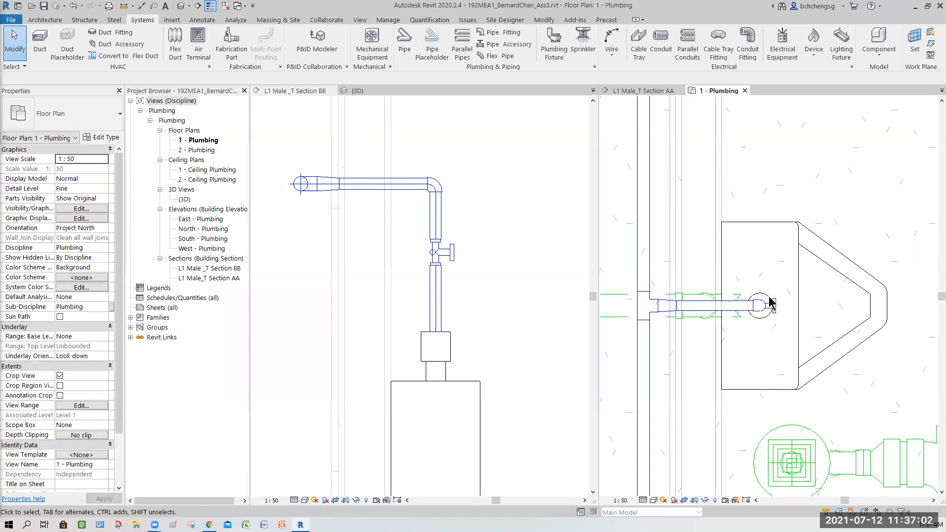
pyautogui.click(449, 308)
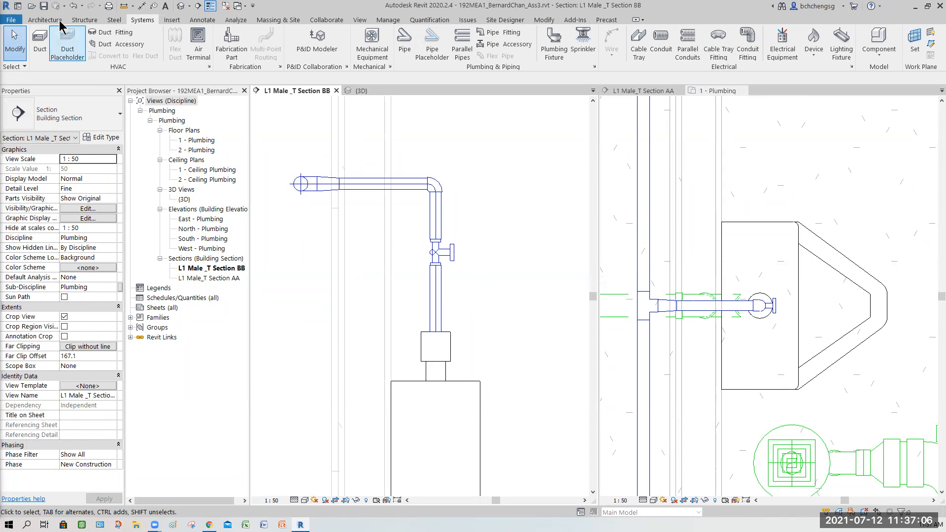
pyautogui.click(43, 7)
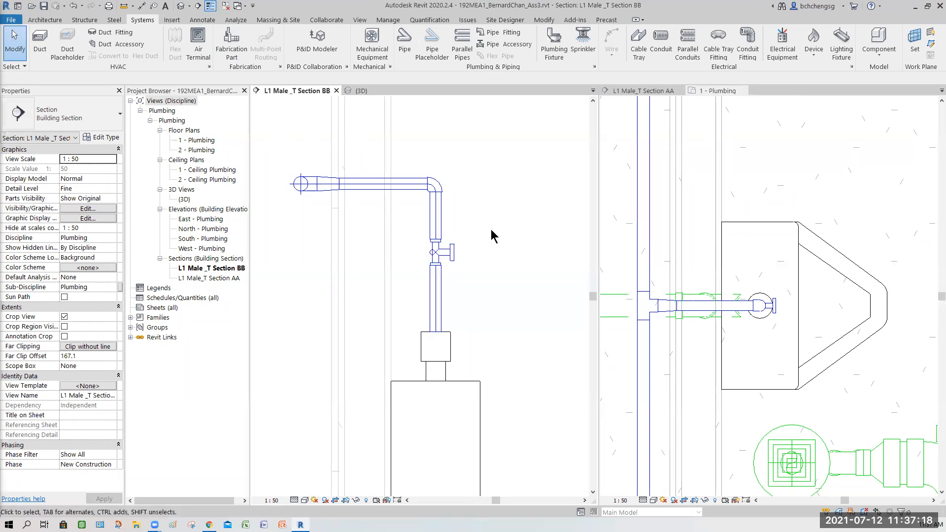
# - Inspect the placed check valve's connectors, flow direction and properties in Section BB
pyautogui.scroll(2, 489, 235)
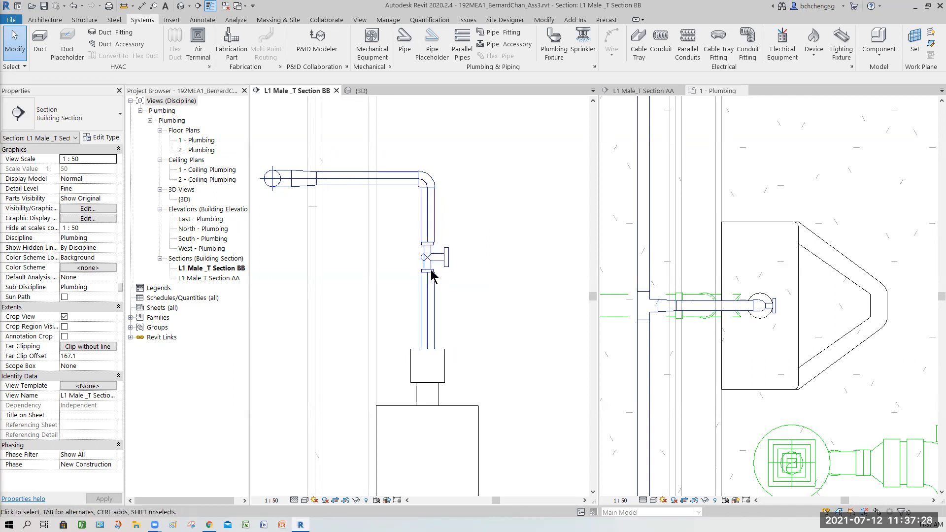
pyautogui.click(446, 264)
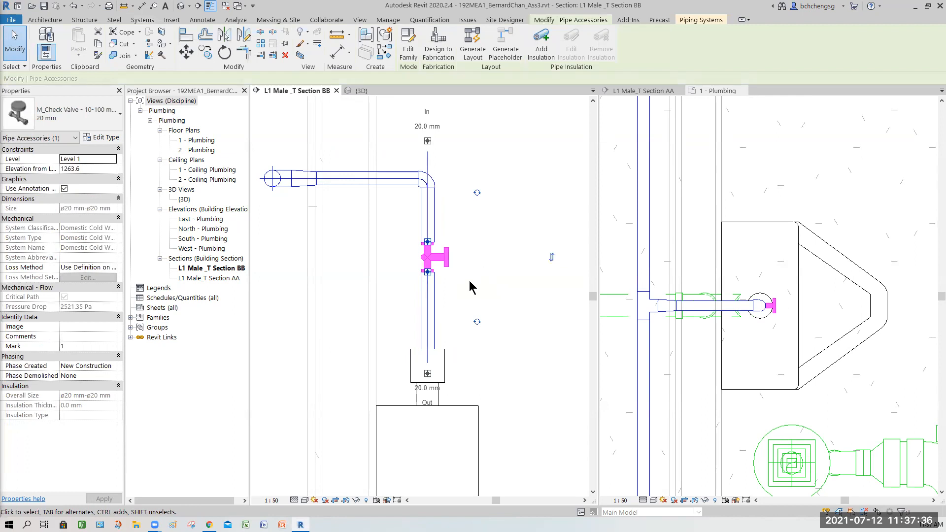
pyautogui.click(488, 290)
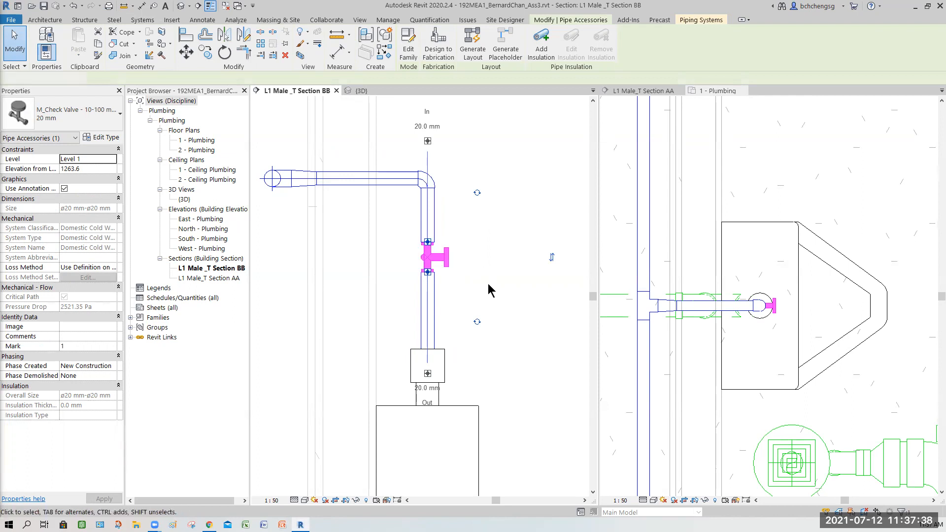